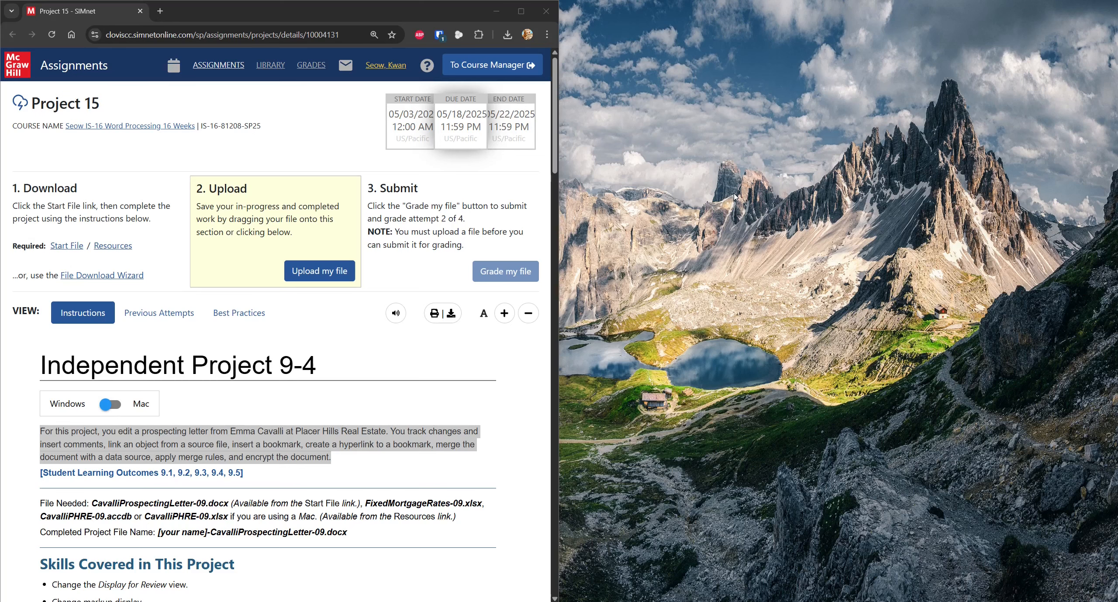
Step: Download the letter start file from SIMnet and save it into the Project 15 folder
left_click(551, 170)
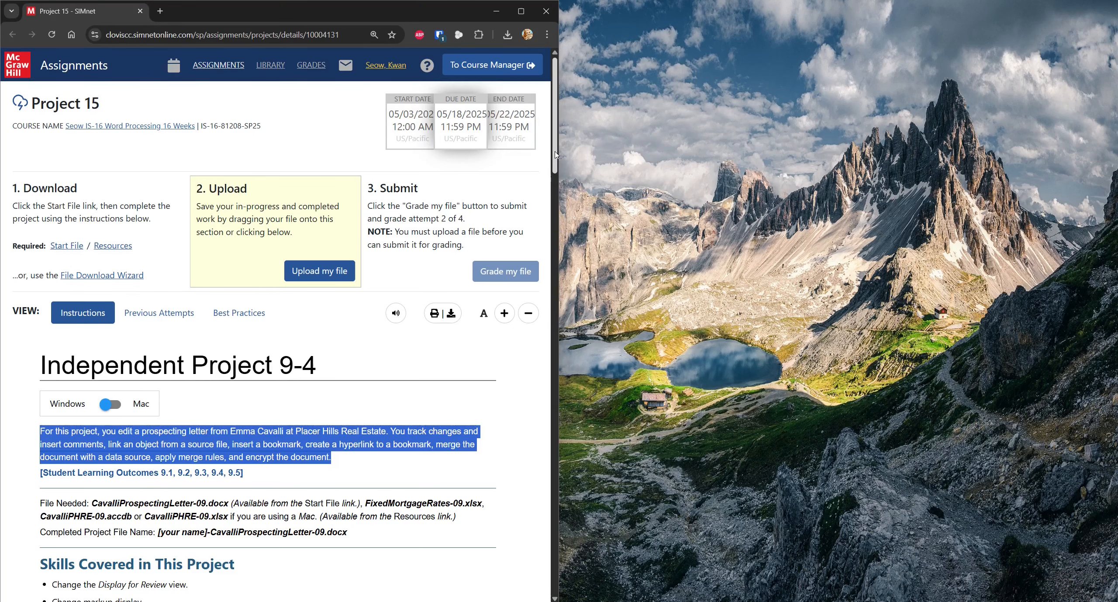
scroll(560, 170, "down", 2)
left_click_drag(559, 171, 539, 534)
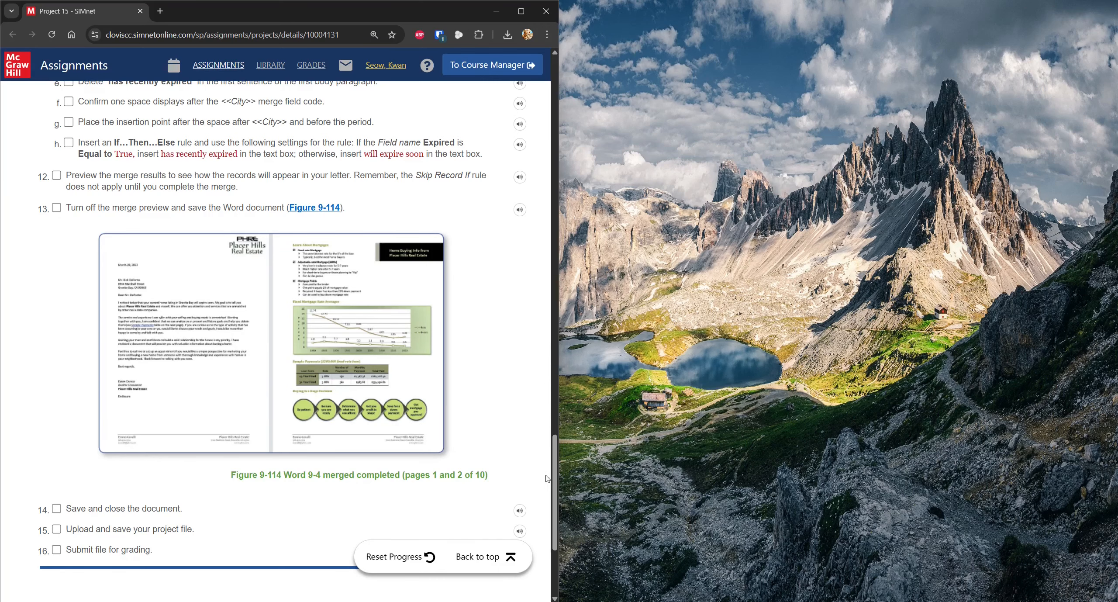
left_click(496, 557)
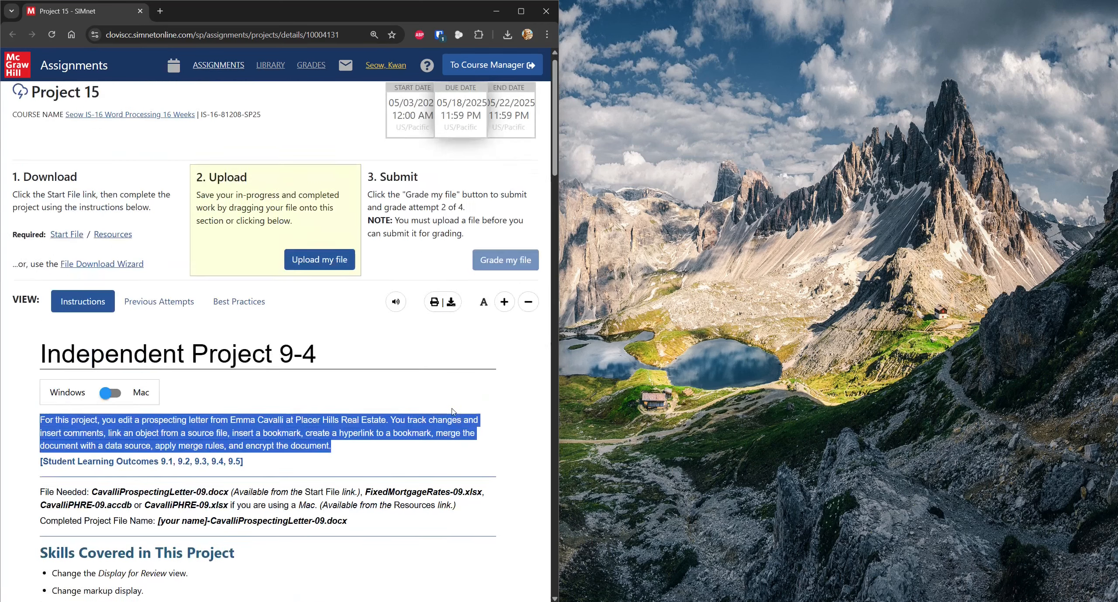
left_click(66, 247)
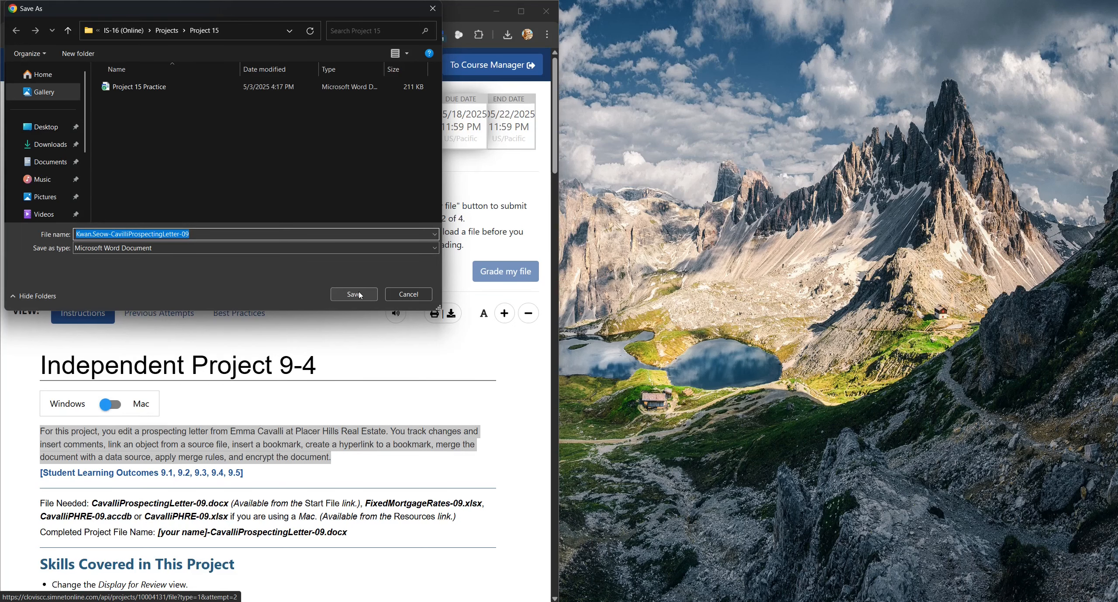
left_click(354, 294)
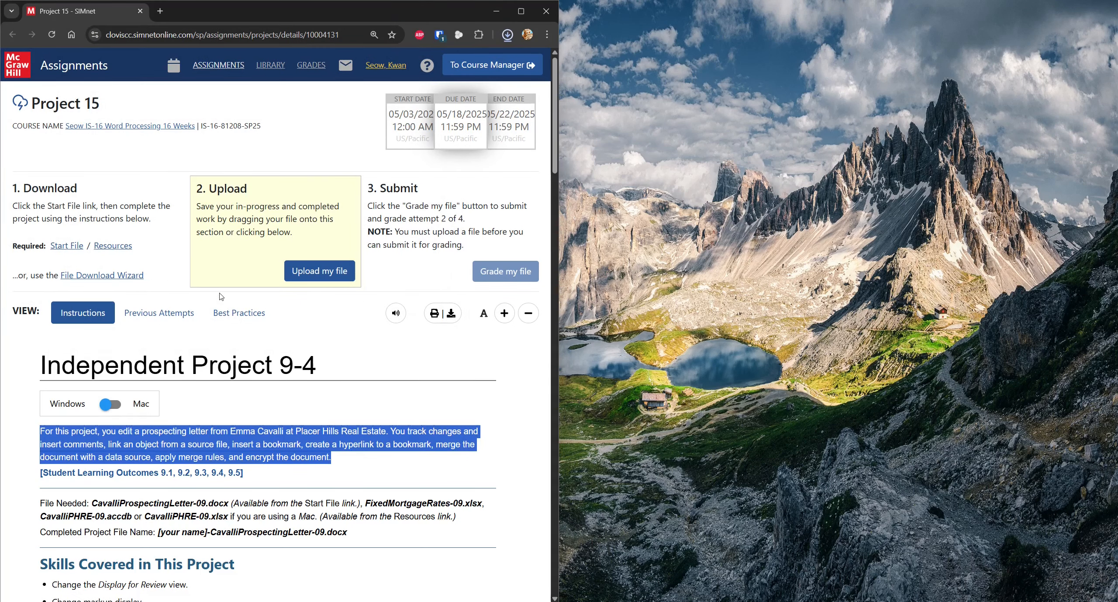
Step: Save WD2021-IndependentProject-9-4-resources.zip into Project 15 and restore the browser window
left_click(126, 252)
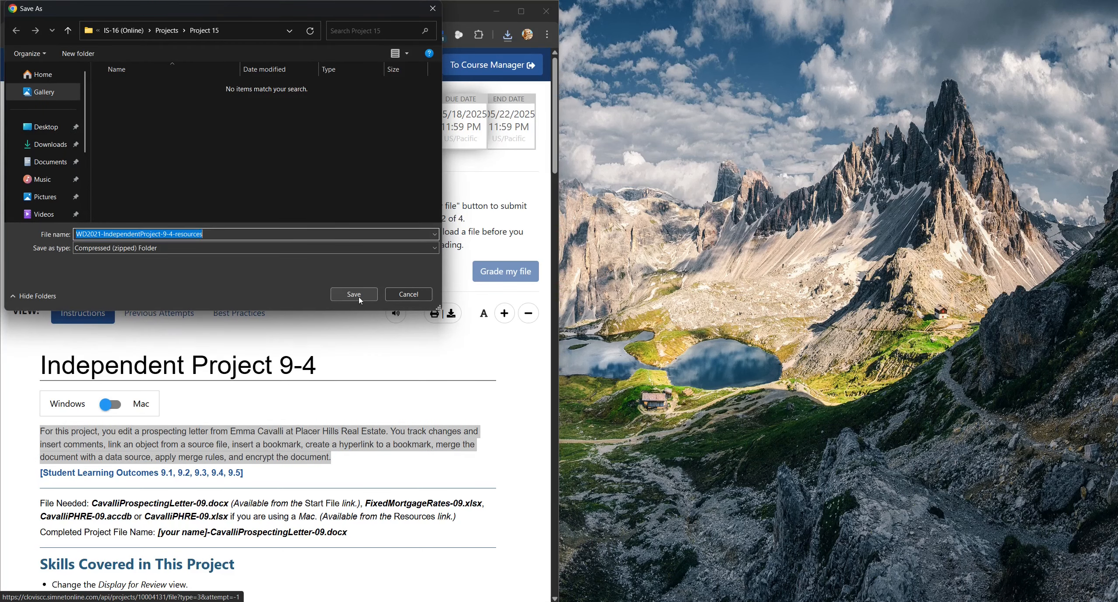
left_click(360, 298)
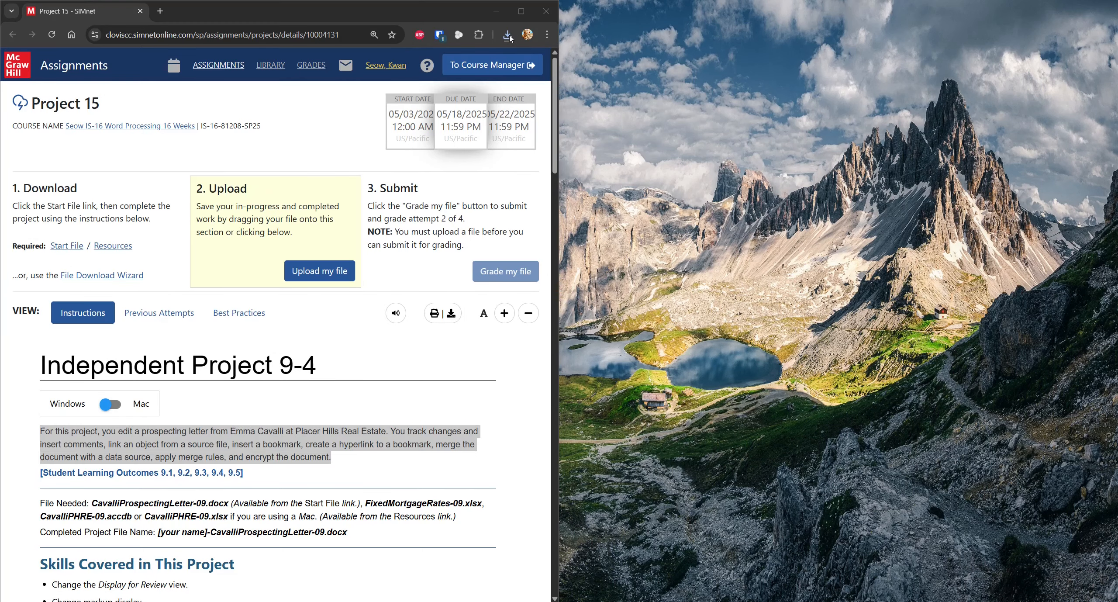
left_click(431, 17)
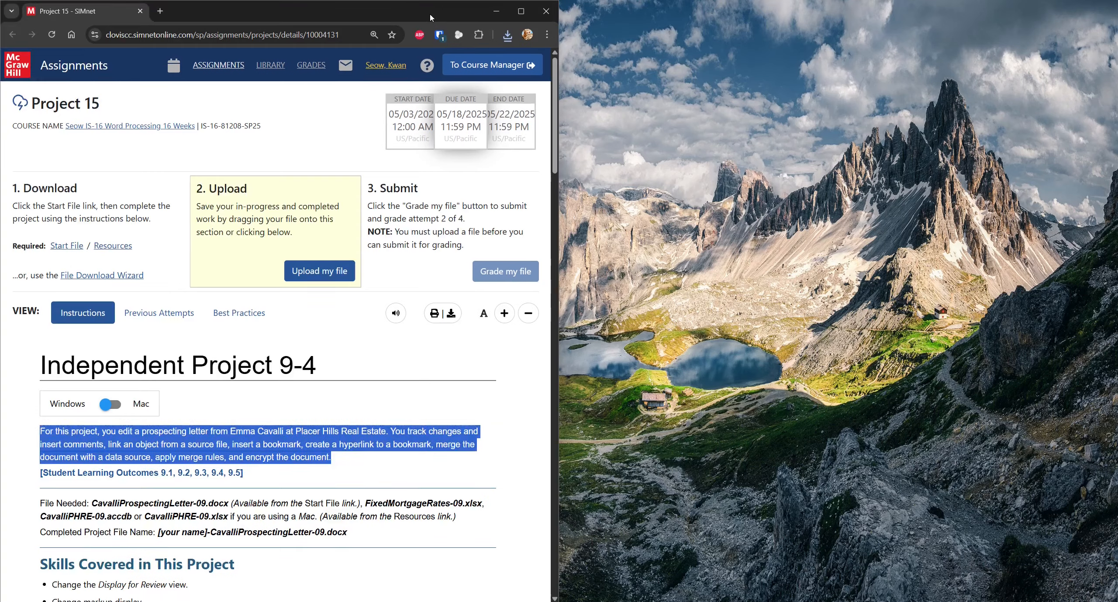
left_click_drag(431, 18, 429, 28)
Step: Extract WD2021-IndependentProject-9-4-resources.zip into a new Project 15 folder, then snap the browser left
left_click(505, 45)
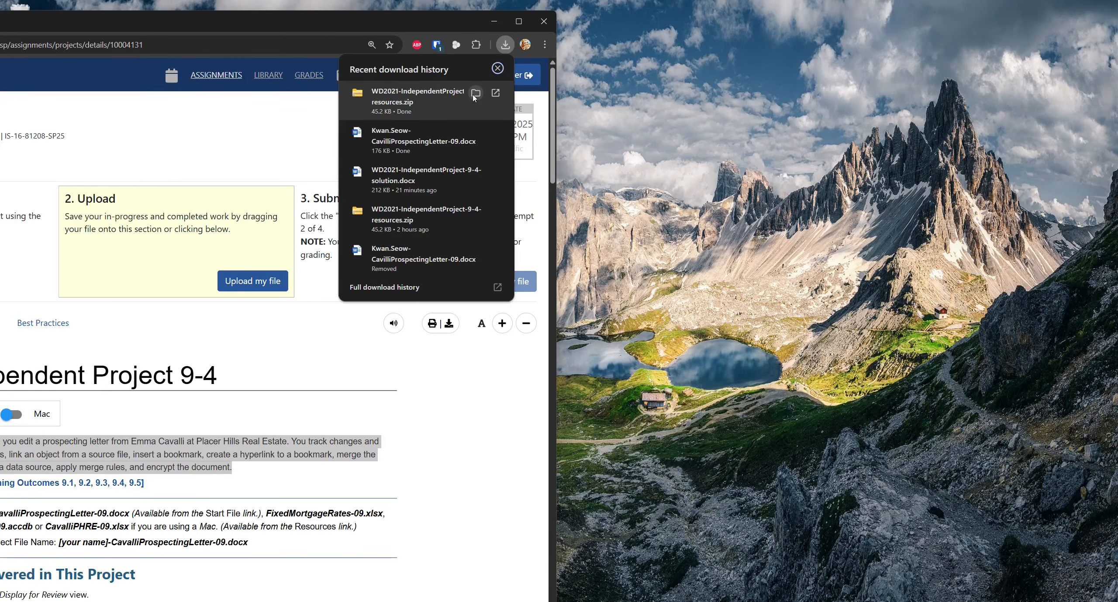
left_click(475, 94)
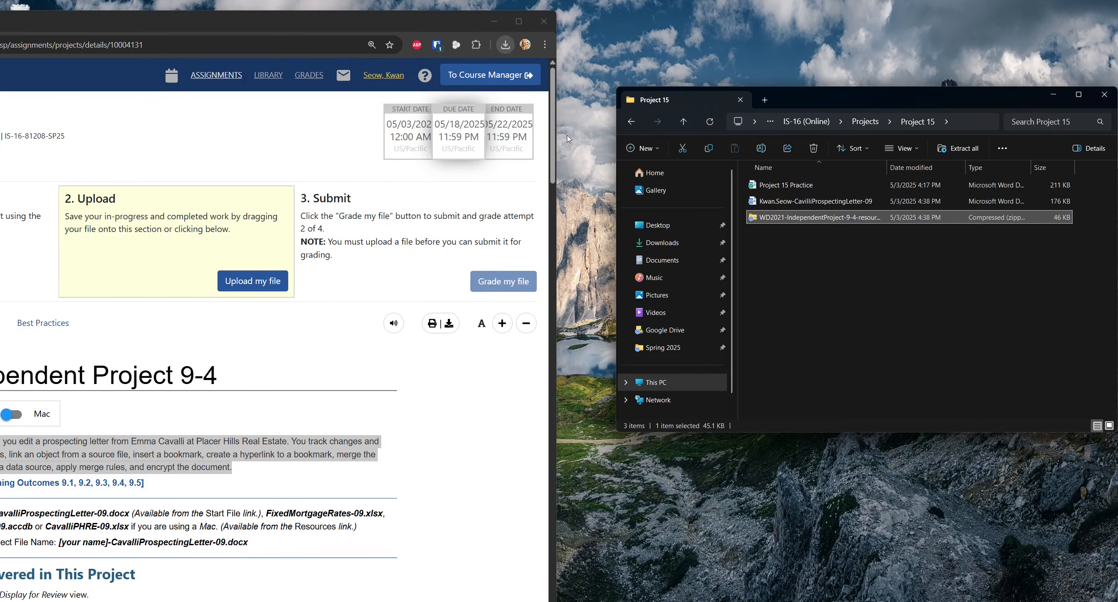
right_click(828, 221)
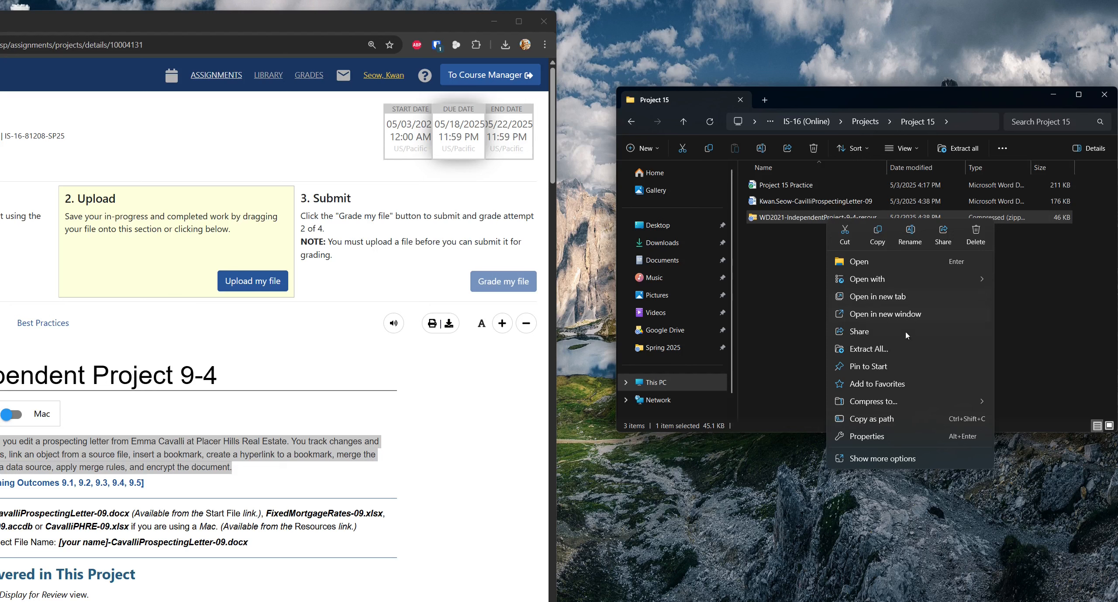
left_click(900, 349)
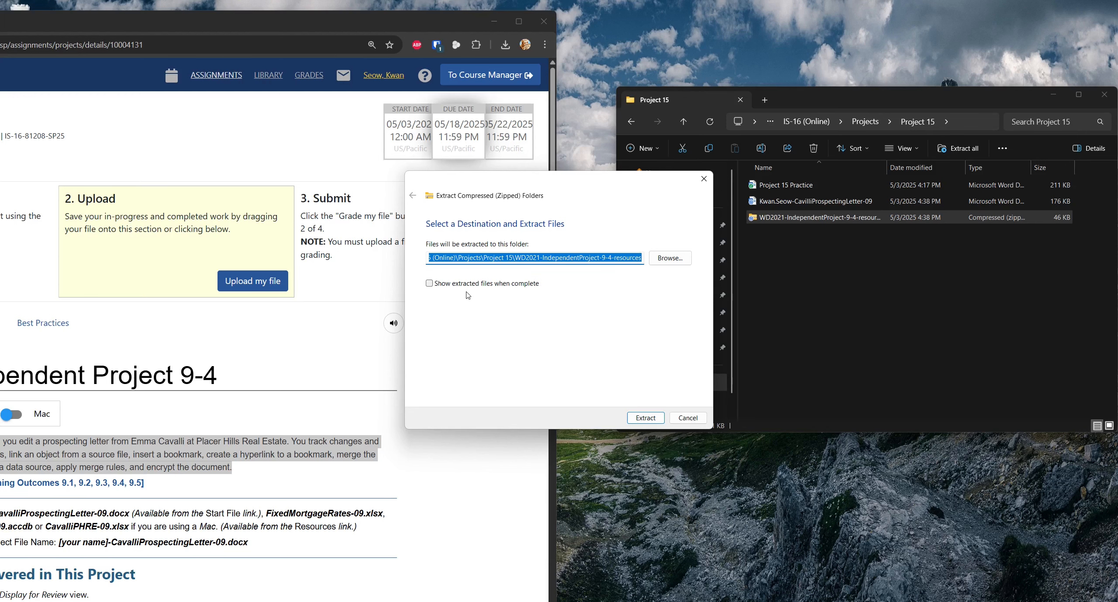
left_click(646, 417)
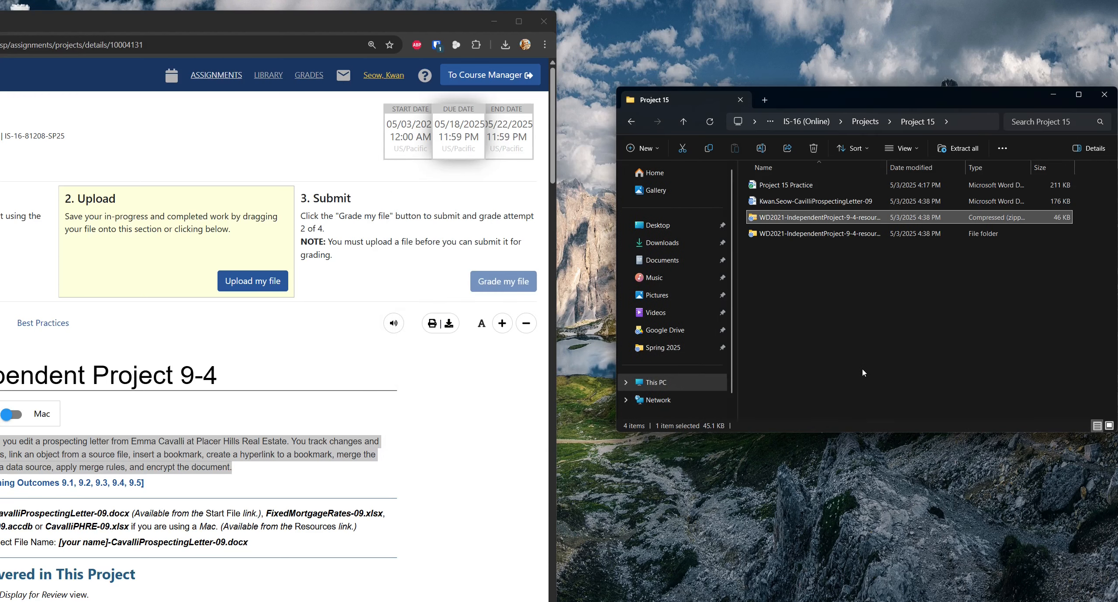
left_click_drag(250, 21, 1, 103)
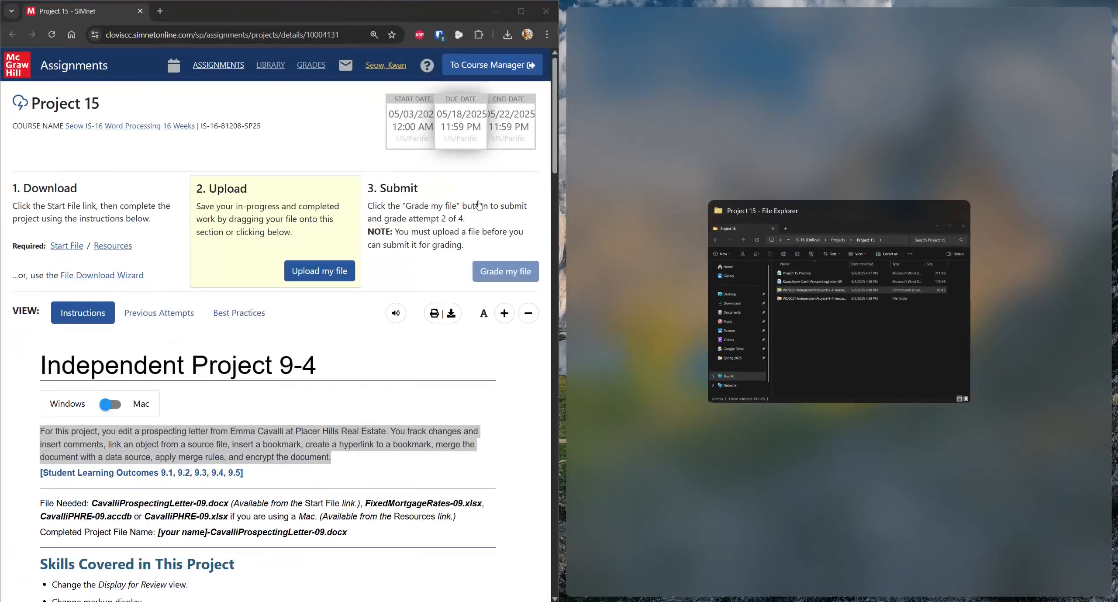
Step: Open CavalliProspectingLetter-09 in Word, enable editing, and snap Word to the right half
left_click(549, 309)
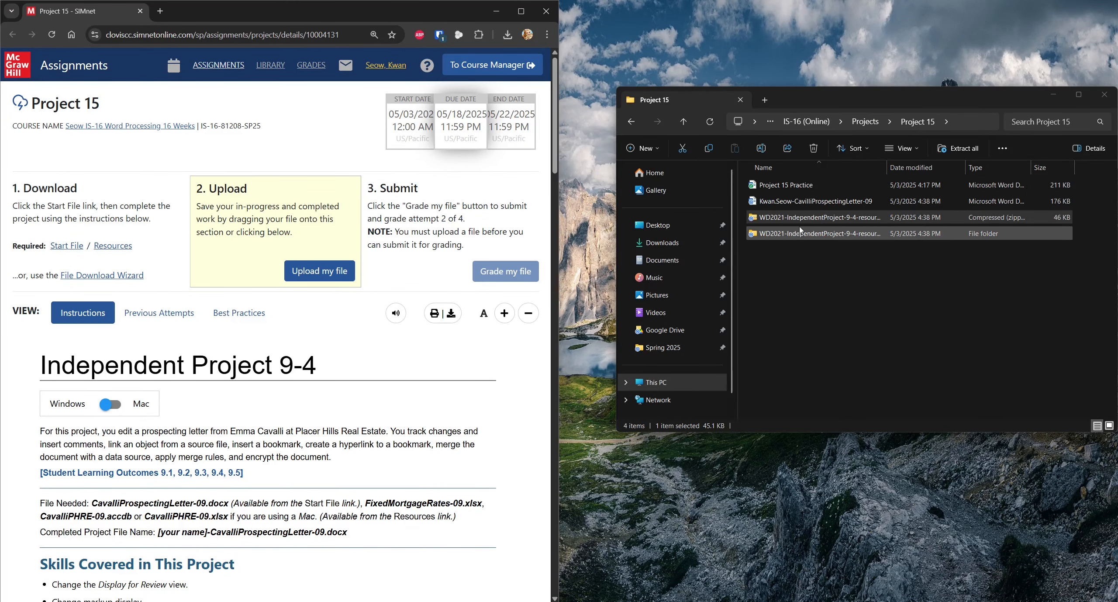
left_click(801, 207)
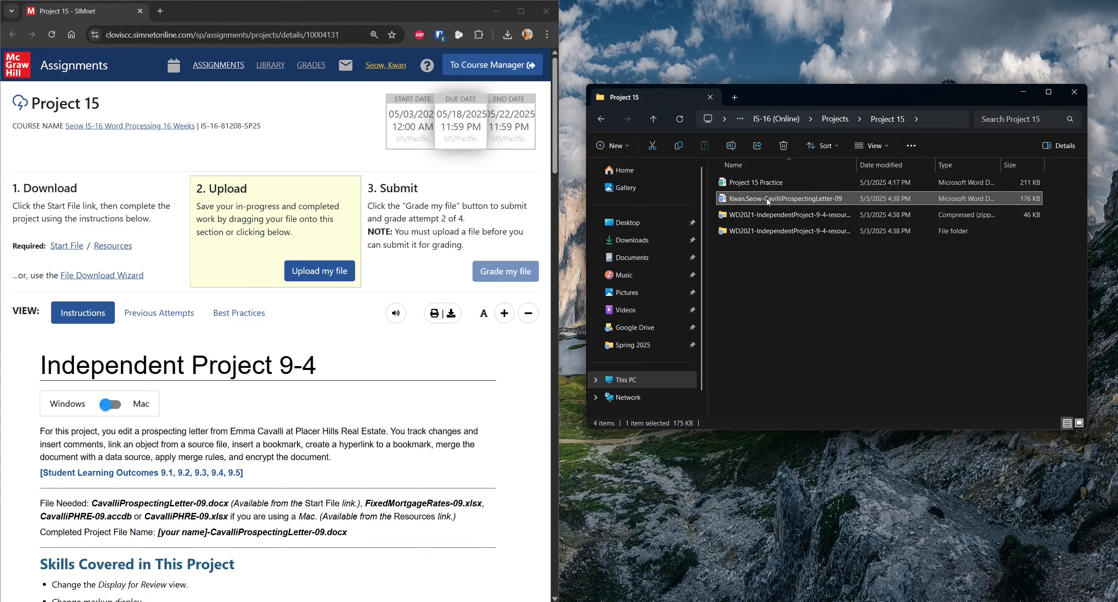
double_click(768, 201)
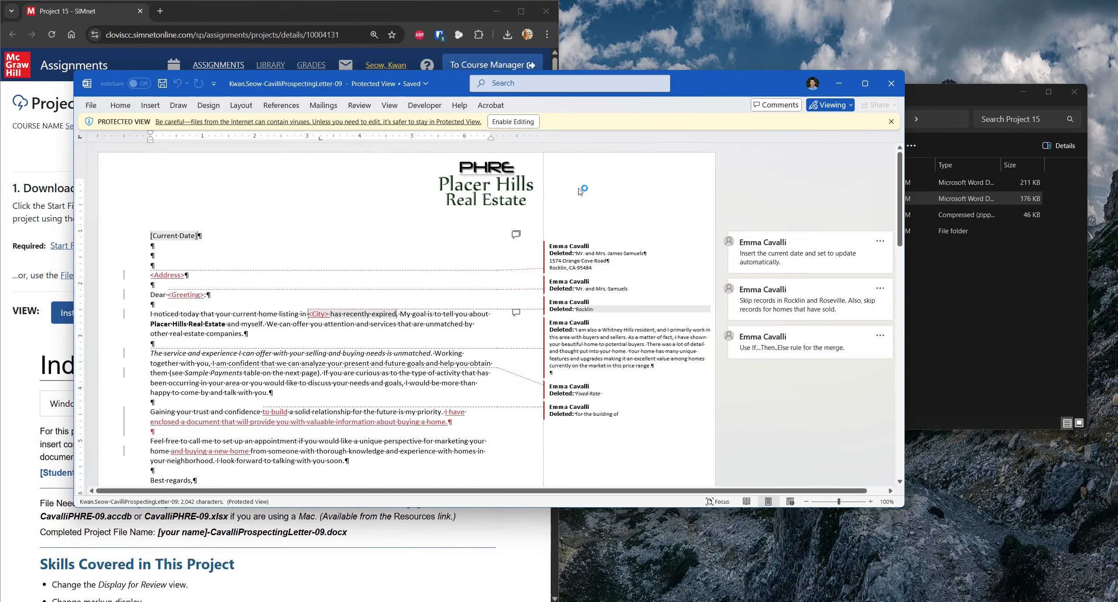
left_click(515, 123)
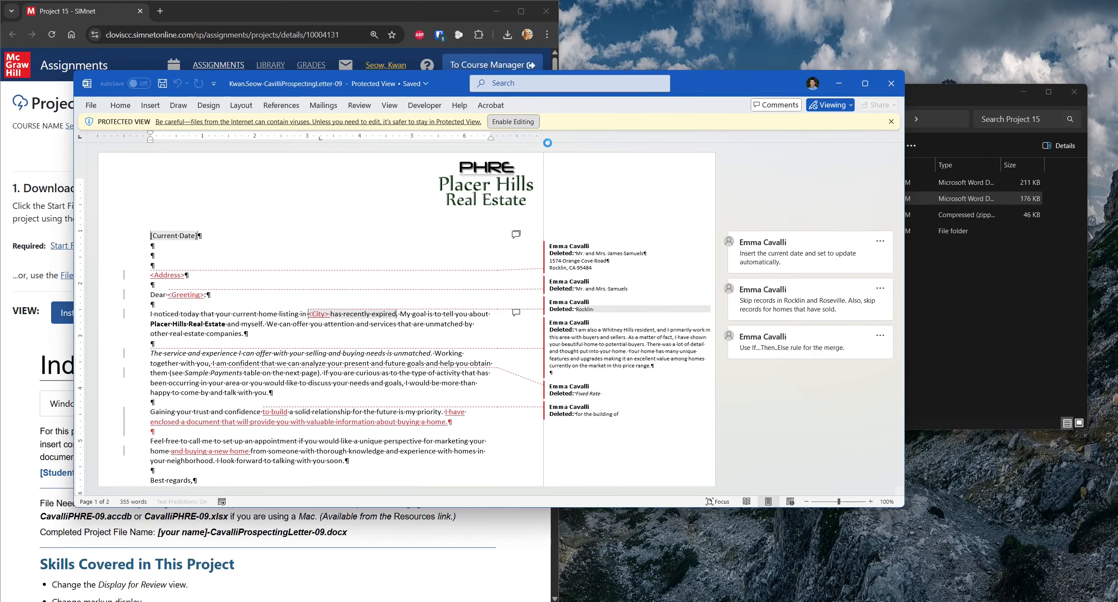
key("super+Right")
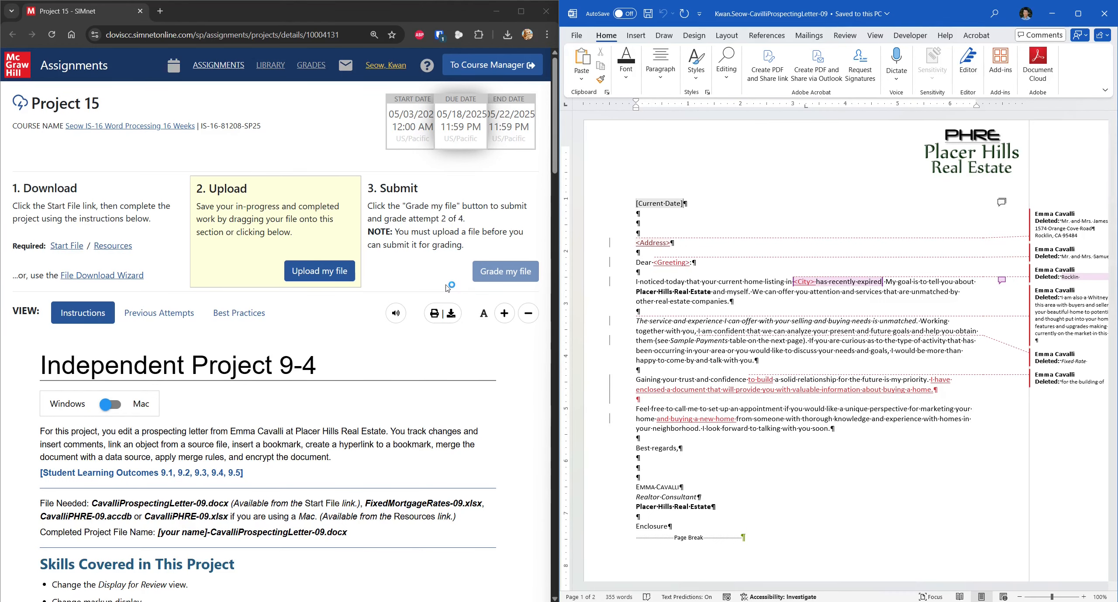
Step: Check off steps 1 and 2 in the SIMnet project checklist
scroll(447, 288, "down", 4)
scroll(447, 288, "down", 9)
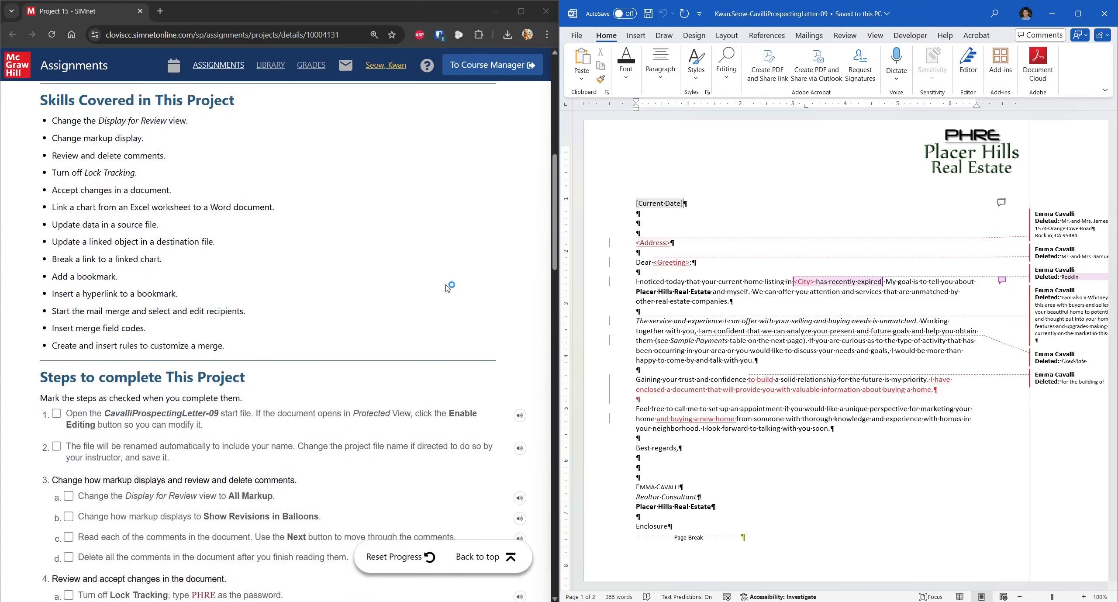
left_click(56, 331)
left_click(56, 364)
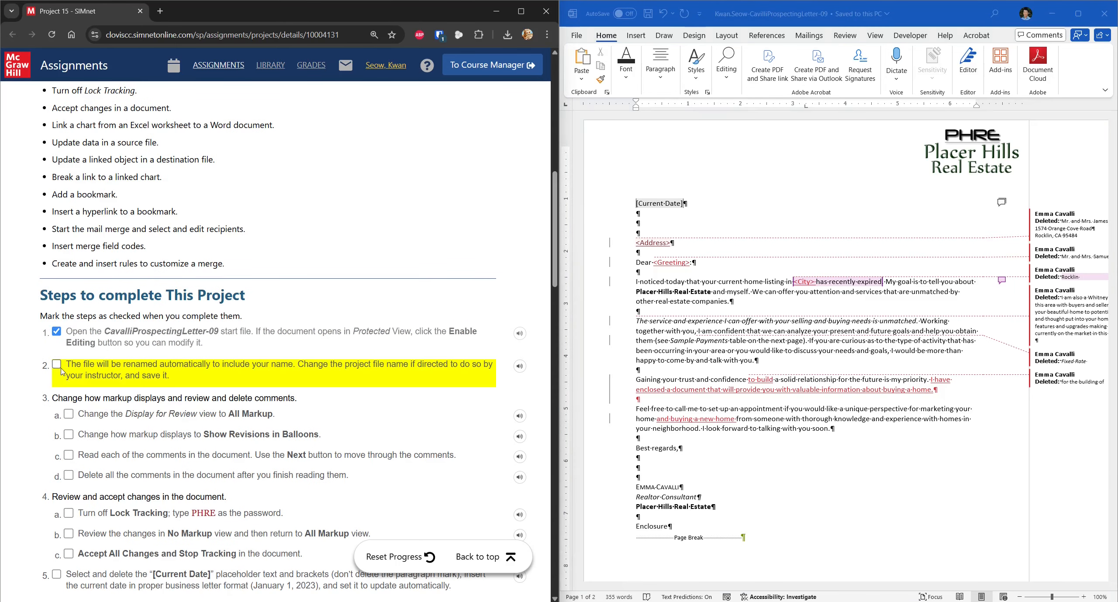
scroll(325, 324, "down", 3)
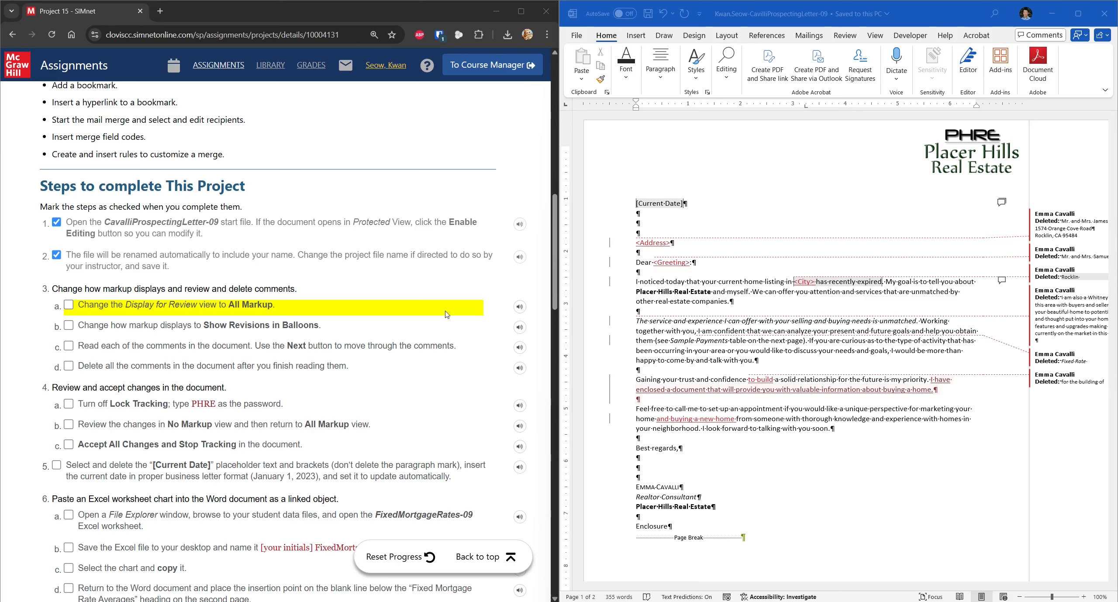
Step: Confirm Display for Review is set to All Markup and tick step 3a in SIMnet
left_click(850, 38)
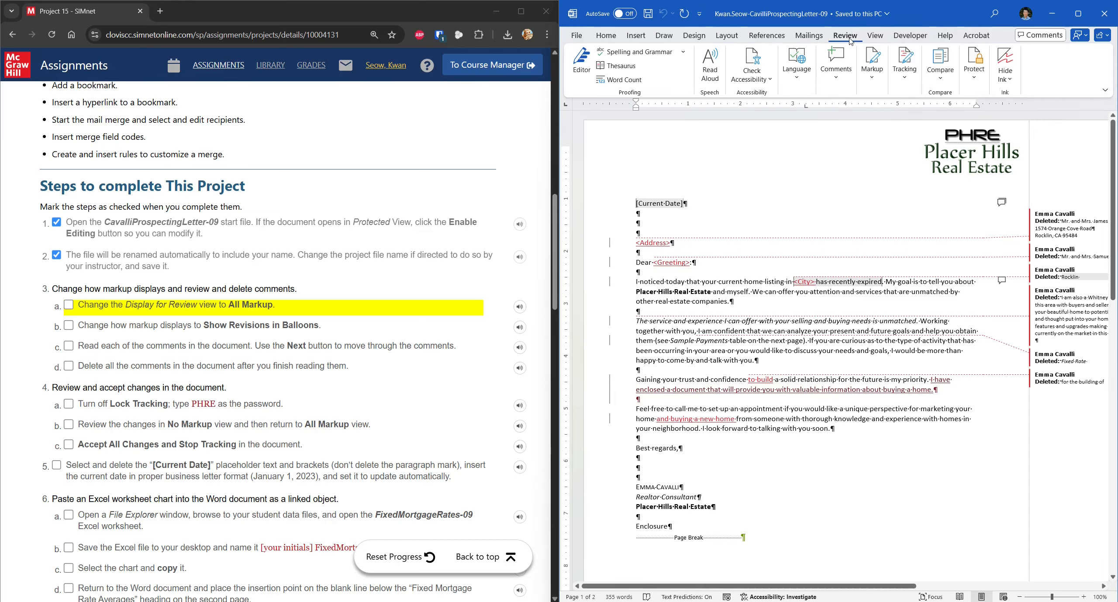
left_click(874, 75)
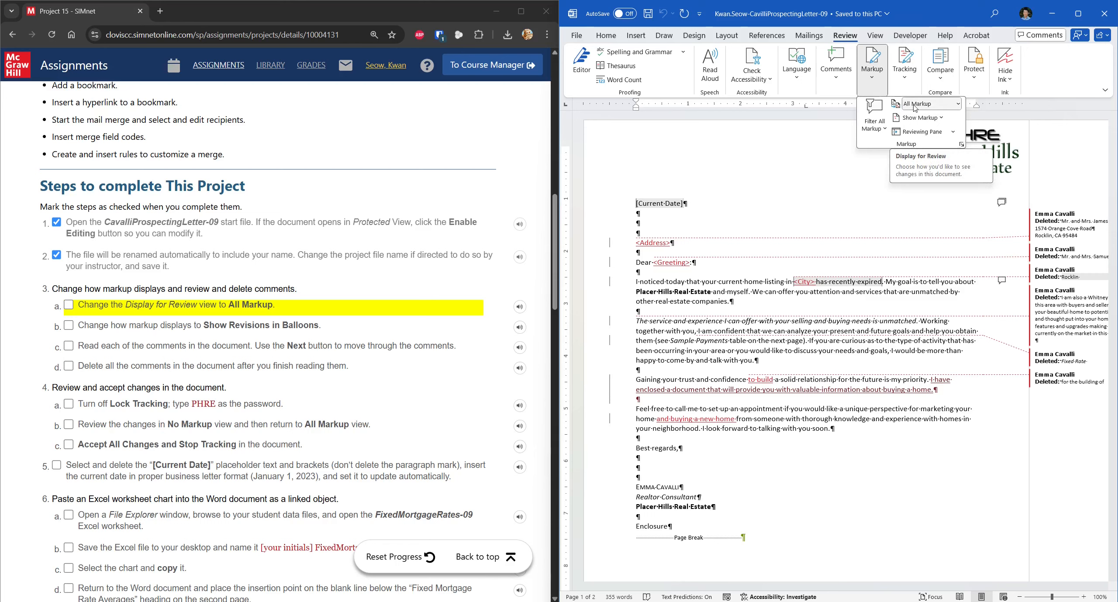
left_click(69, 304)
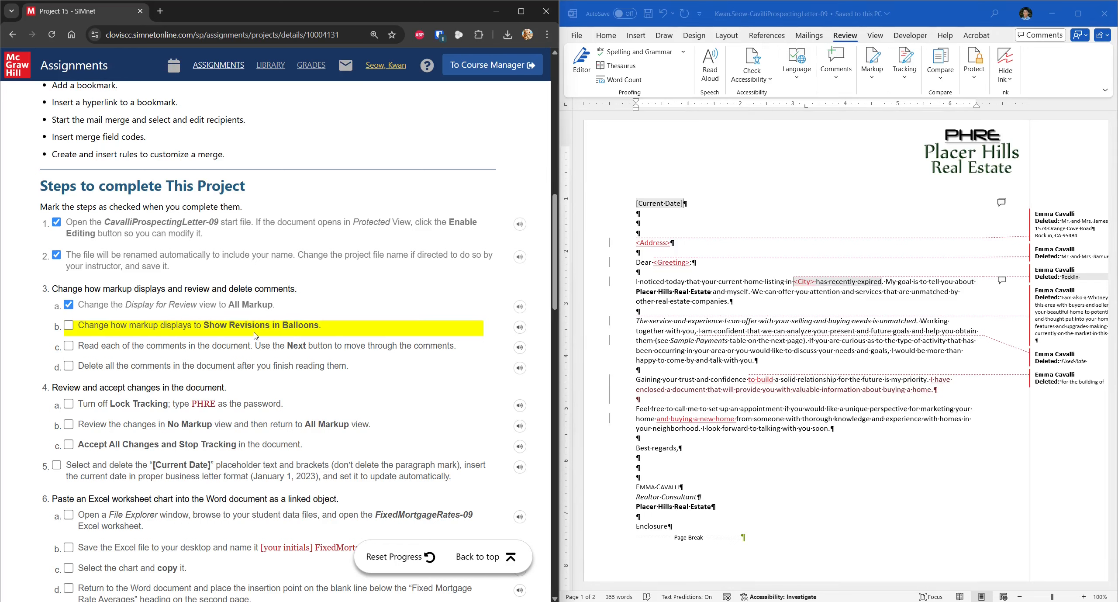
Step: Set Show Markup balloons to Show Revisions in Balloons and tick step 3b
left_click(873, 70)
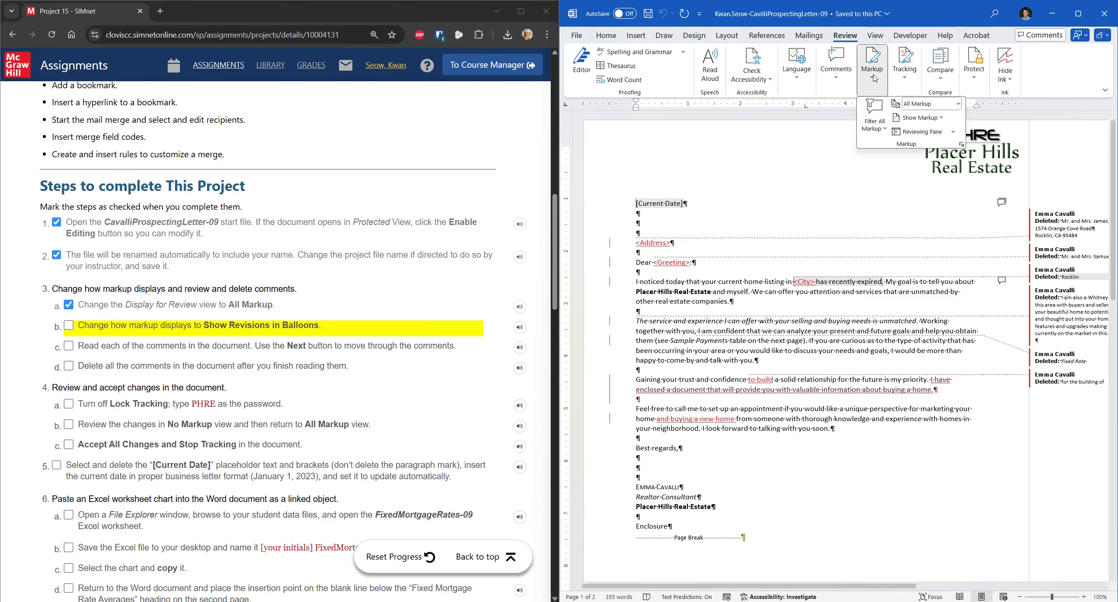
left_click(938, 118)
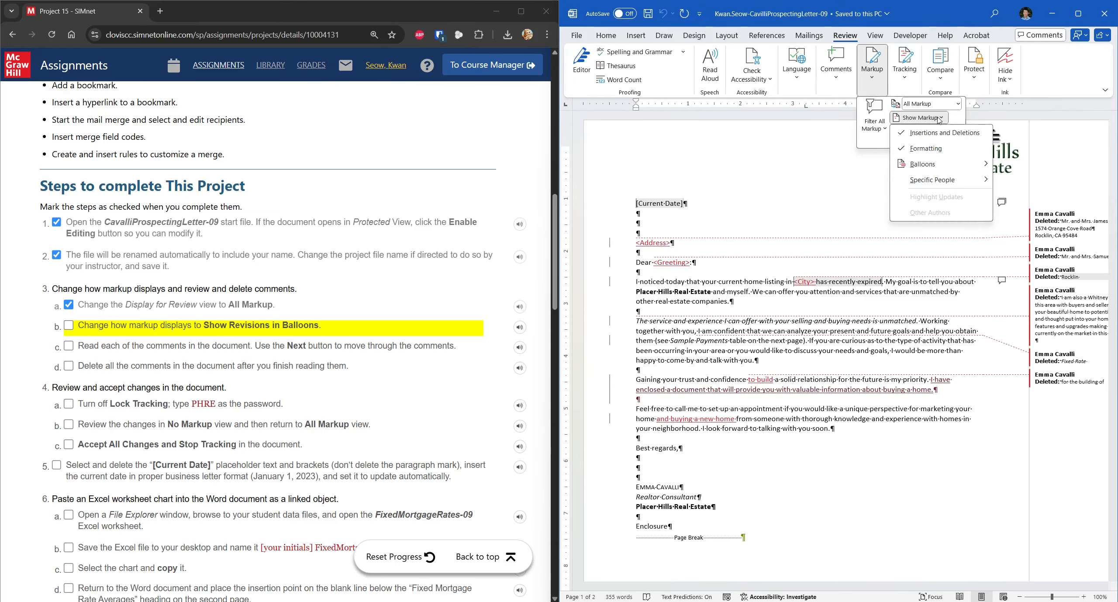
mouse_move(938, 168)
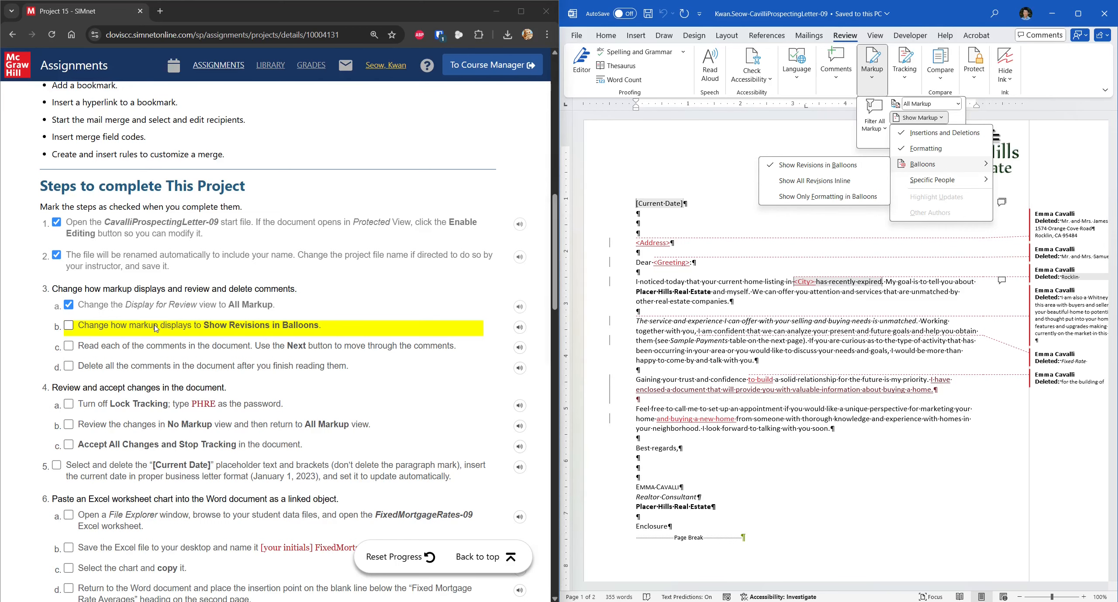
left_click(174, 325)
scroll(177, 324, "down", 2)
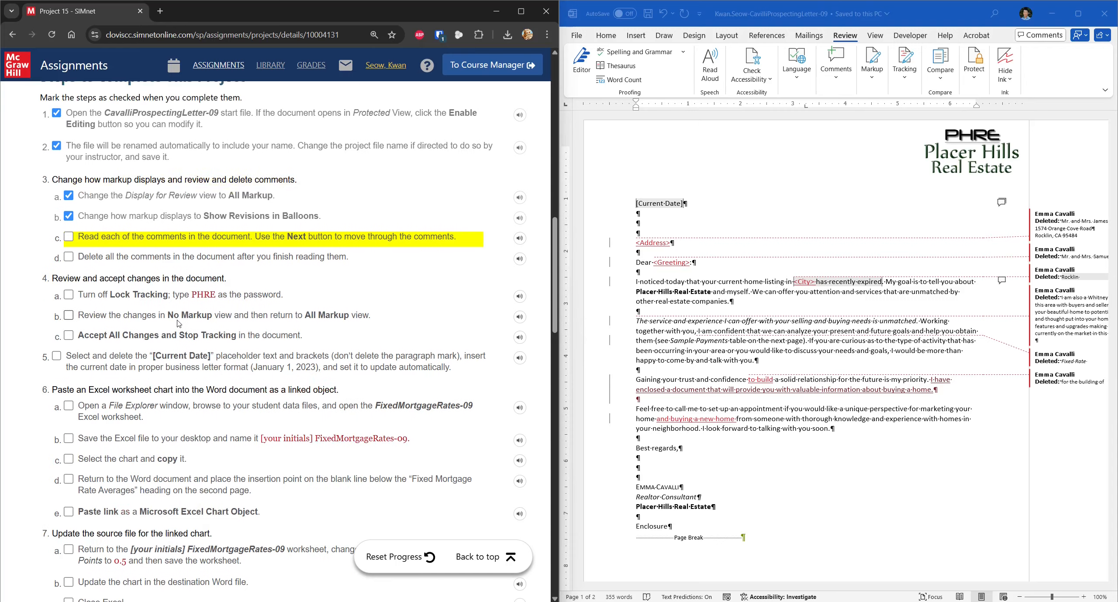
Step: Step through the letter's five comments with Next, then tick step 3c in SIMnet
scroll(177, 324, "up", 1)
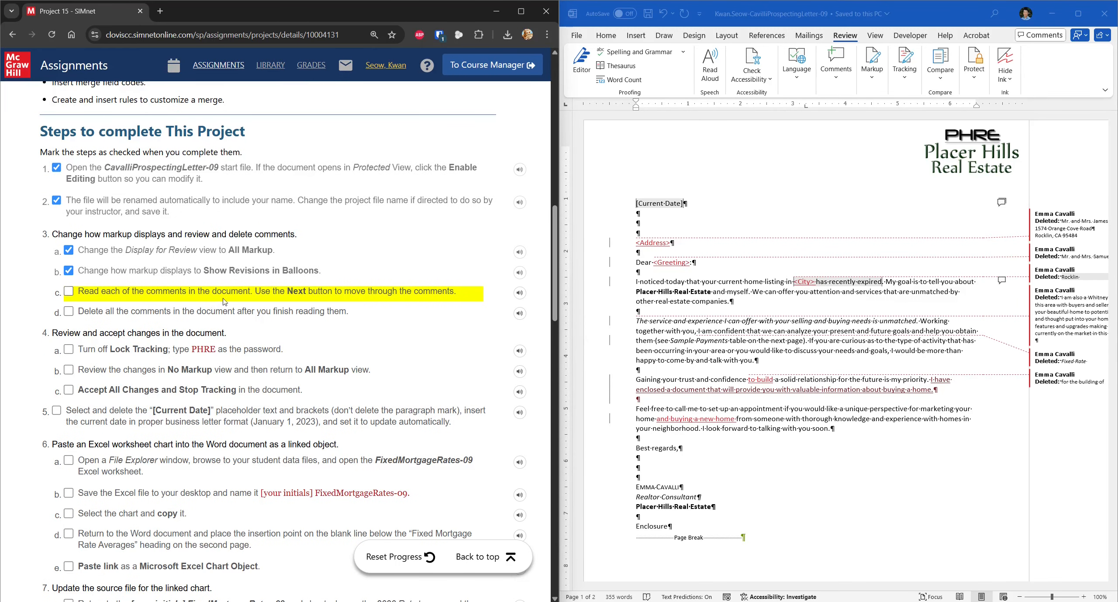
left_click(836, 70)
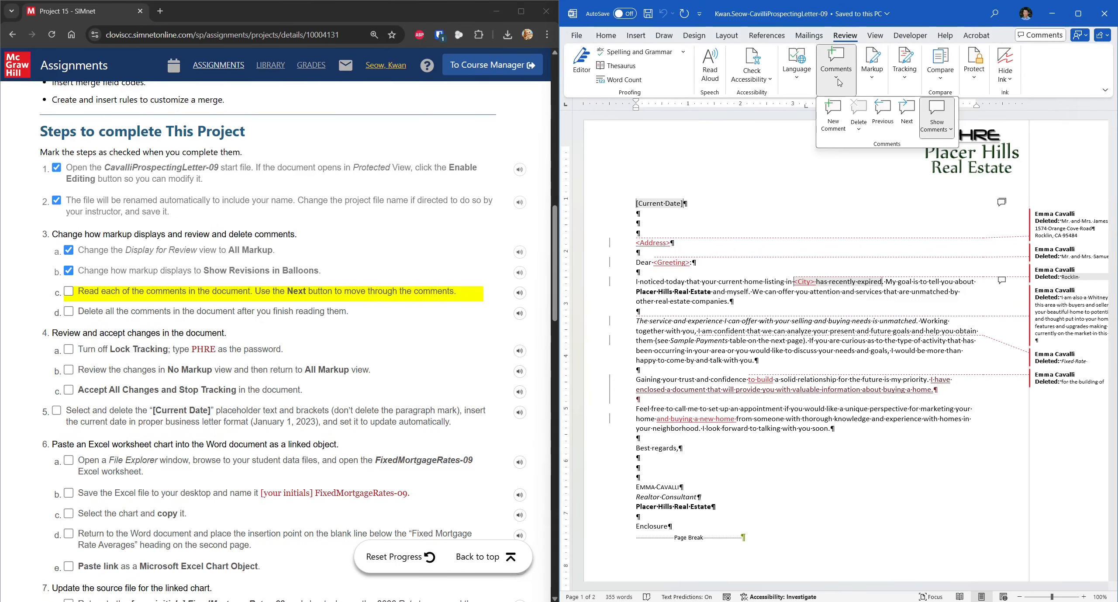
left_click(908, 113)
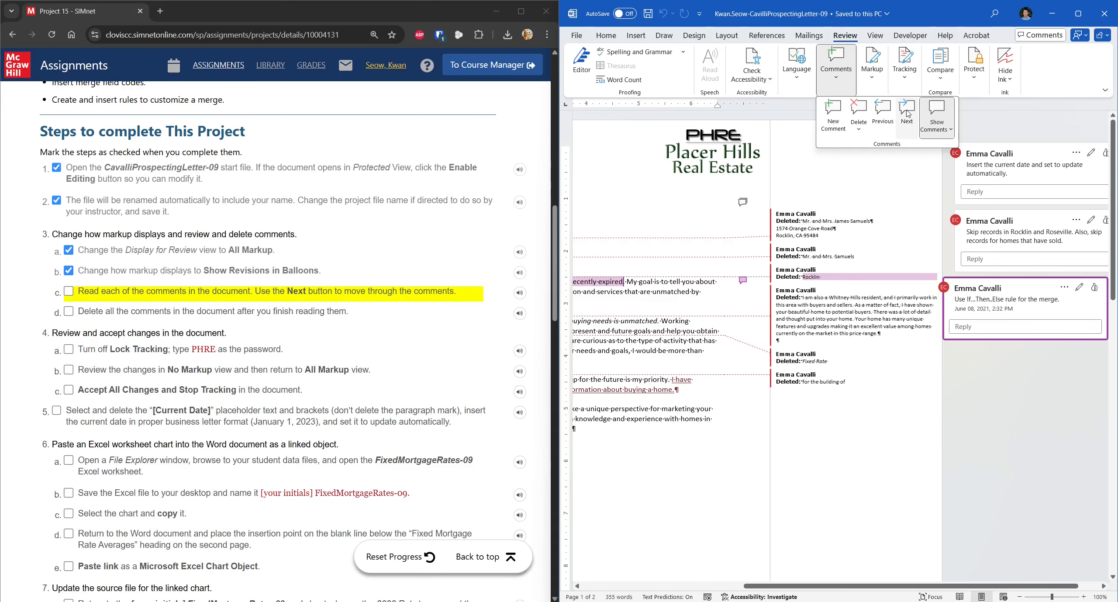
left_click(907, 113)
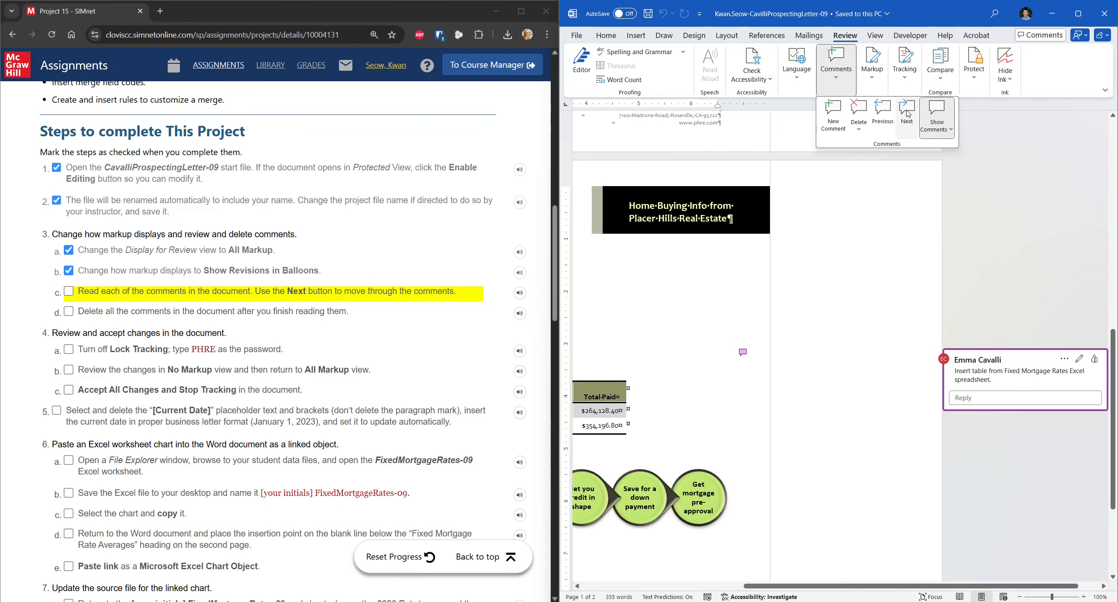
left_click(907, 113)
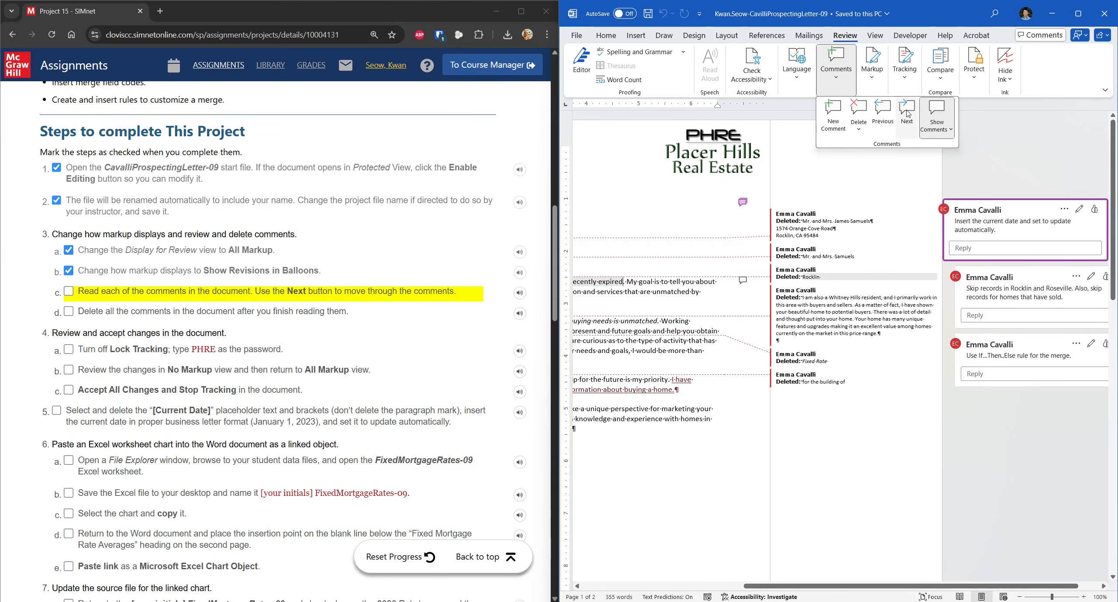
left_click(908, 113)
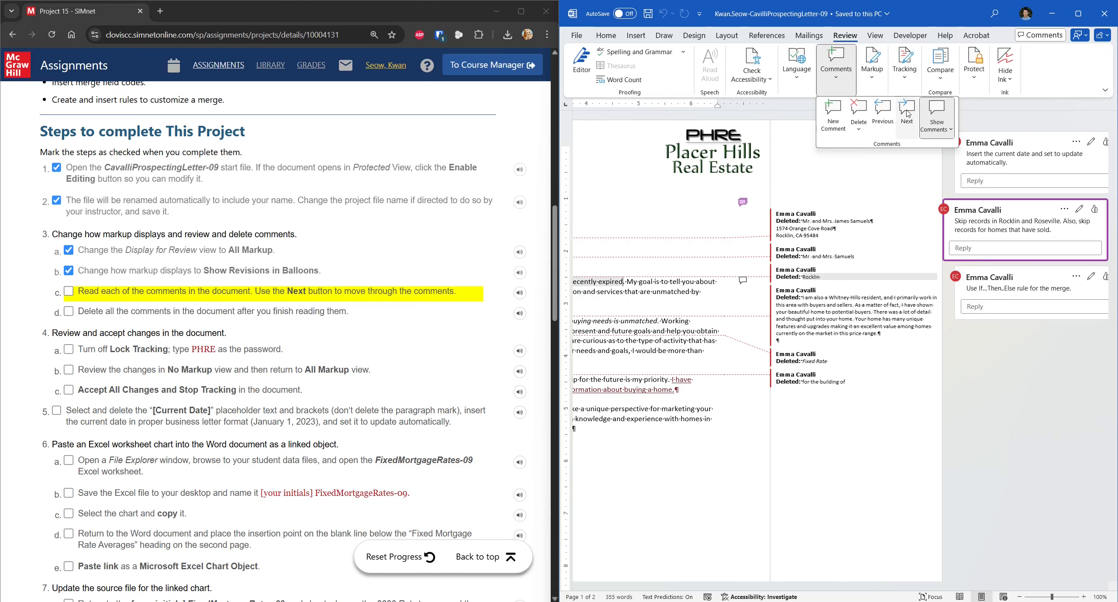
left_click(907, 113)
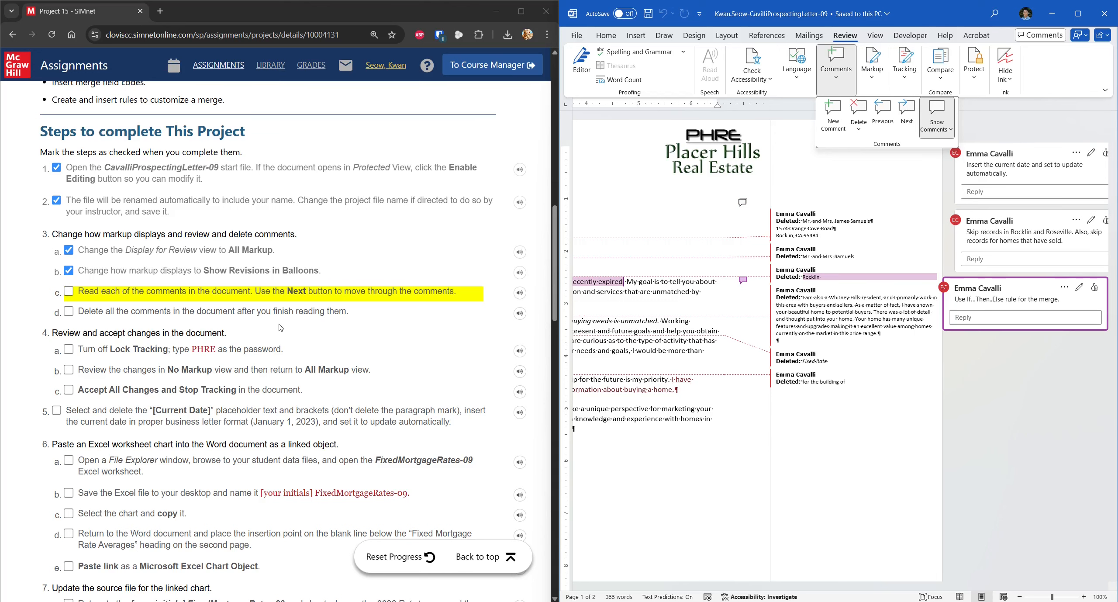
left_click(284, 302)
left_click(69, 292)
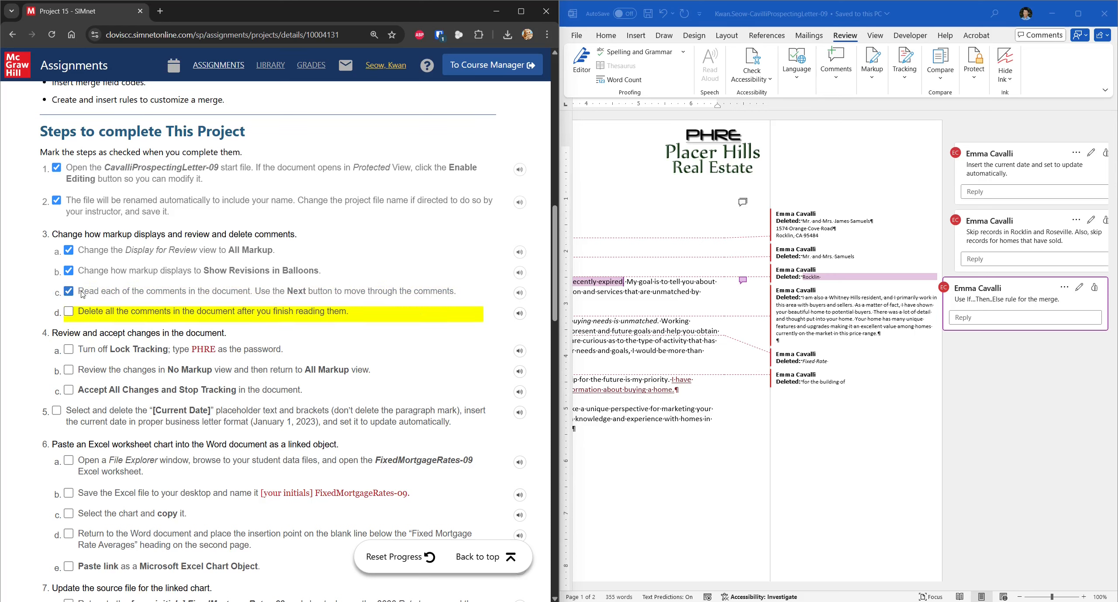
Step: Clear the letter with Delete All Comments in Document, then tick step 3d in SIMnet
left_click(838, 80)
left_click(838, 80)
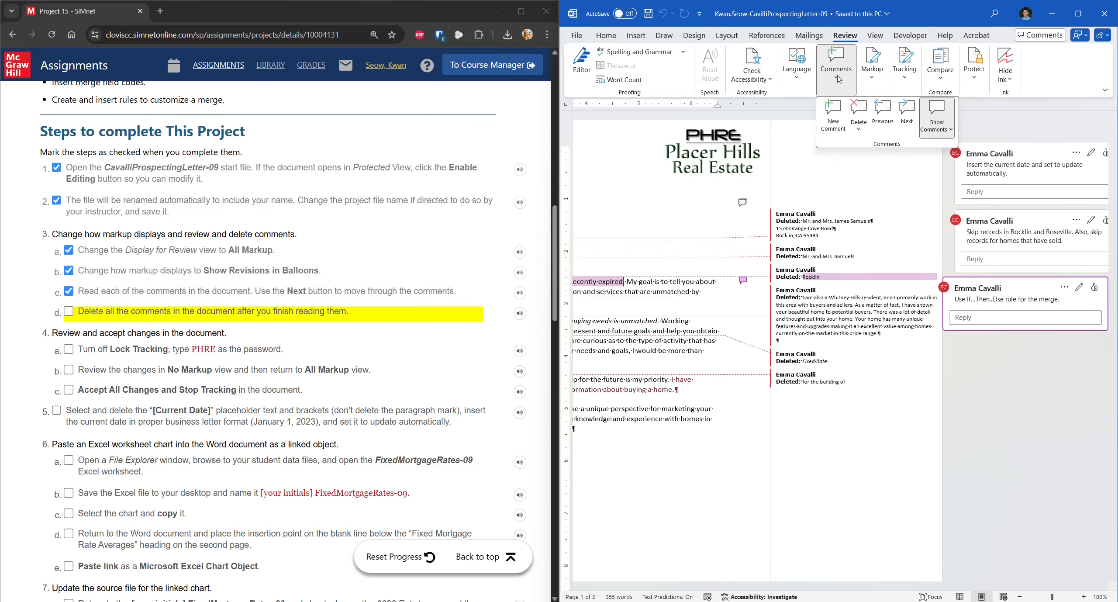
left_click(861, 127)
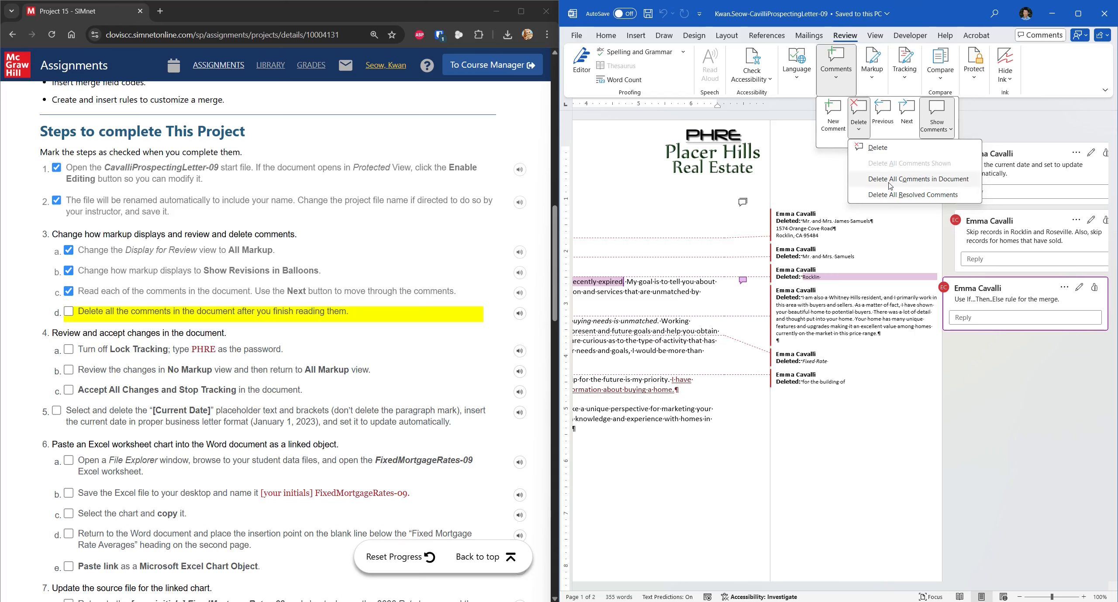
left_click(960, 184)
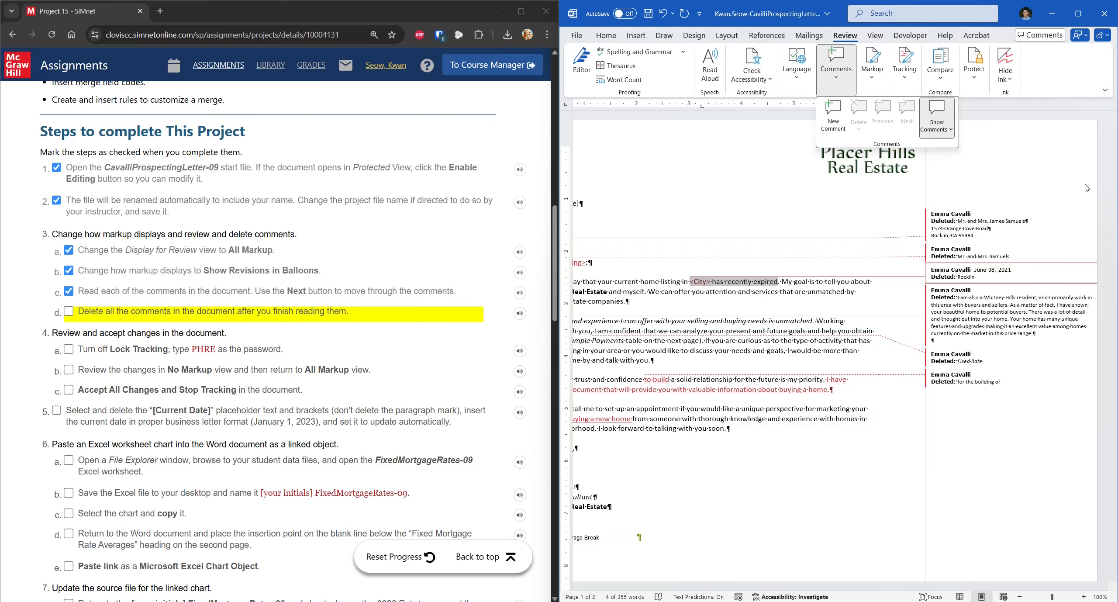
left_click(69, 311)
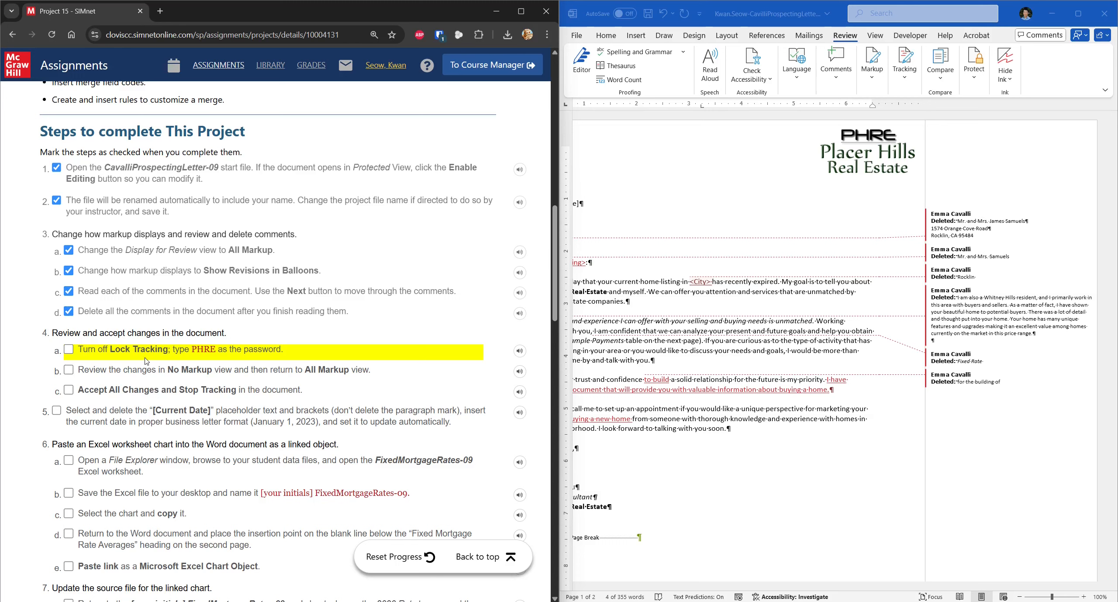
Step: Turn off Lock Tracking by entering the tracking password, then tick step 4a in SIMnet
left_click(903, 81)
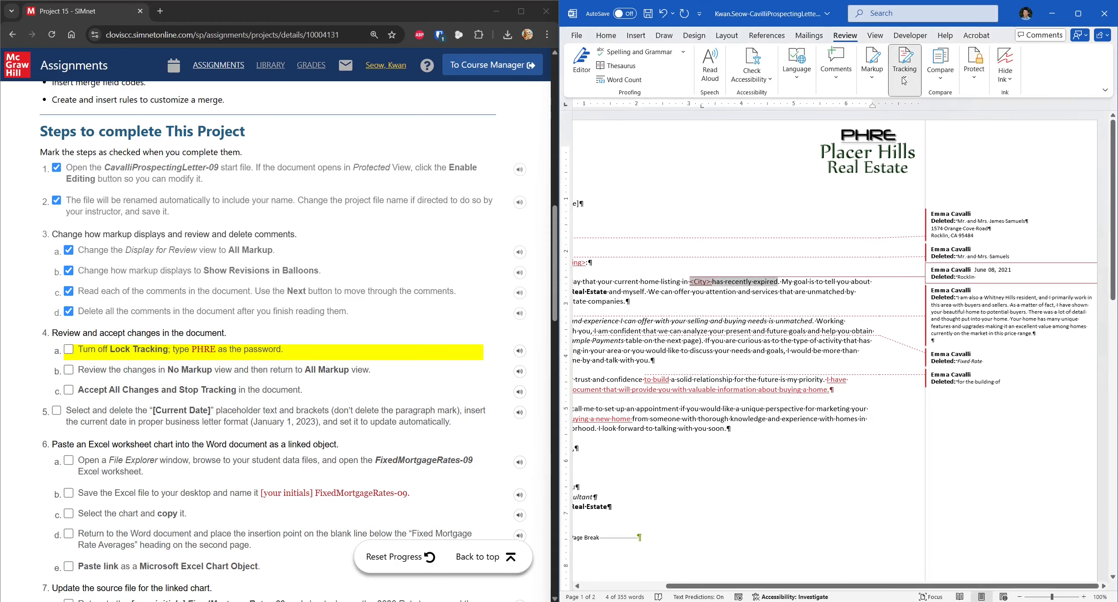
left_click(903, 81)
left_click(913, 130)
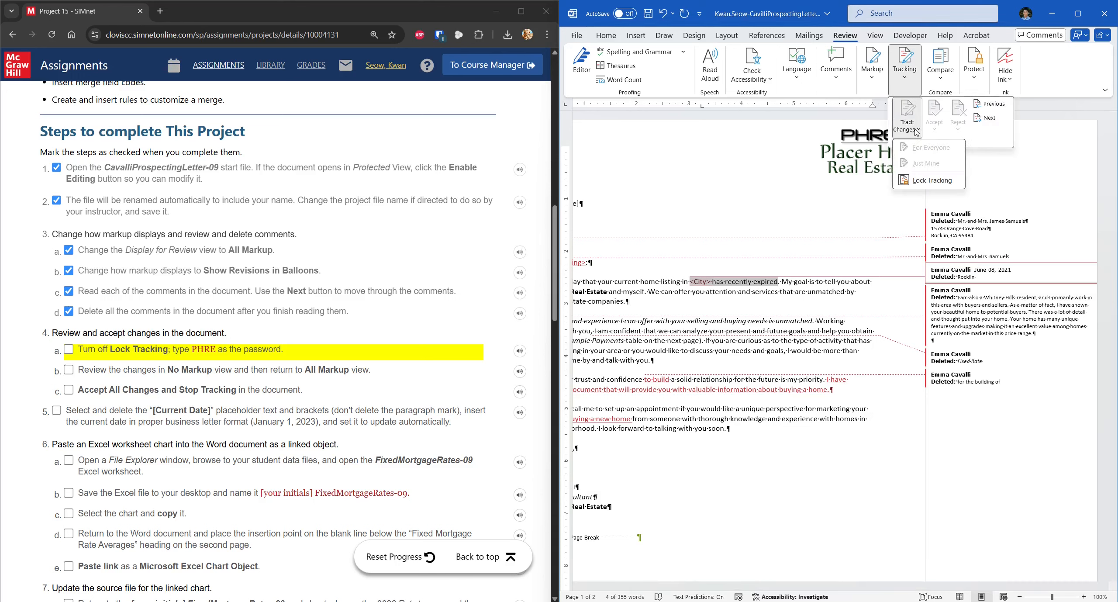
left_click(936, 185)
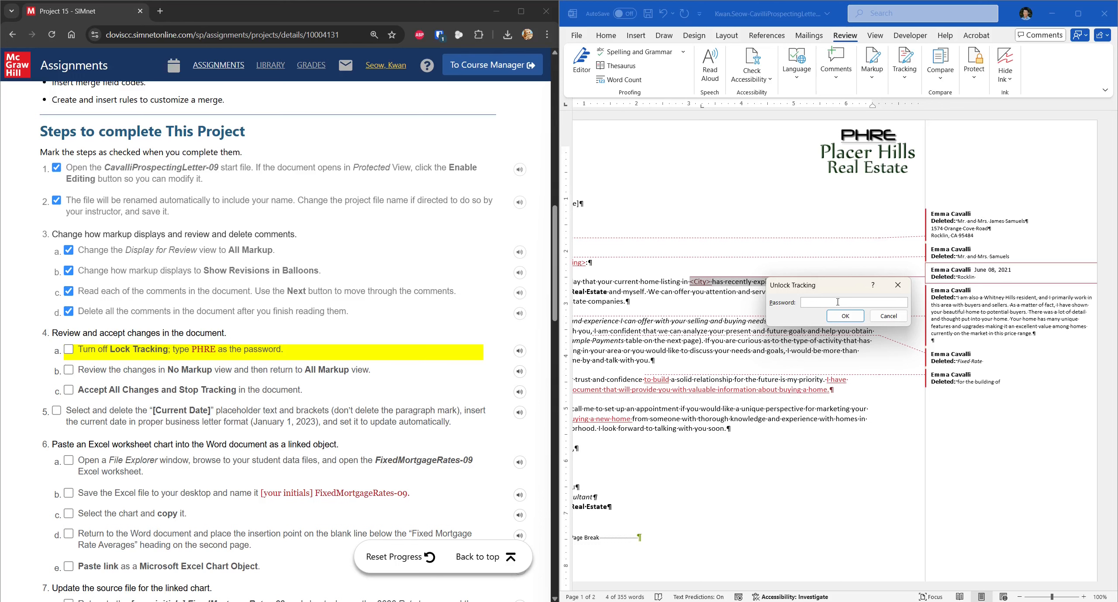
type("PHRE")
key("Return")
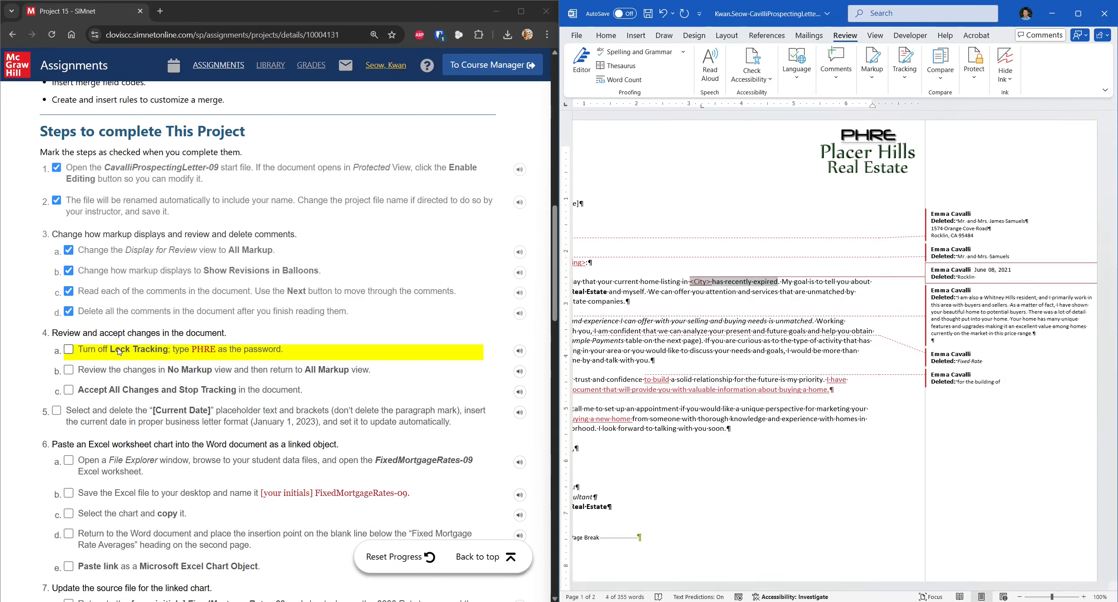
left_click(69, 349)
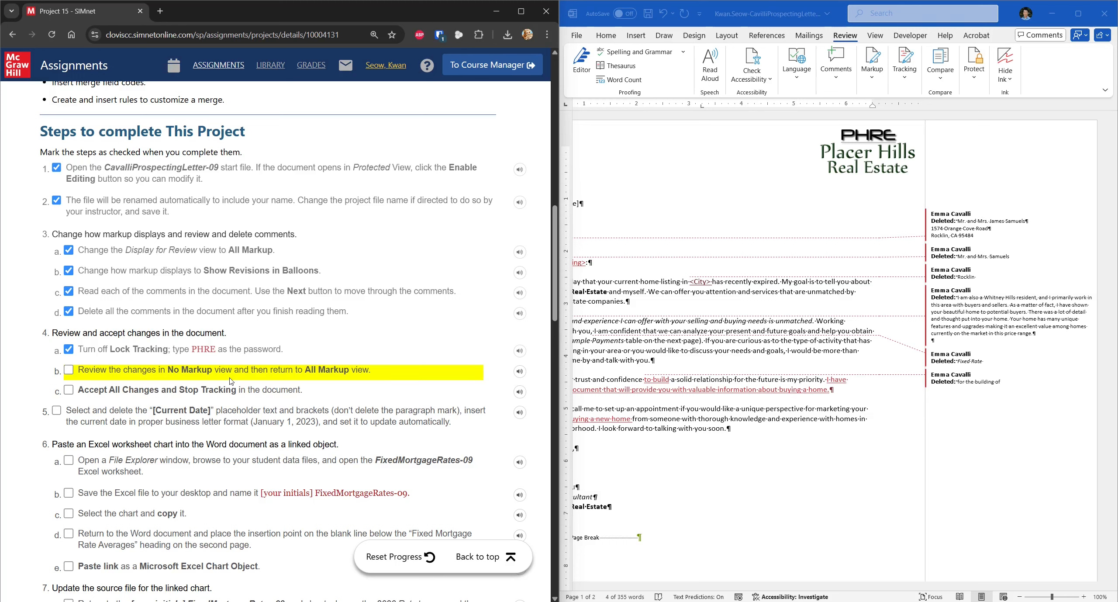
Step: Switch Display for Review to No Markup, then back to All Markup, and tick step 4b
left_click(909, 83)
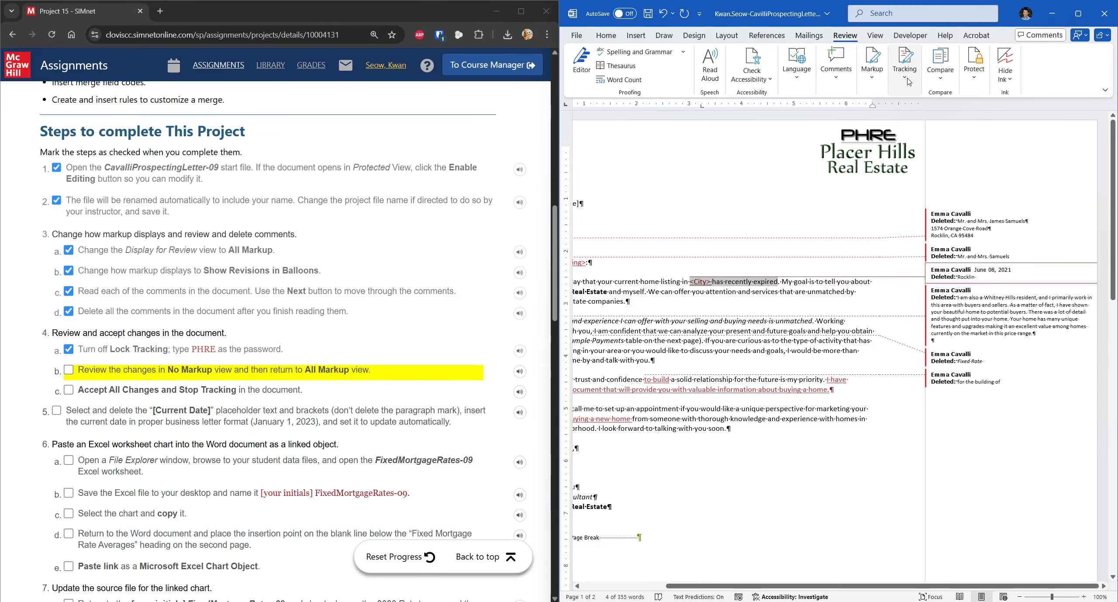
left_click(908, 82)
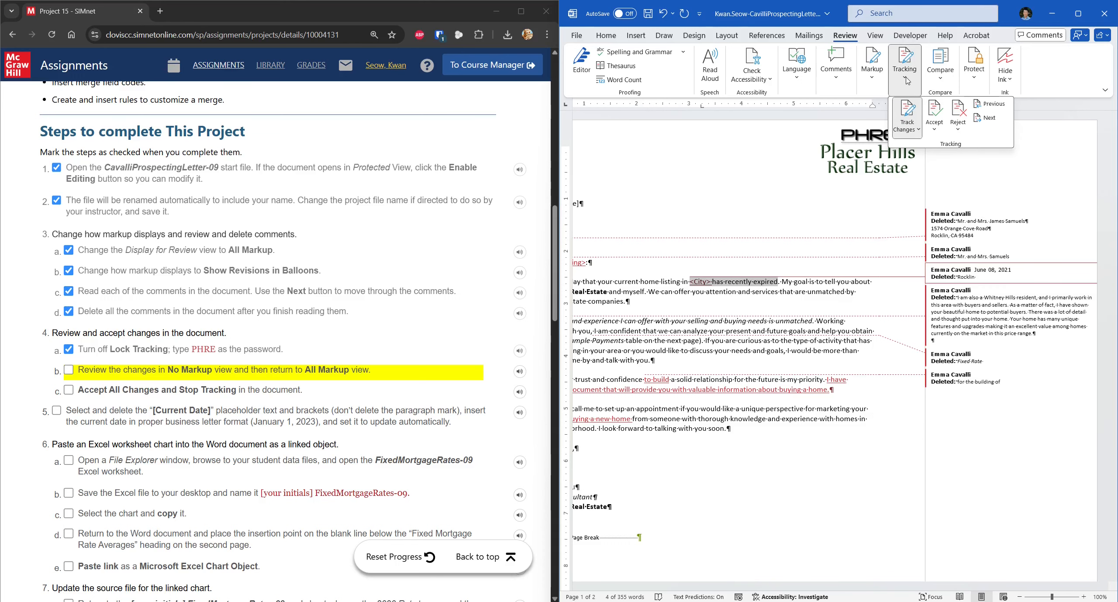
left_click(872, 70)
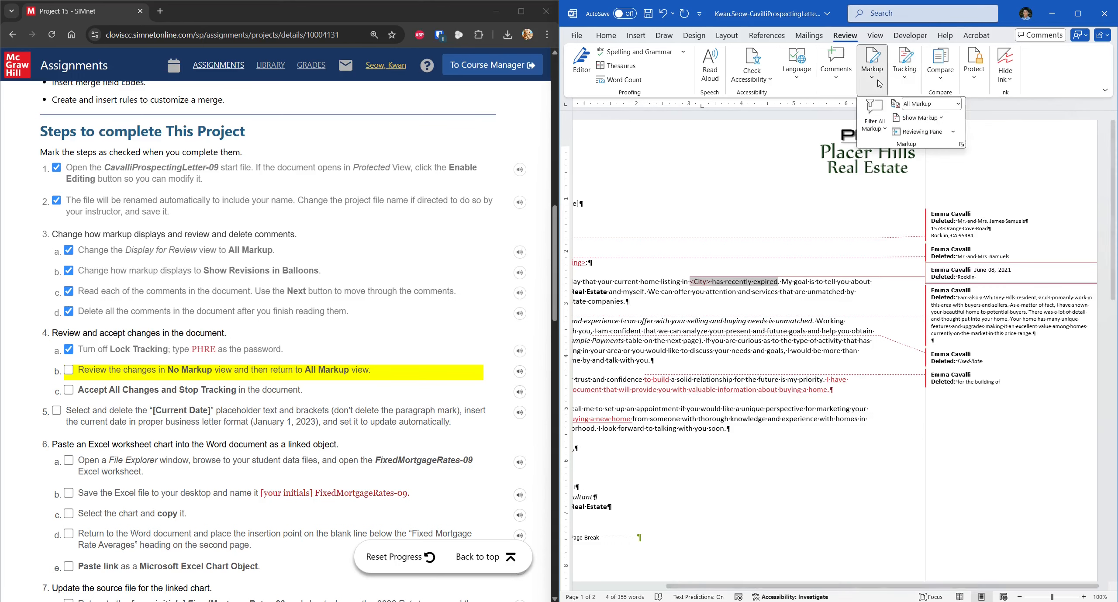
left_click(935, 104)
left_click(926, 144)
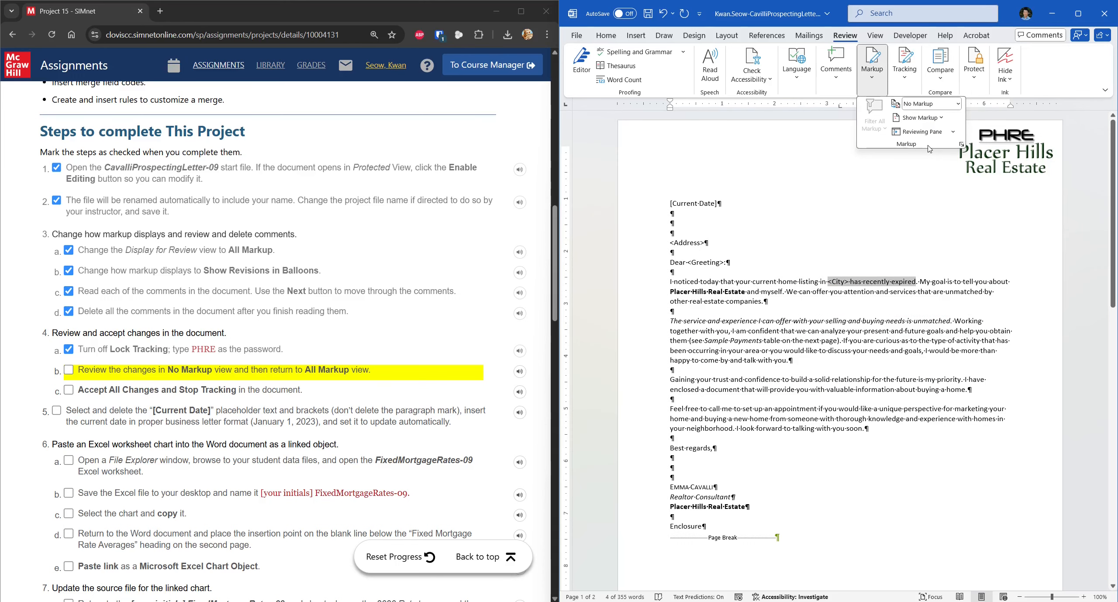
left_click(944, 107)
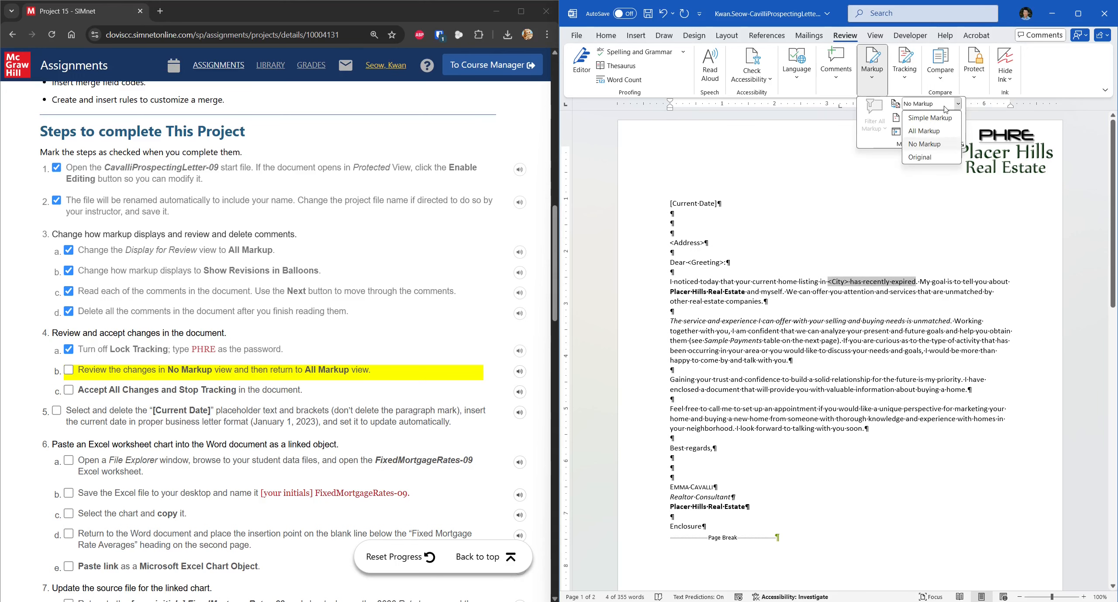
left_click(924, 130)
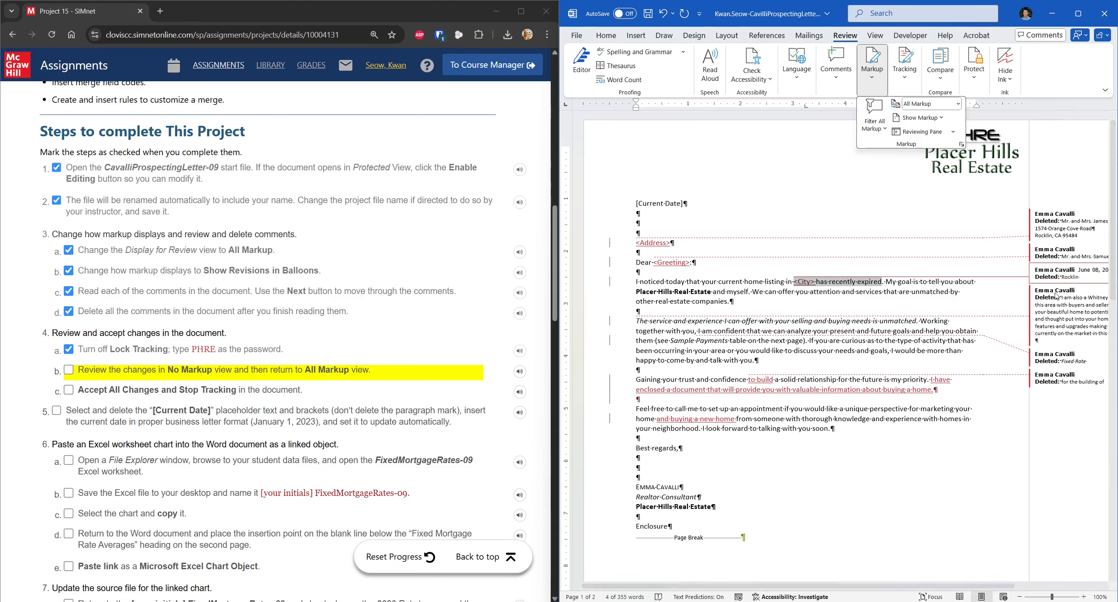
left_click(68, 370)
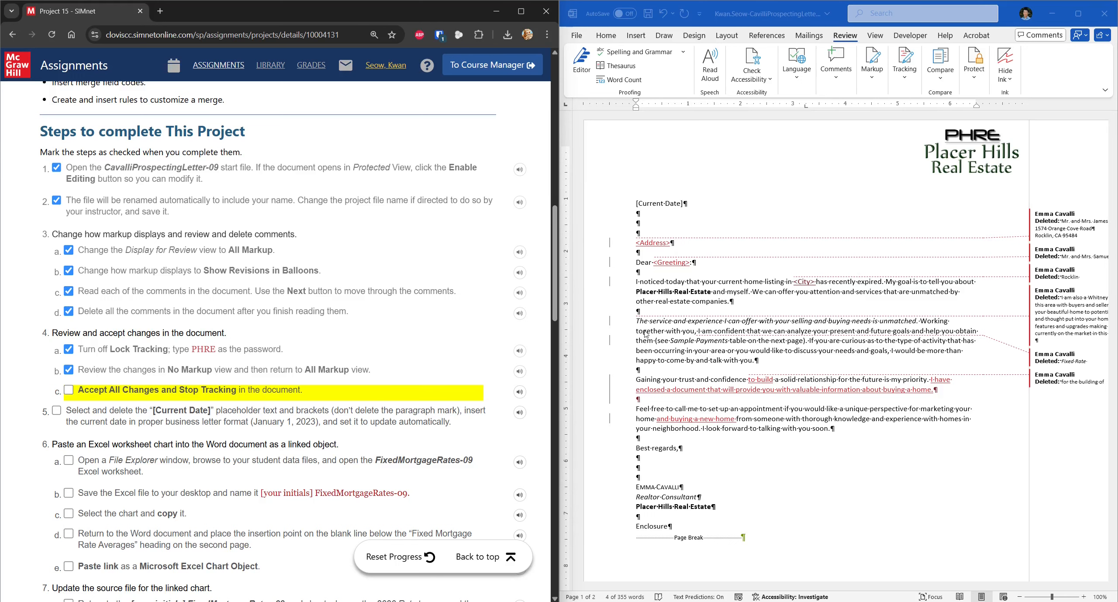
Step: Apply Accept All Changes and Stop Tracking to the letter, then tick step 4c in SIMnet
left_click(905, 70)
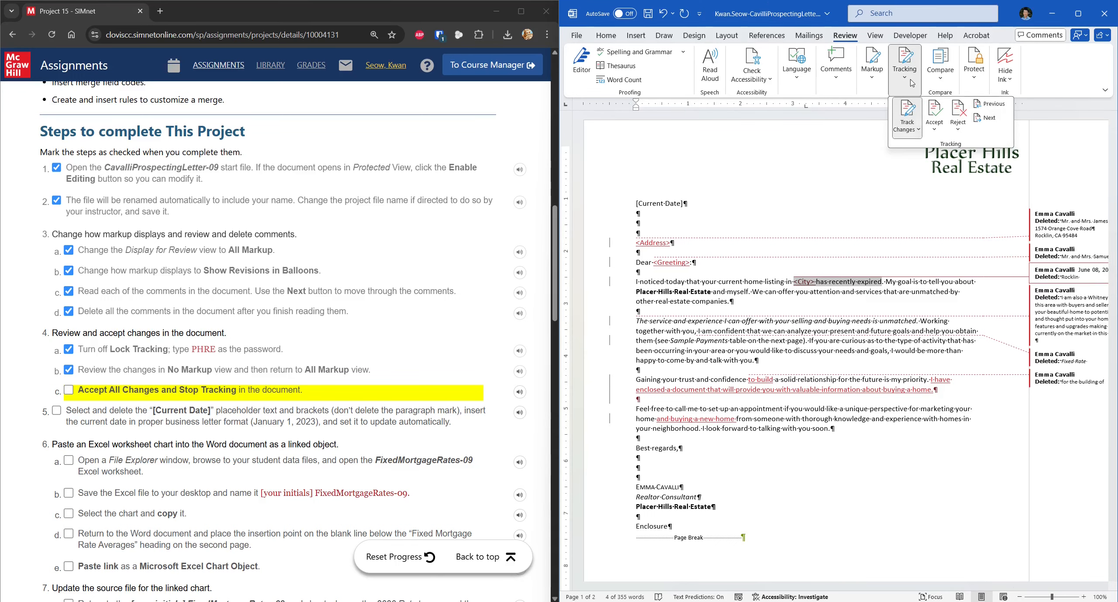
left_click(935, 129)
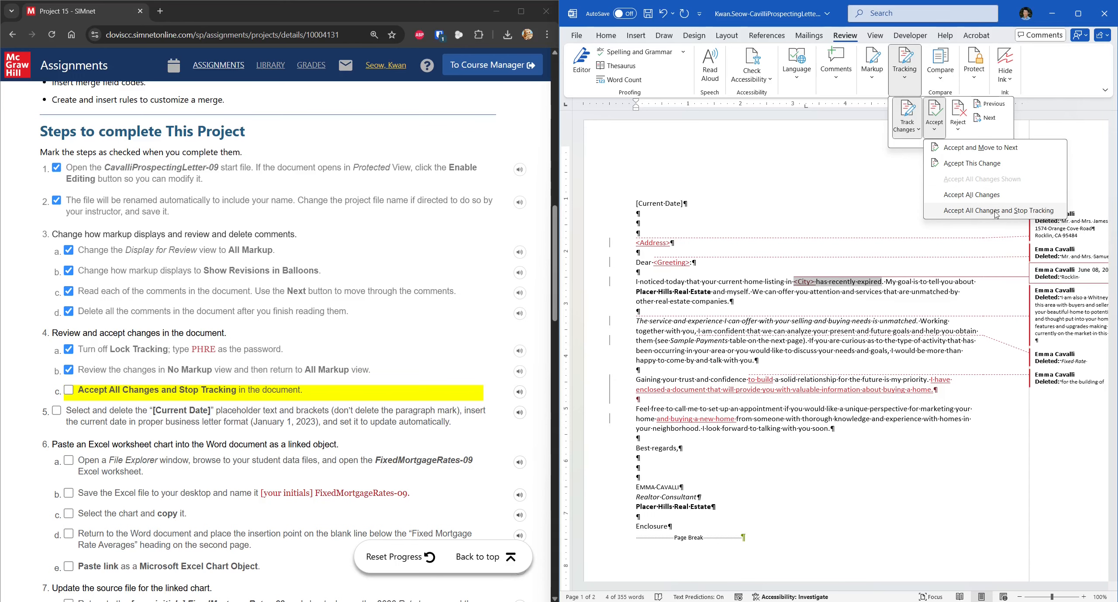
left_click(1017, 214)
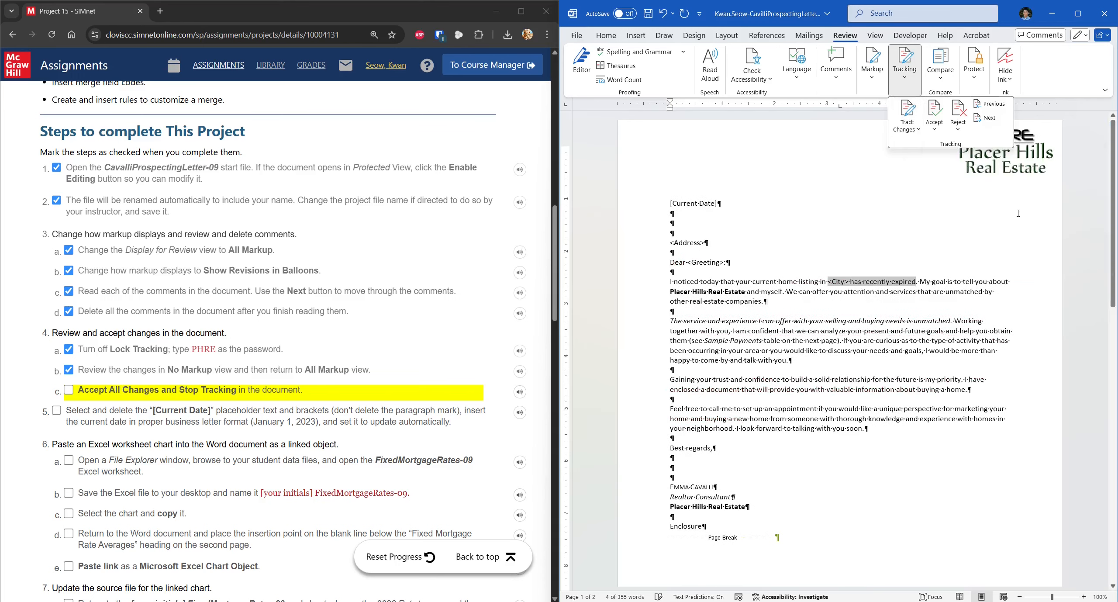
left_click(105, 389)
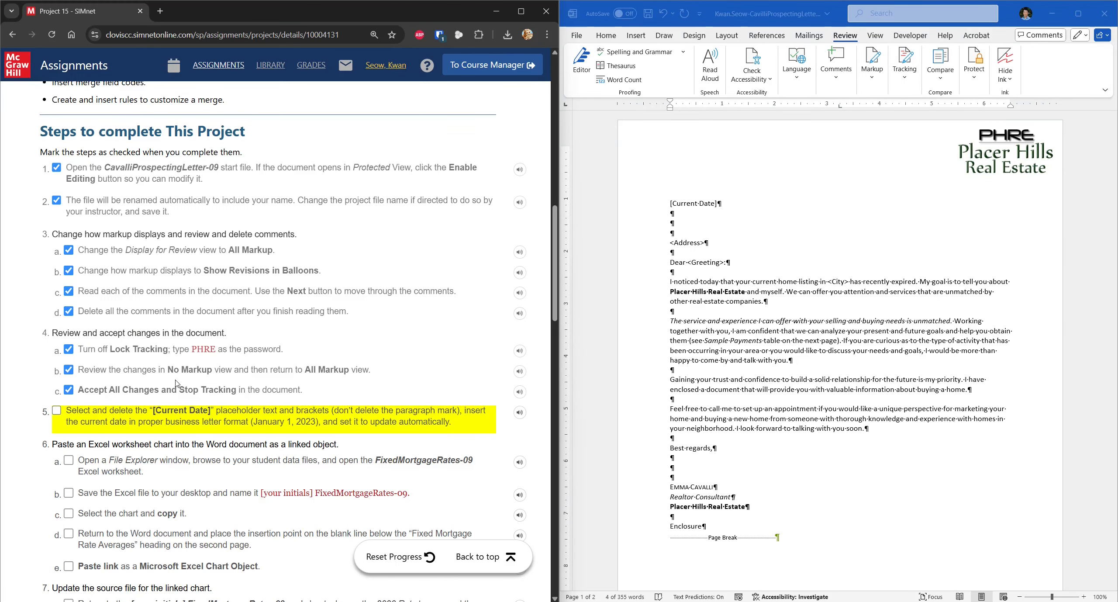
Step: Delete the [Current Date] placeholder at the top of the Cavalli letter
scroll(176, 384, "down", 1)
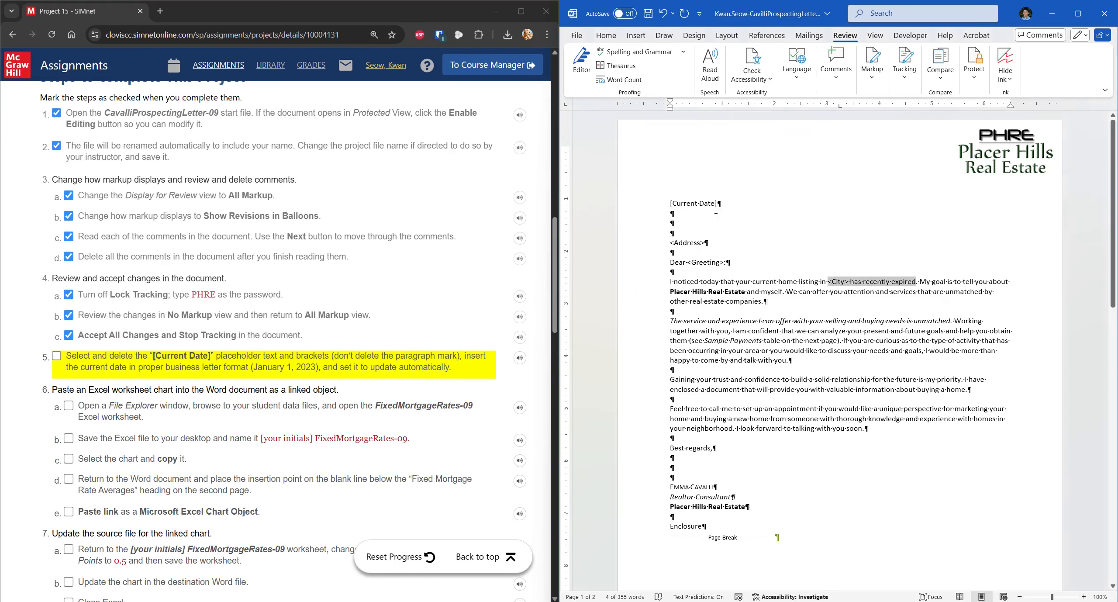
left_click(719, 203)
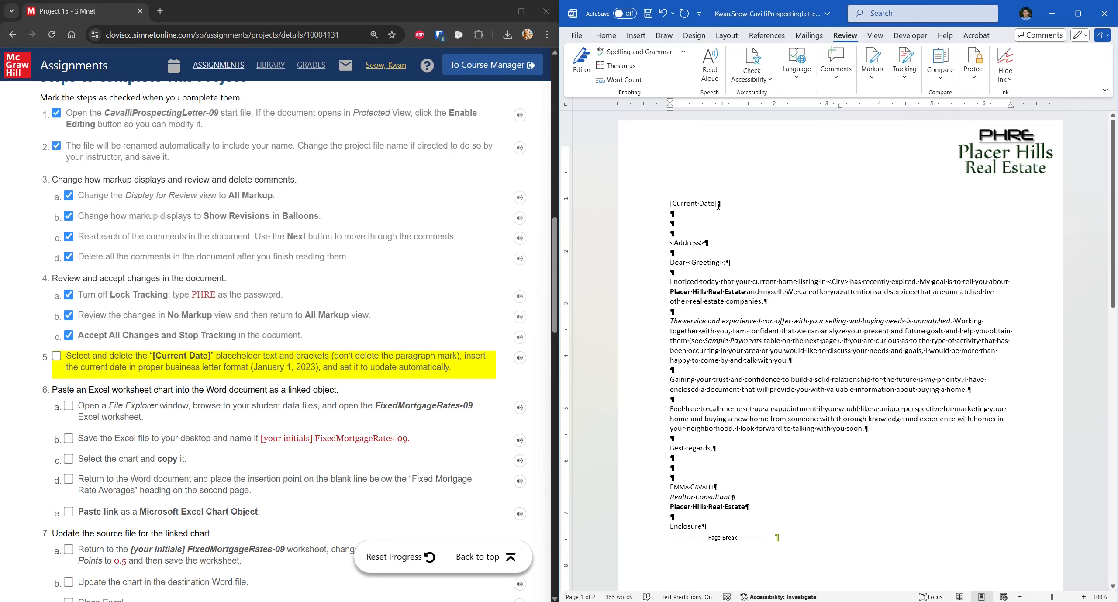
key("BackSpace")
key("BackSpace")
key("BackSpace")
key("BackSpace")
key("BackSpace")
key("BackSpace")
key("BackSpace")
key("BackSpace")
key("BackSpace")
key("BackSpace")
key("BackSpace")
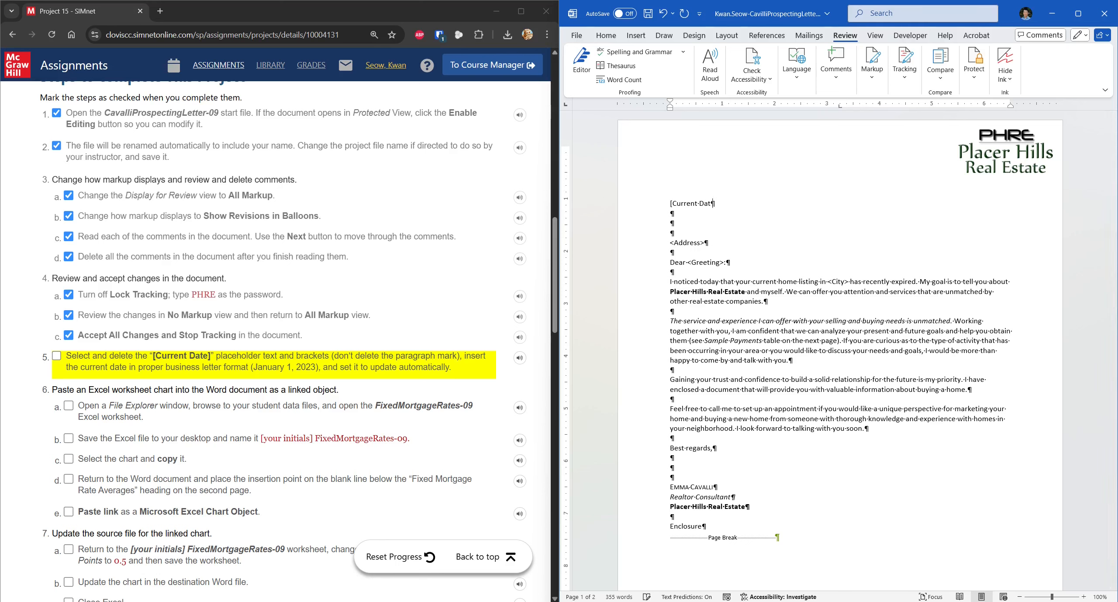
key("BackSpace")
key("BackSpace")
key("BackSpace")
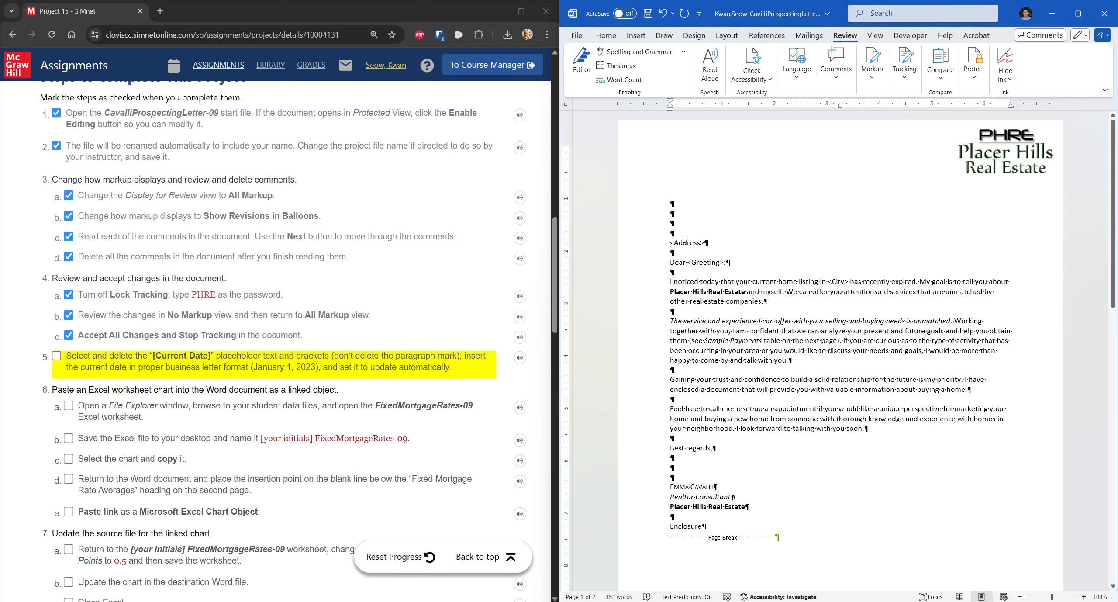
Step: Insert an automatically updating date in the May 3, 2025 format and check off the step
left_click(893, 13)
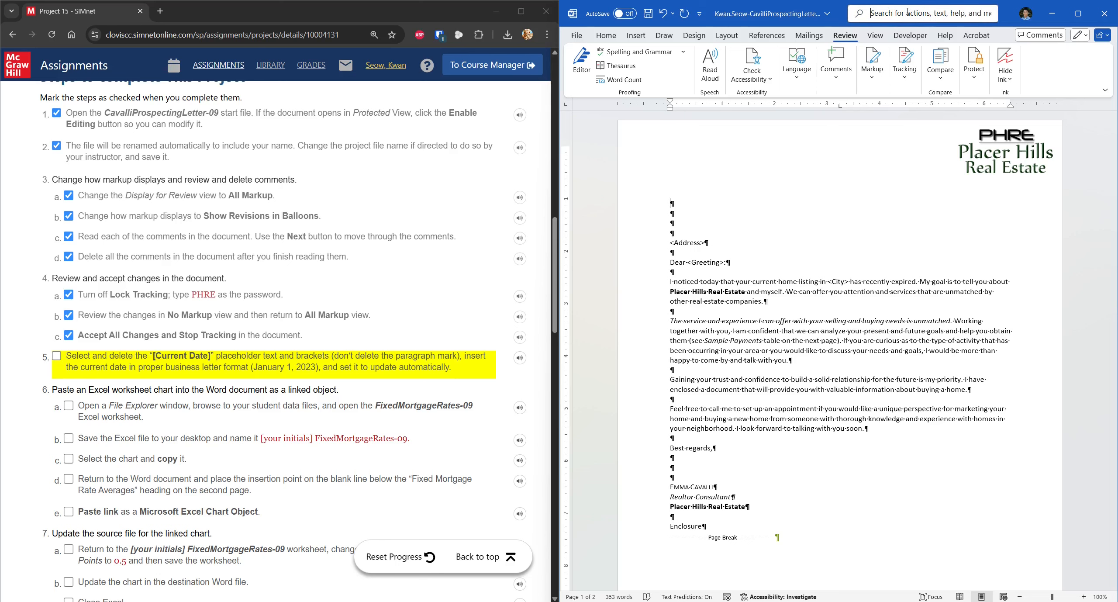
type("DATE")
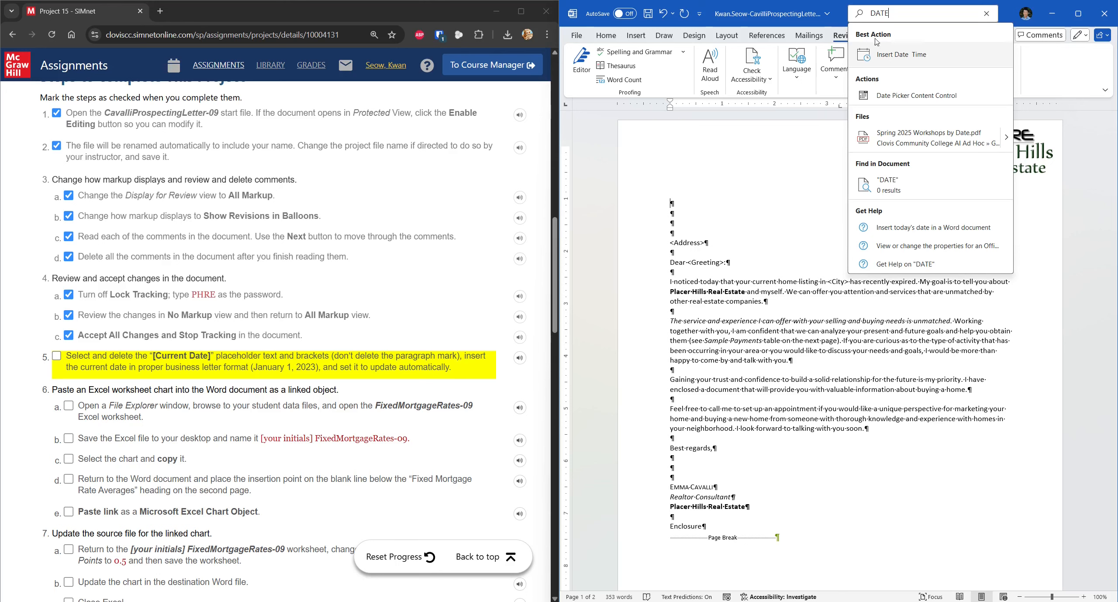
left_click(898, 63)
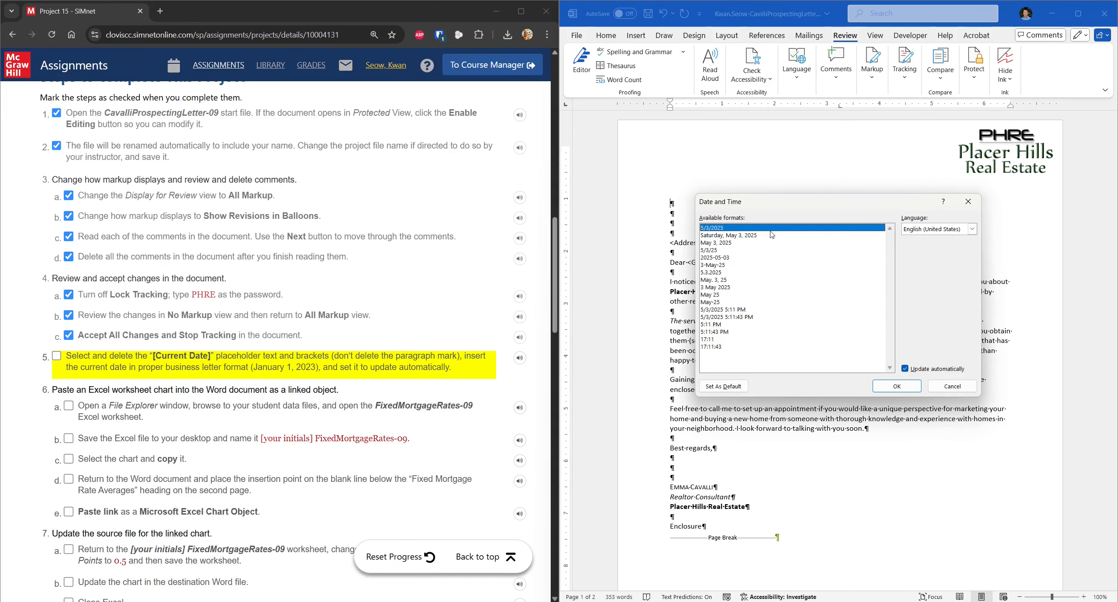
left_click(724, 244)
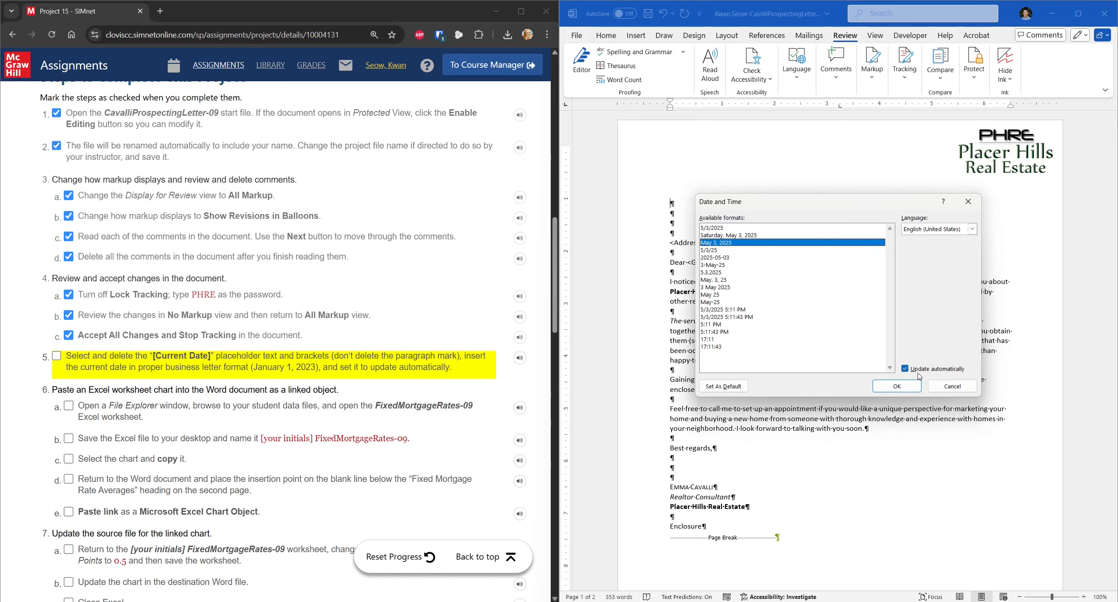
left_click(897, 386)
left_click(75, 361)
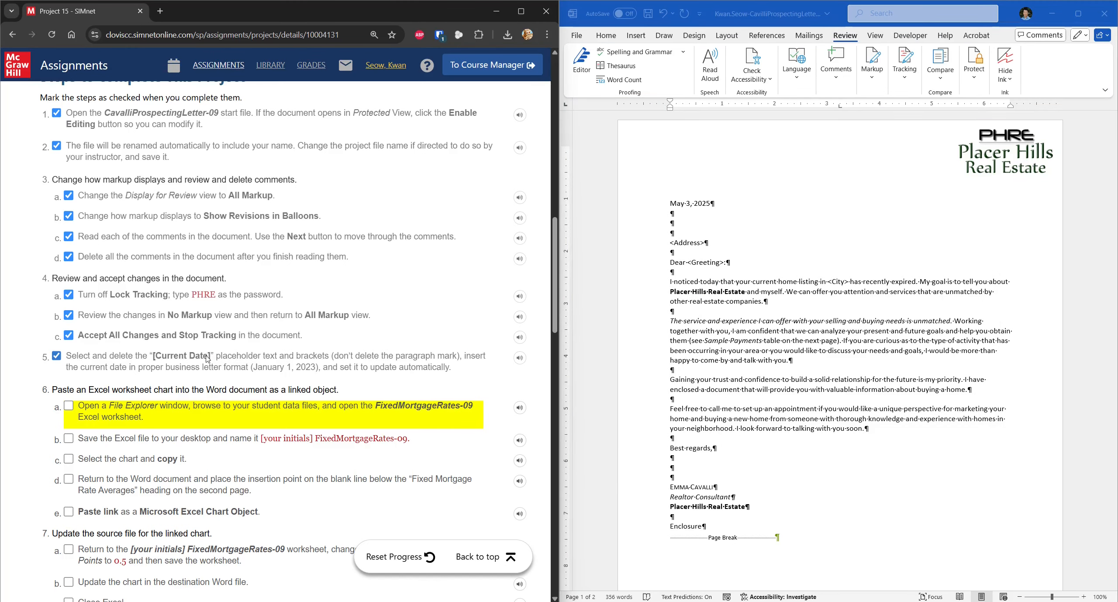
scroll(208, 354, "down", 2)
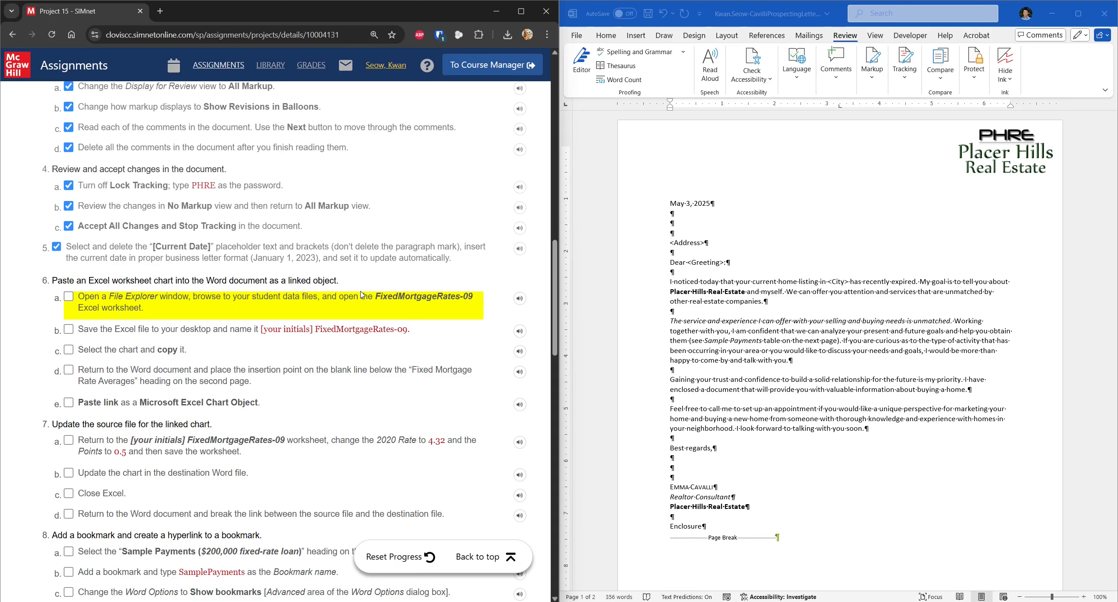
Step: Browse in File Explorer to the WD2021 resources folder's data file subfolder
key("super+e")
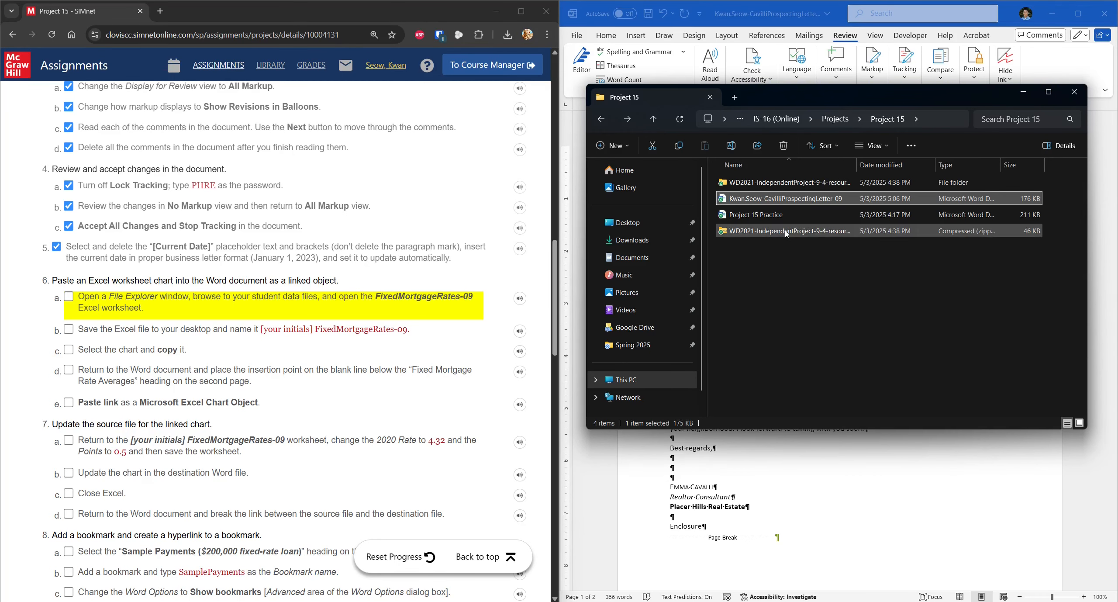
double_click(801, 183)
left_click(801, 187)
double_click(801, 187)
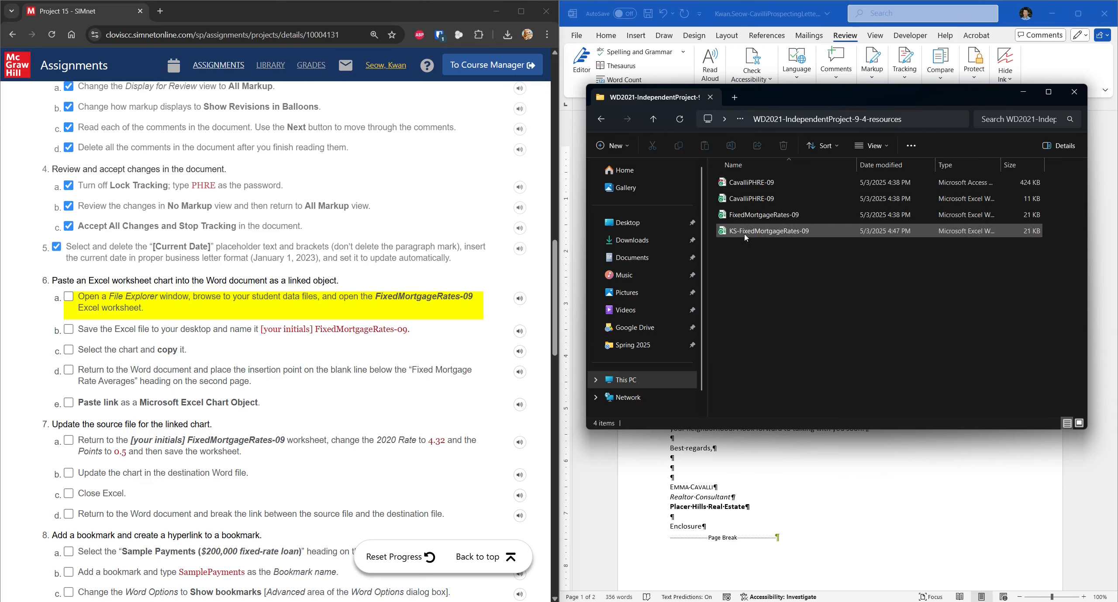
Step: Delete the old KS-FixedMortgageRates-09 copy and open FixedMortgageRates-09 in Excel
left_click(793, 234)
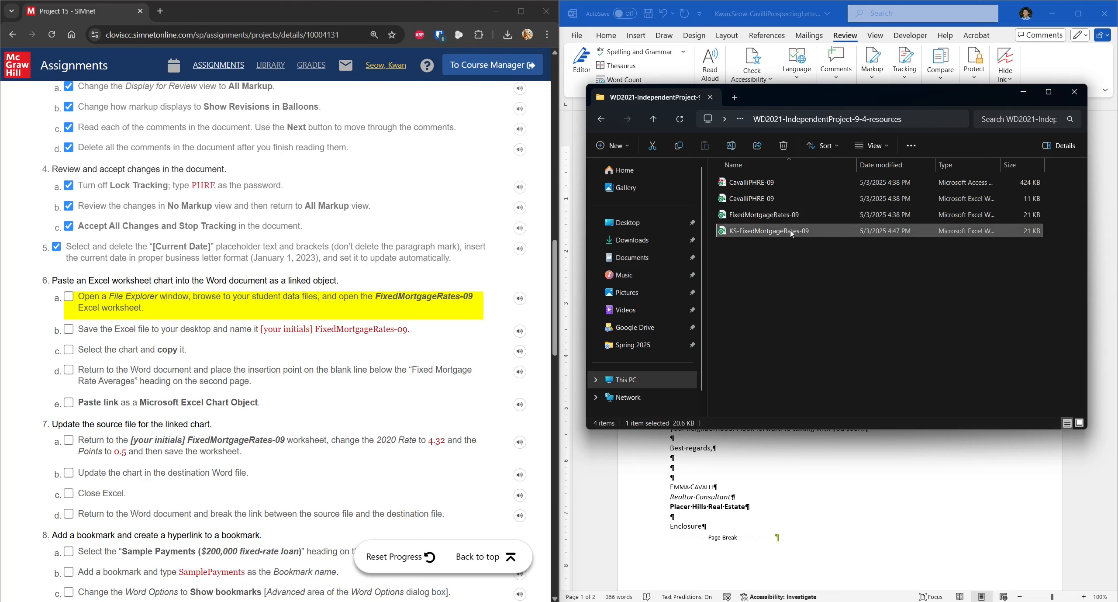
key("Delete")
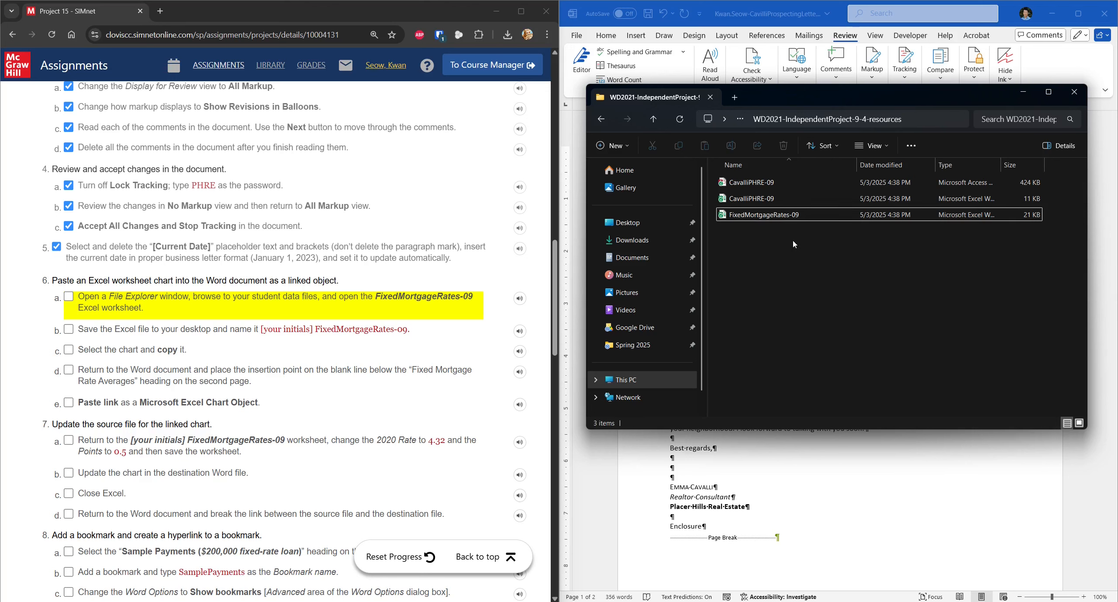
double_click(755, 215)
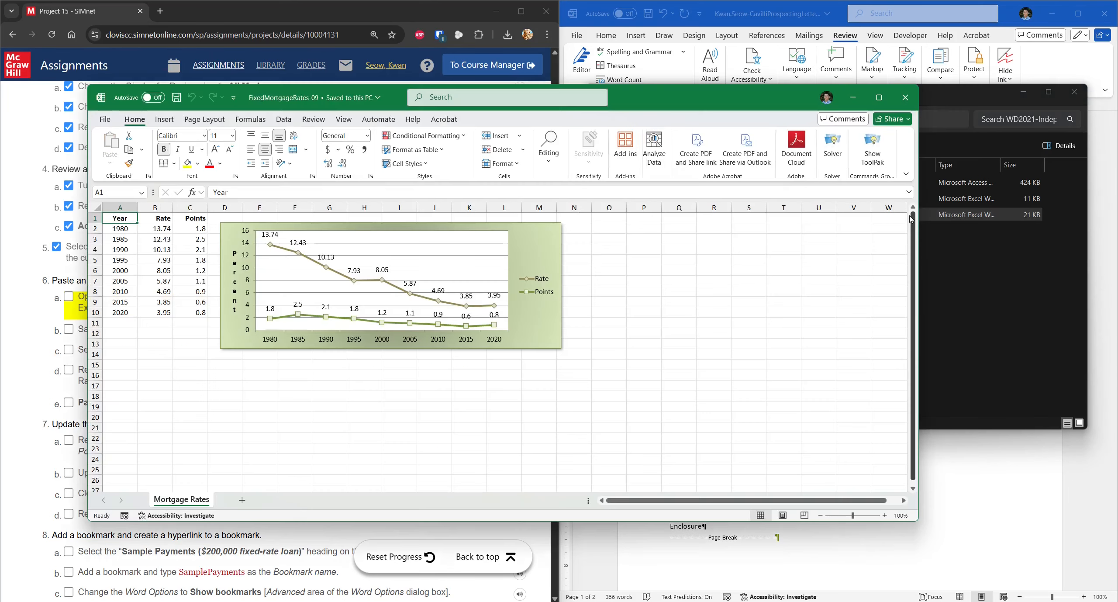
Step: Snap Excel to the right half and save the workbook as KS-FixedMortgageRates-09
left_click_drag(751, 109, 1114, 223)
left_click(320, 296)
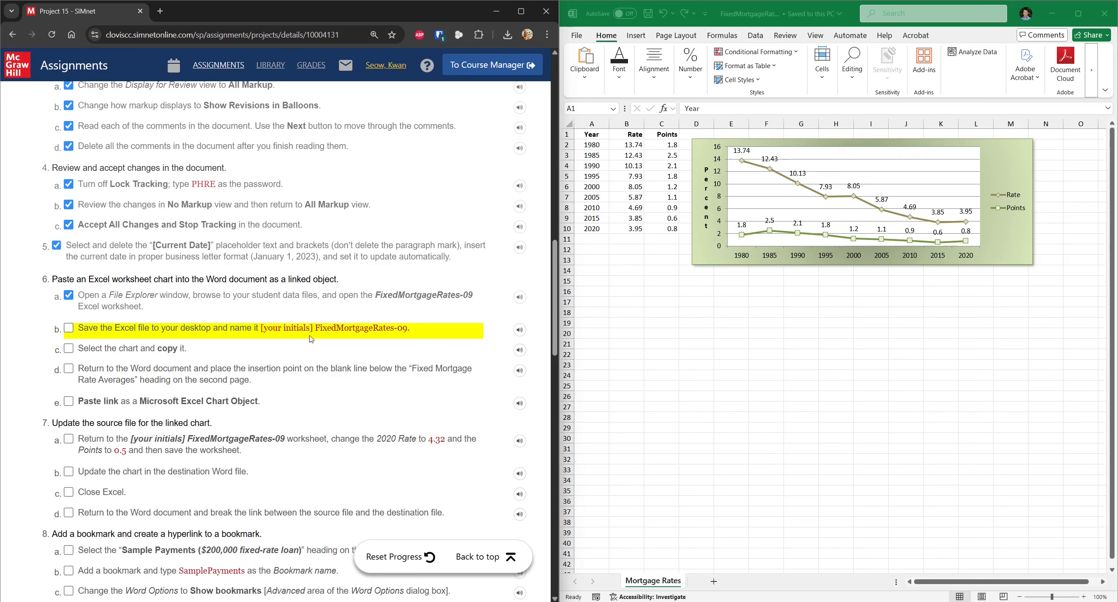
left_click(580, 50)
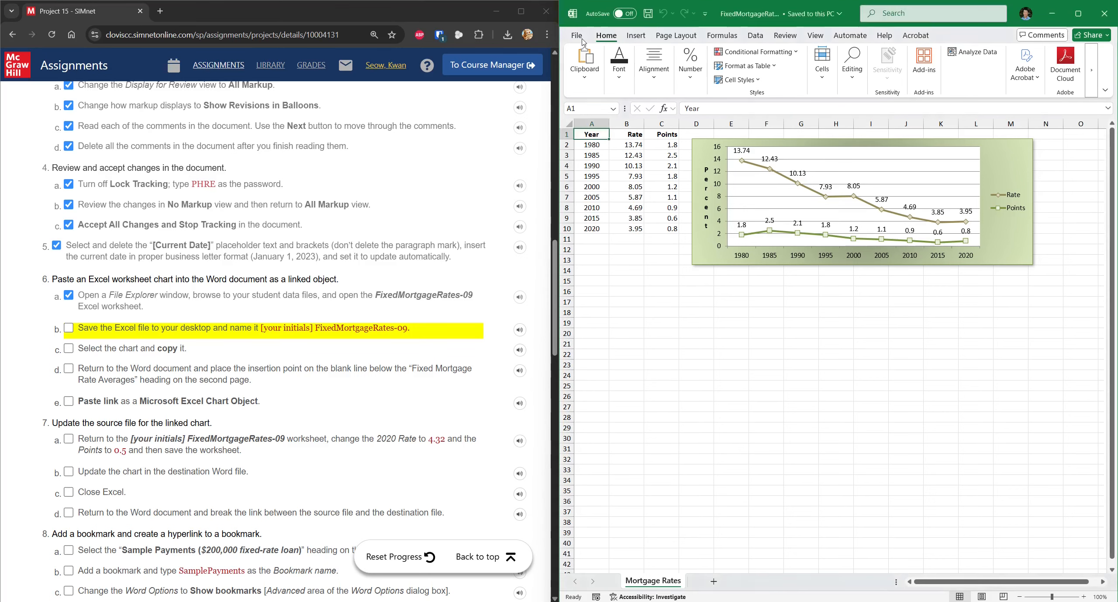
left_click(577, 35)
left_click(614, 182)
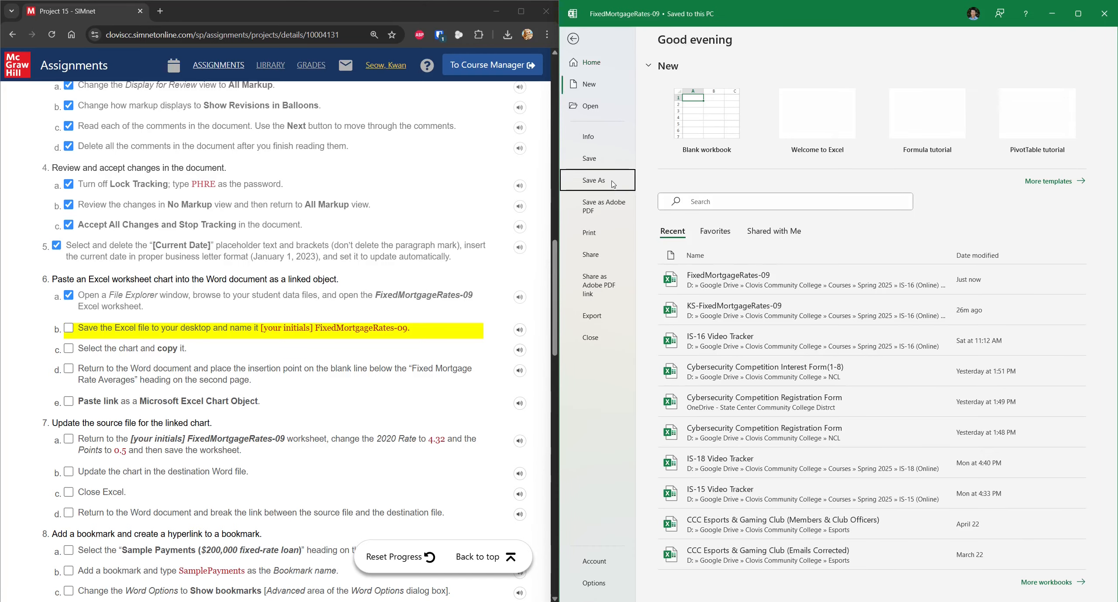
left_click(833, 83)
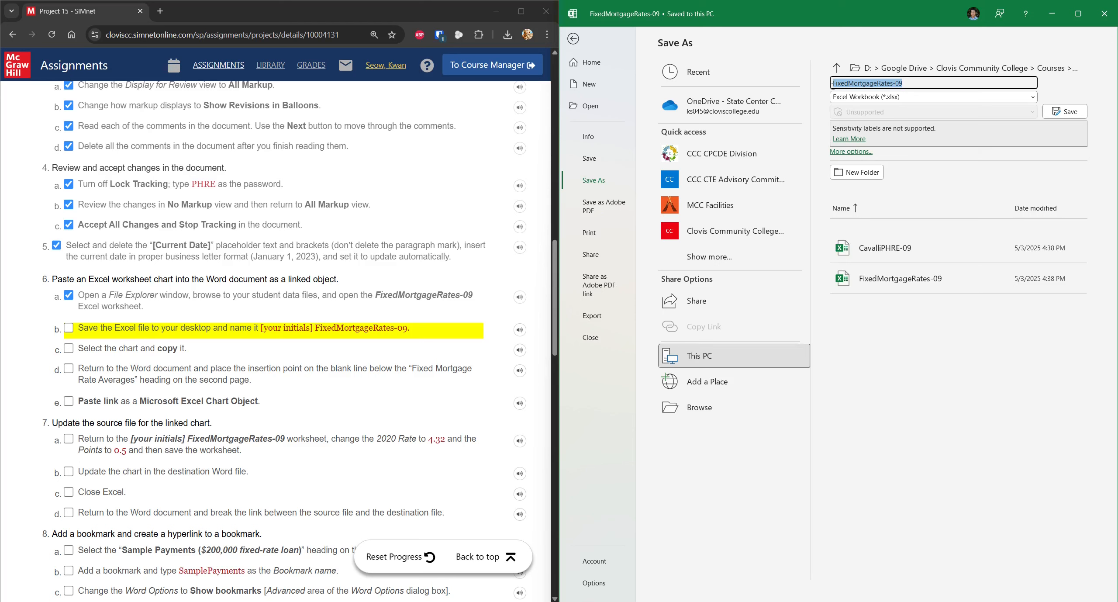
left_click(833, 84)
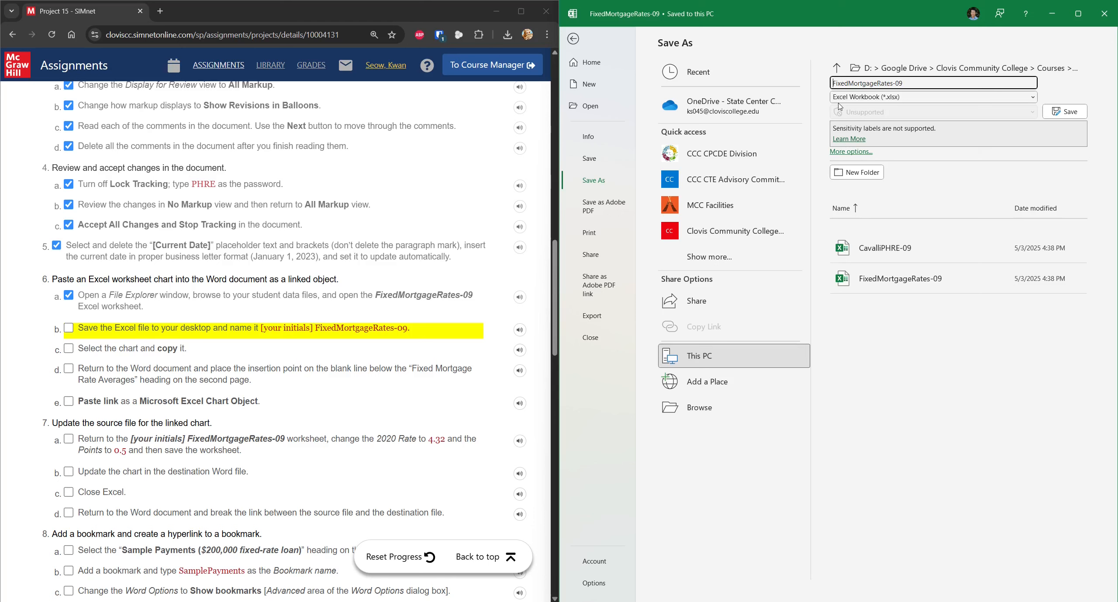
type("KS-")
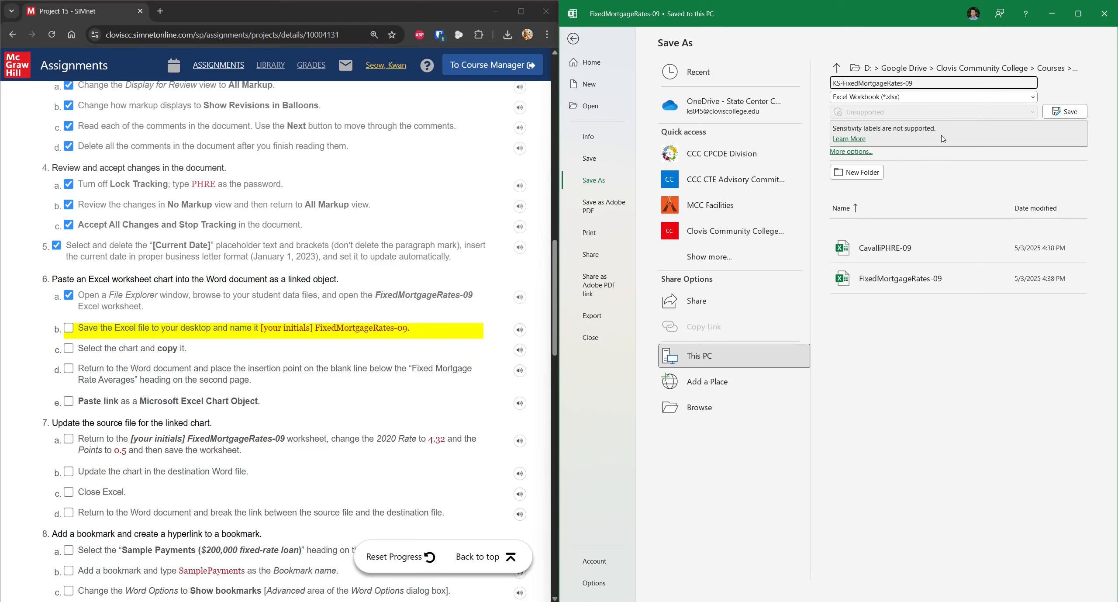
left_click(1065, 112)
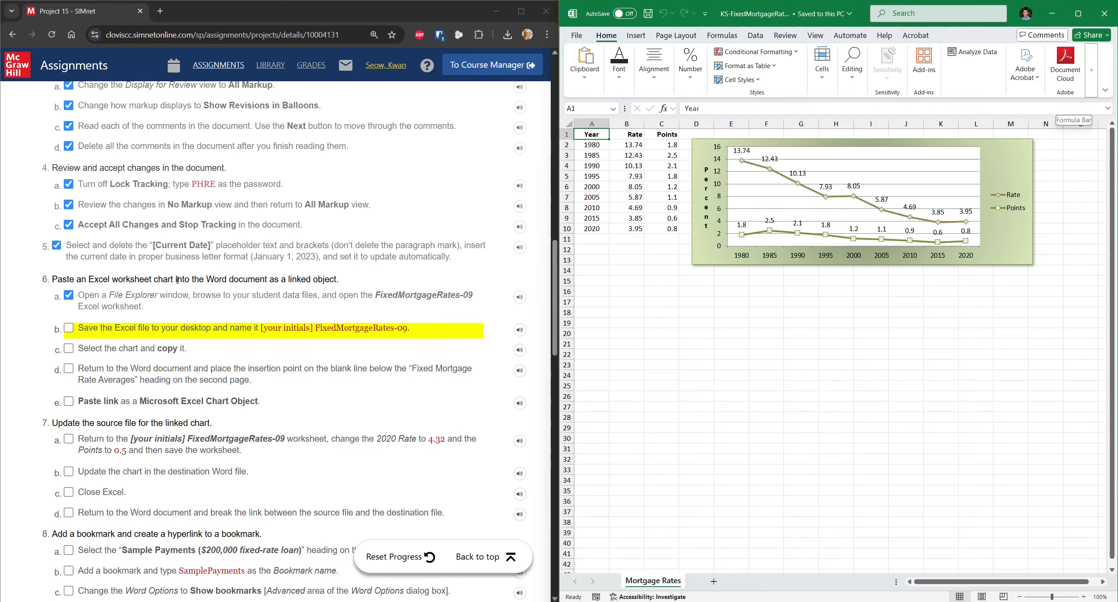
Step: Copy the FixedMortgageRates-09 rates chart, then minimize Excel so the Word letter is in front
left_click(136, 329)
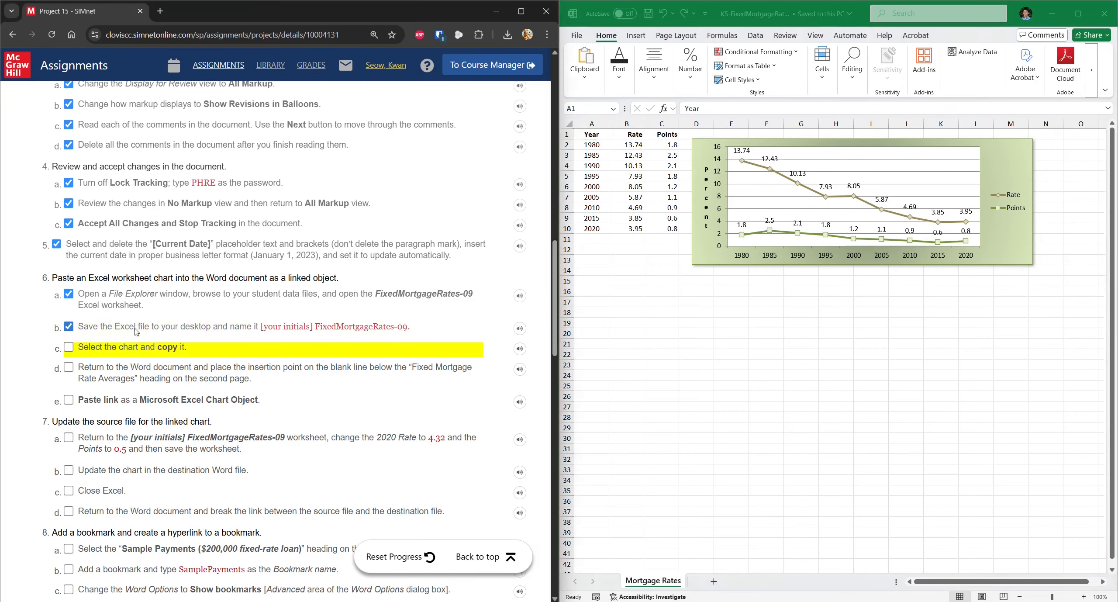
left_click(1004, 159)
left_click(1011, 154)
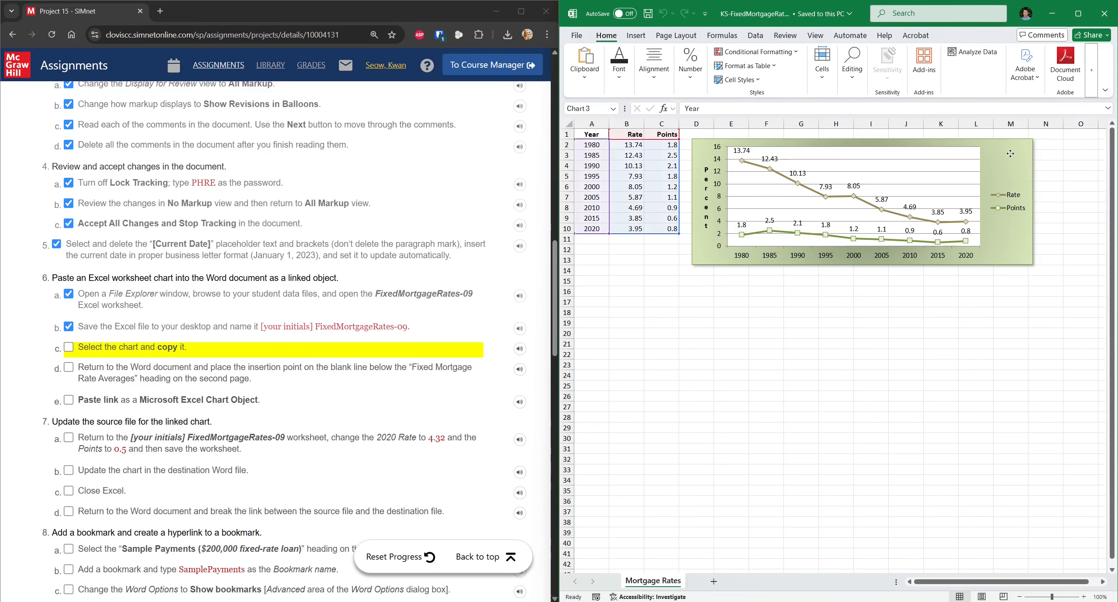
right_click(1008, 156)
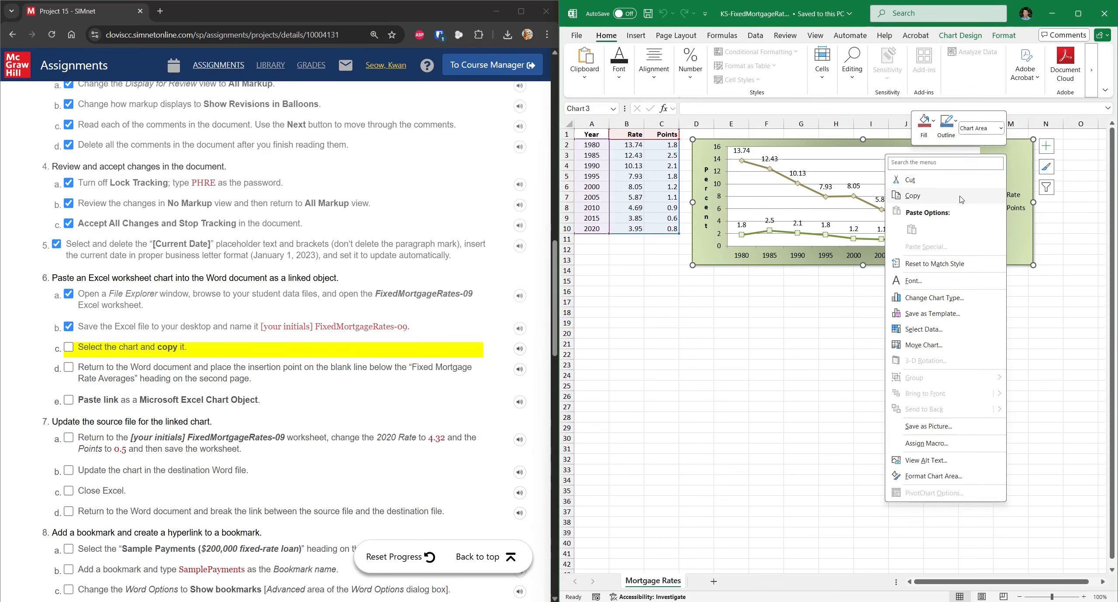
left_click(983, 197)
left_click(1053, 14)
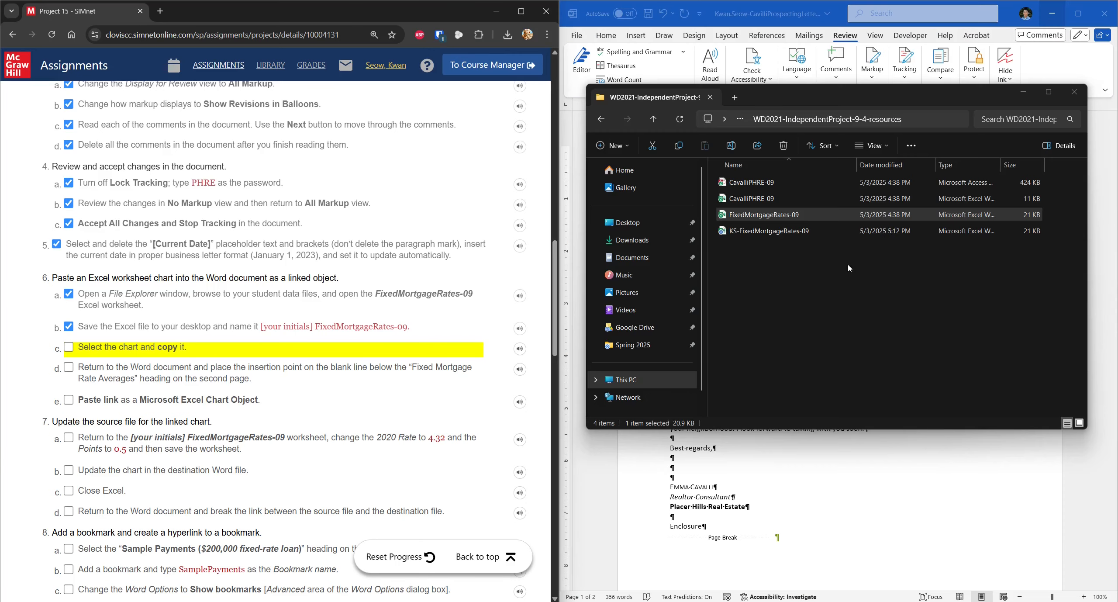
left_click(864, 474)
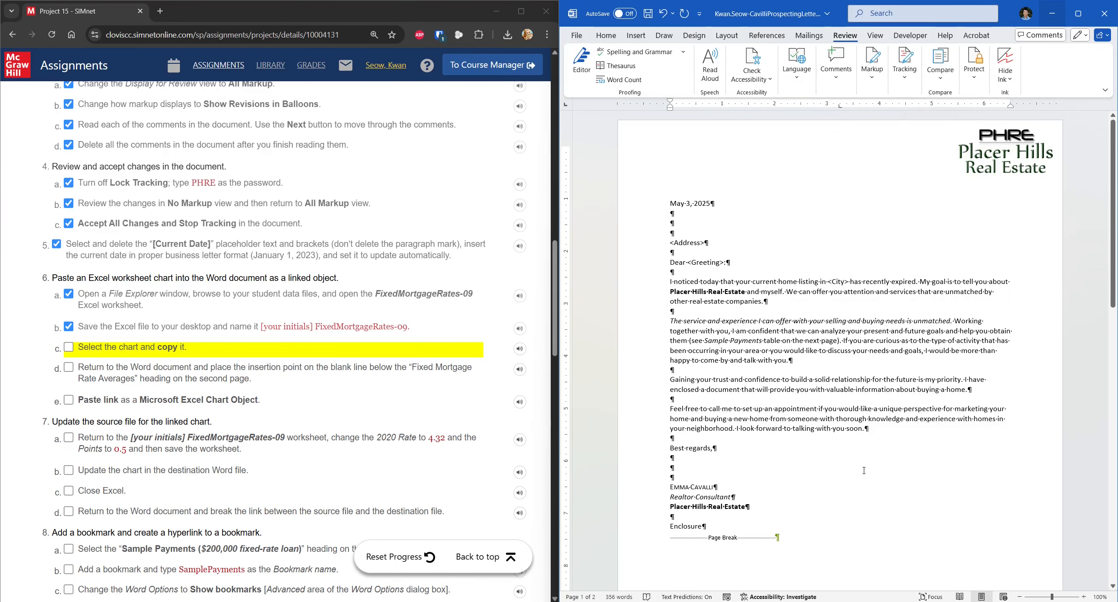
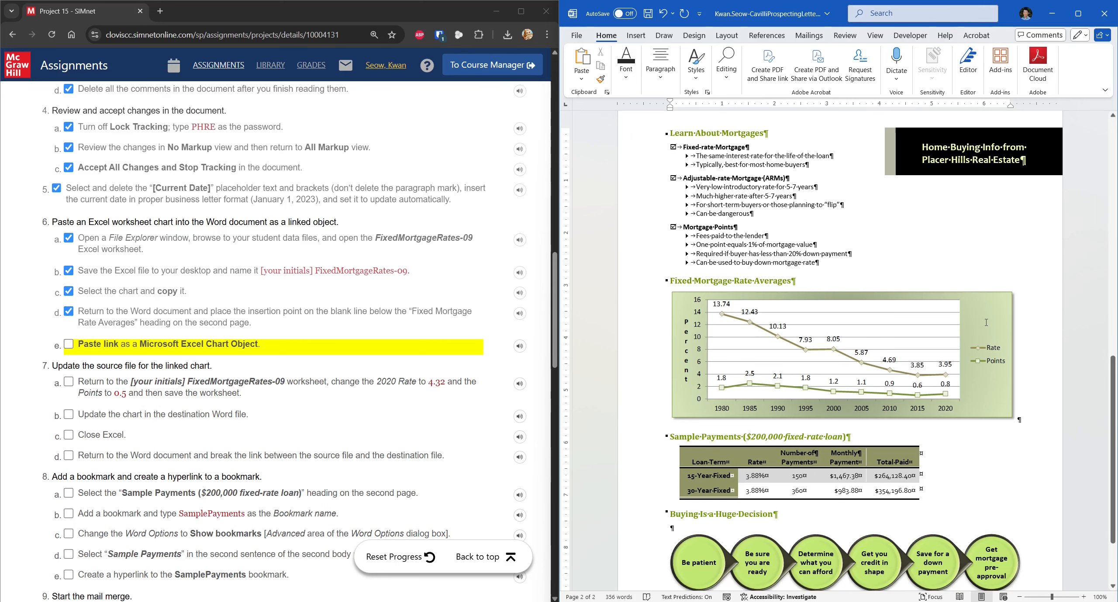
Step: In Excel, enter 4.32 as the 2020 Rate in B10 and 0.5 as the 2020 Points in C10
left_click(145, 345)
scroll(123, 346, "down", 2)
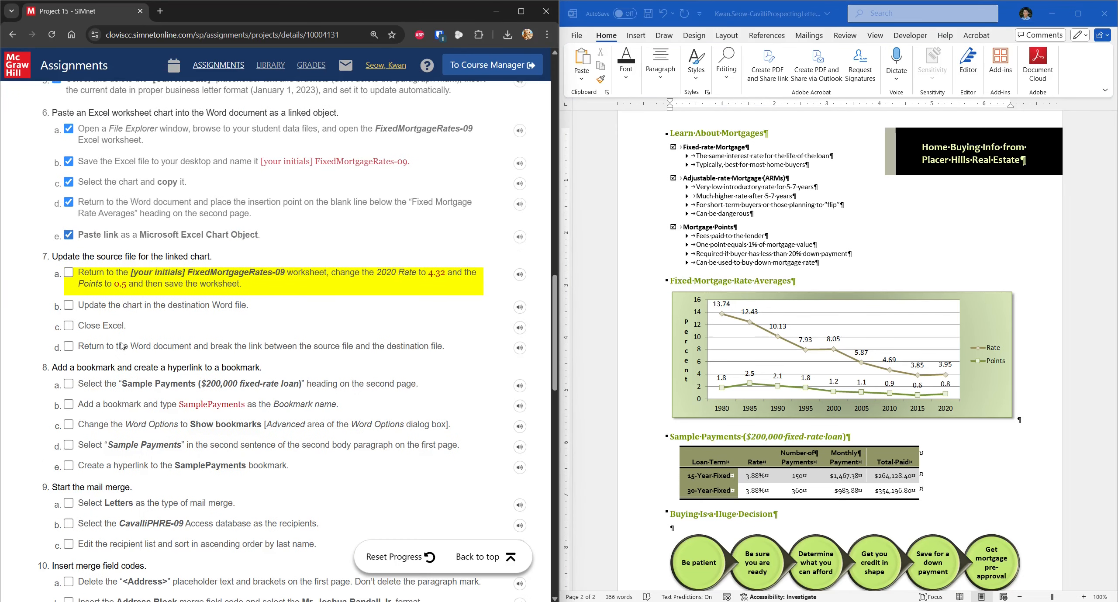
key("alt+Tab")
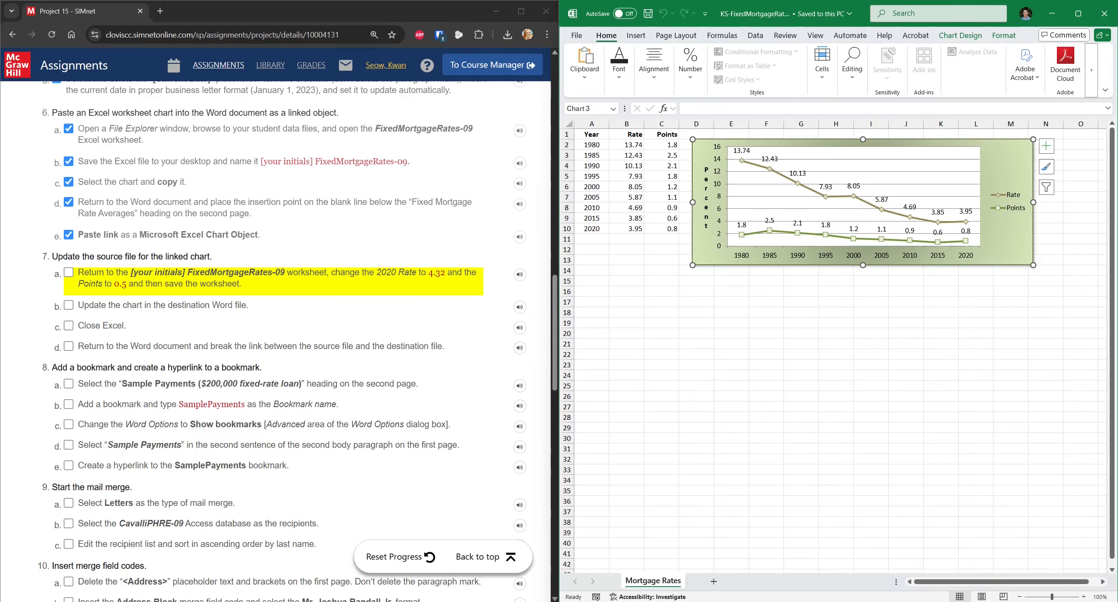
left_click(638, 229)
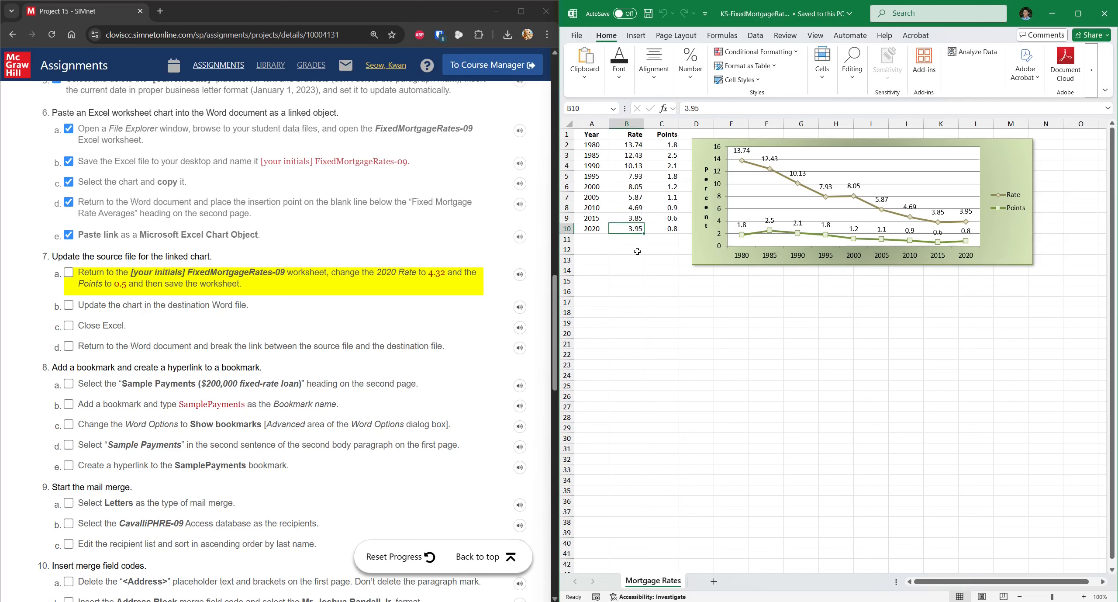
key("BackSpace")
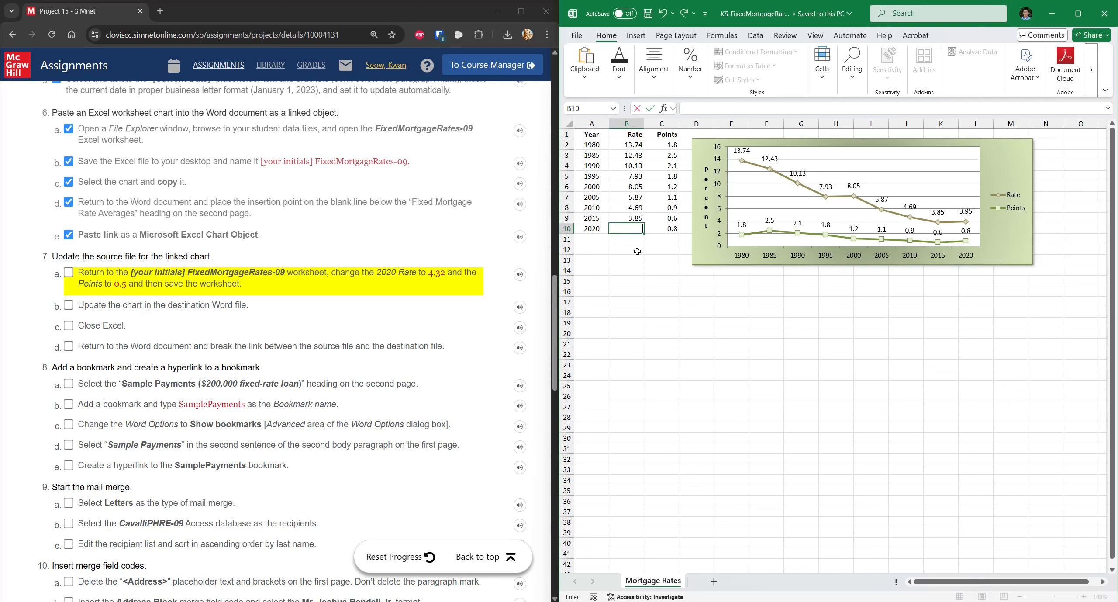
type("4.32")
key("Tab")
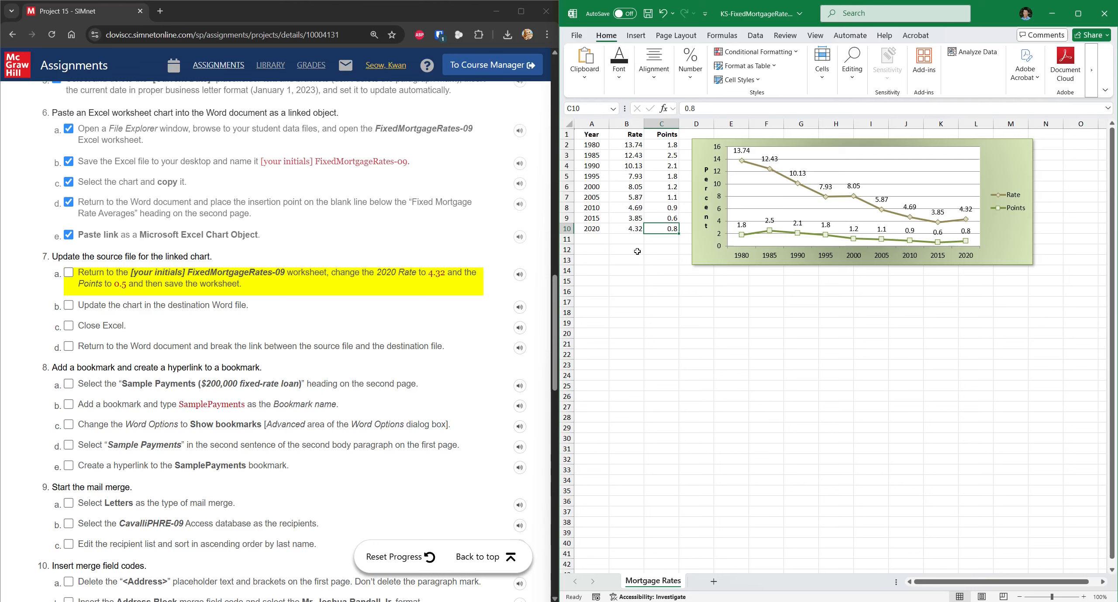
type(".5")
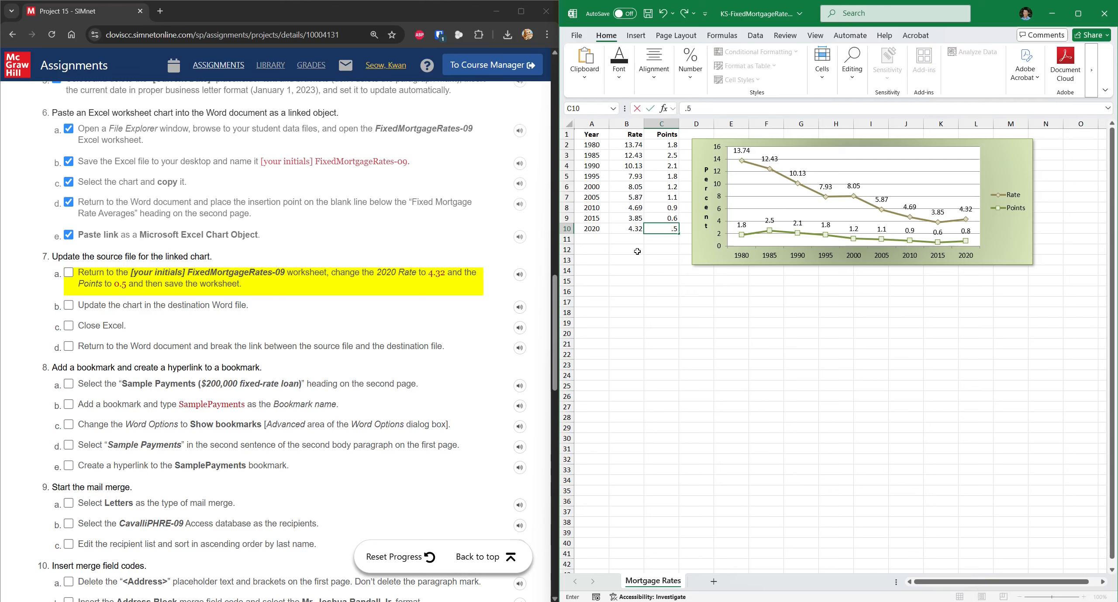
key("Tab")
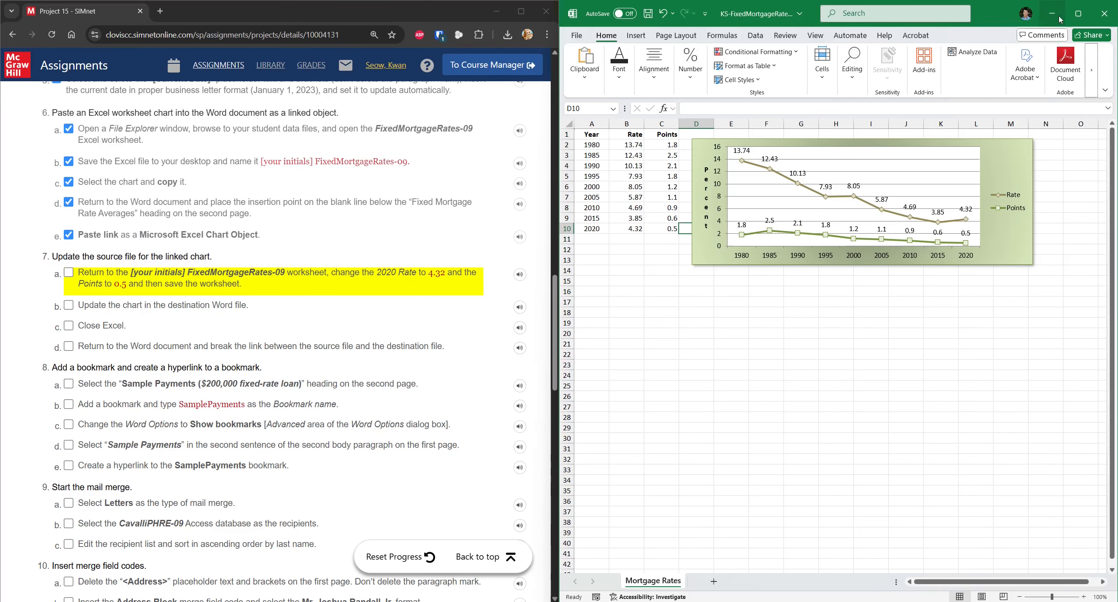
left_click(1060, 19)
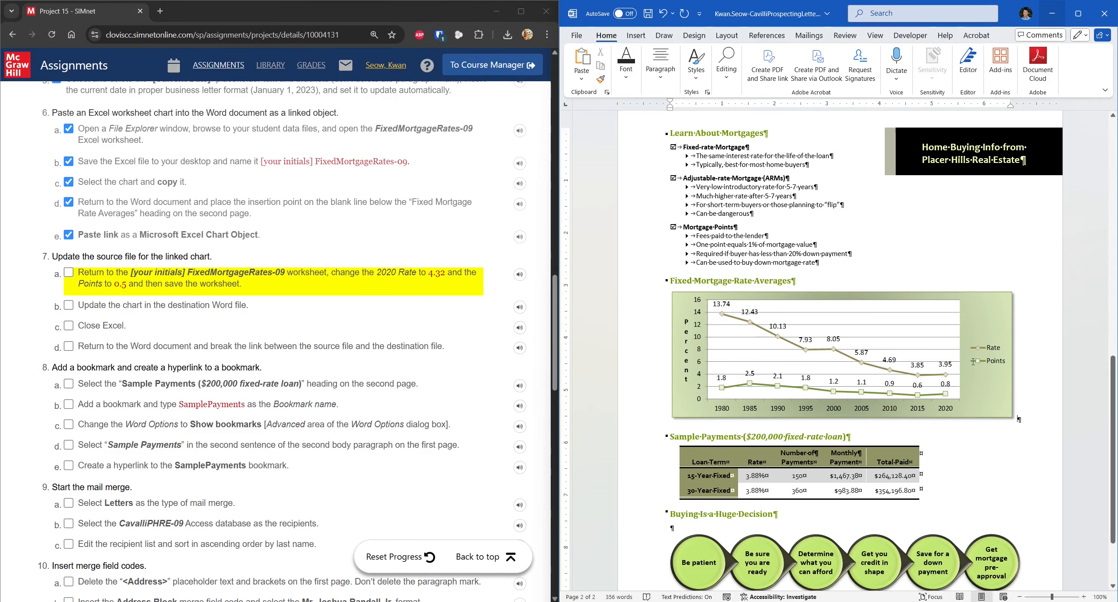
Step: Update the linked chart in the letter so it reflects the 2020 values 4.32 and 0.5
left_click(986, 324)
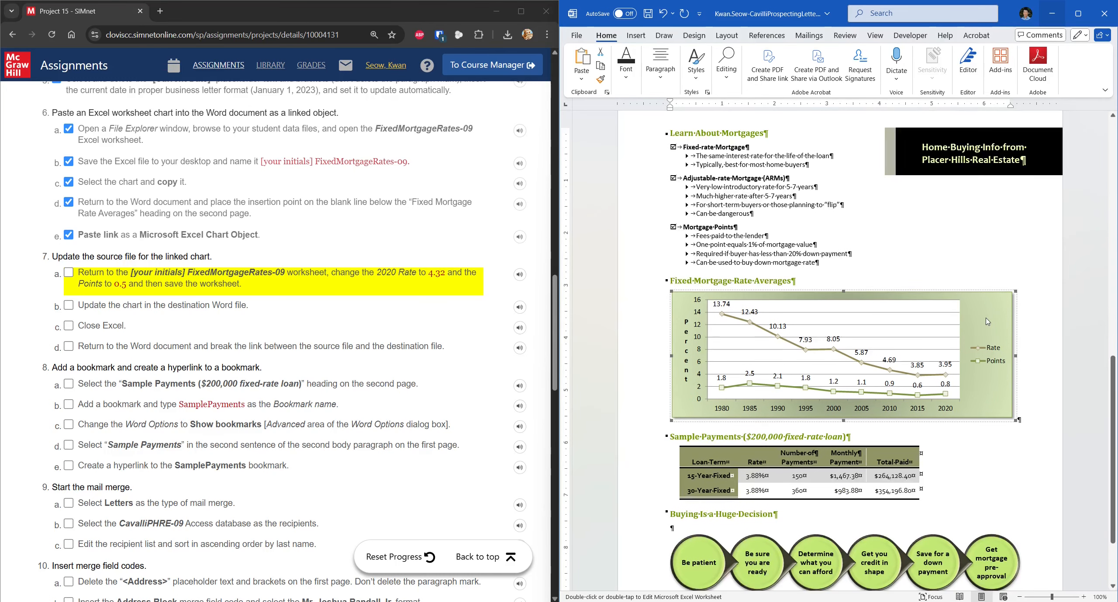
scroll(988, 322, "down", 1)
right_click(986, 266)
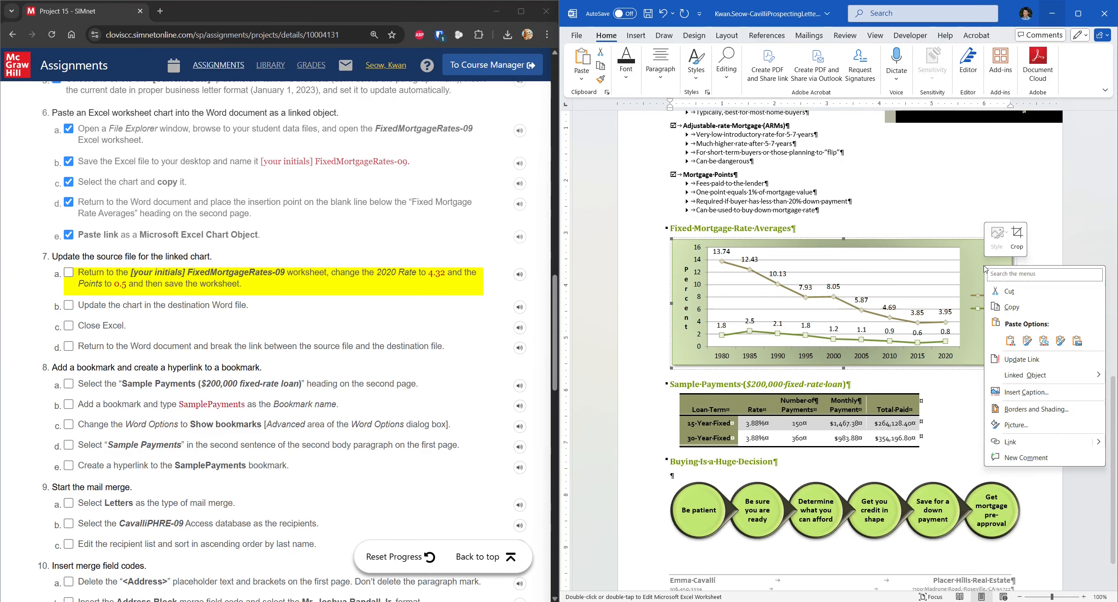
left_click(1022, 359)
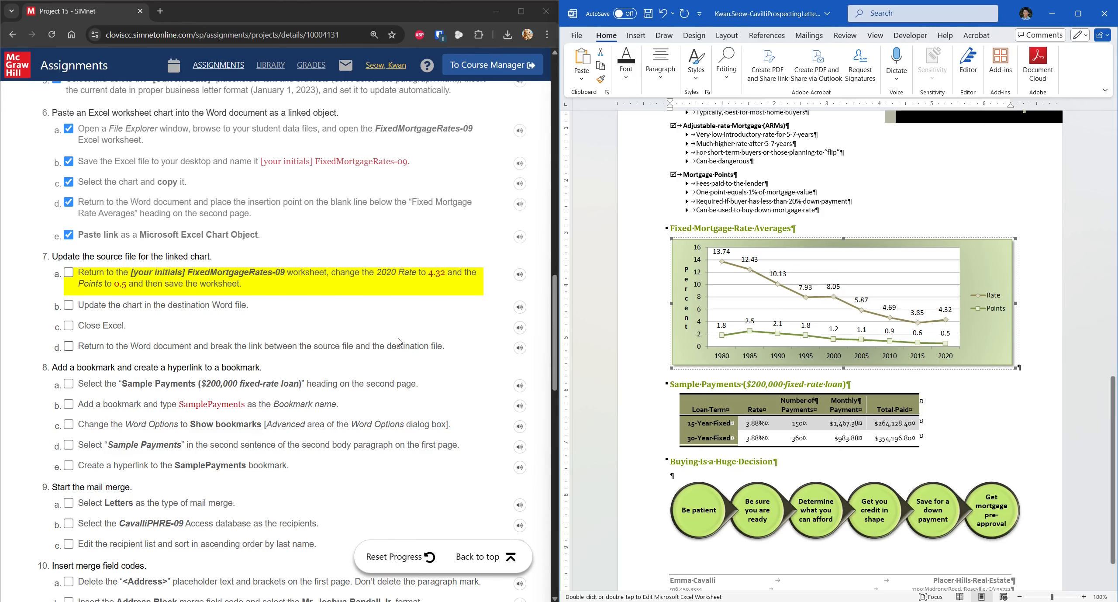
left_click(165, 274)
left_click(105, 305)
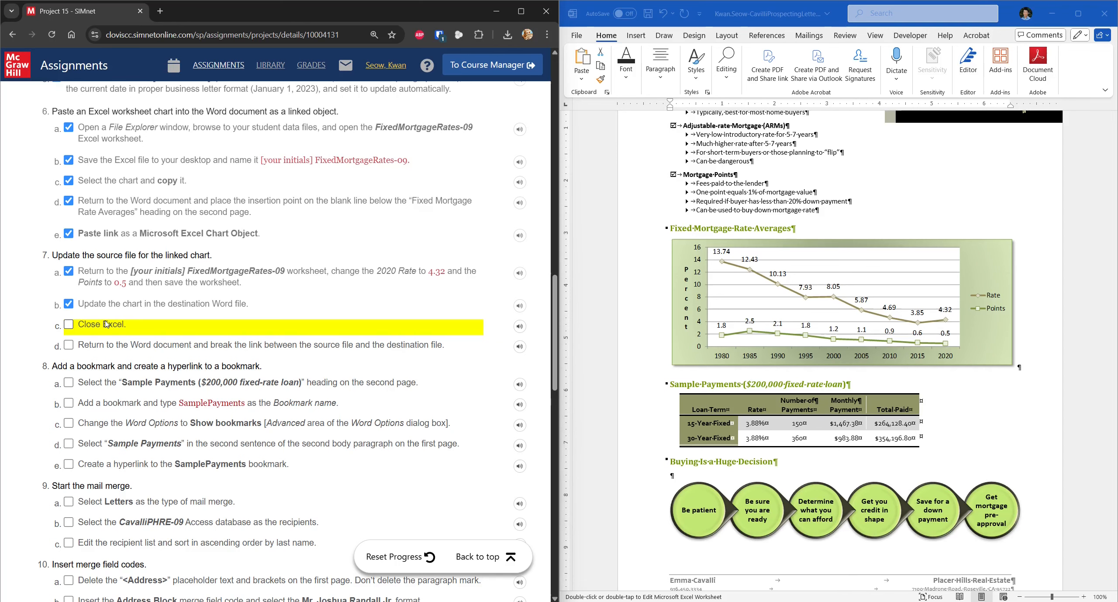
Step: Close Excel without saving the mortgage rates workbook
left_click(730, 601)
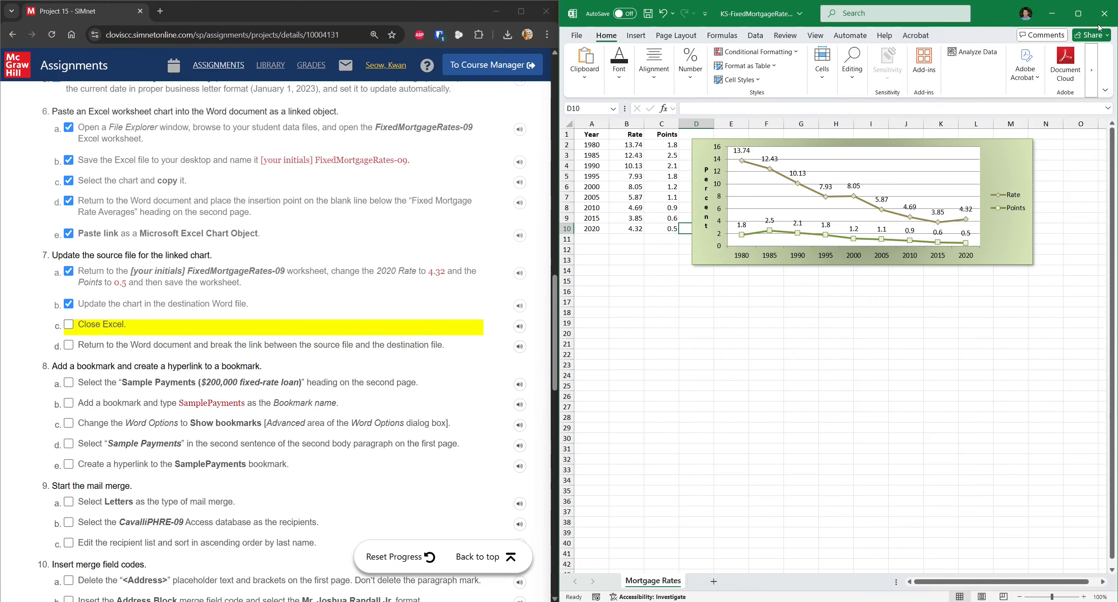
left_click(1104, 14)
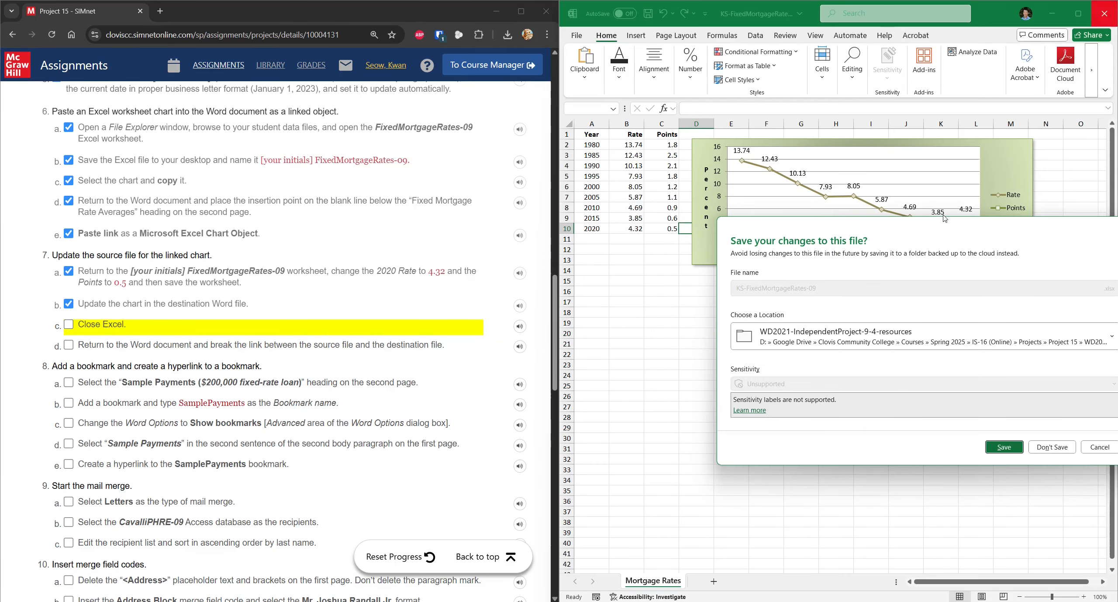
left_click(1048, 447)
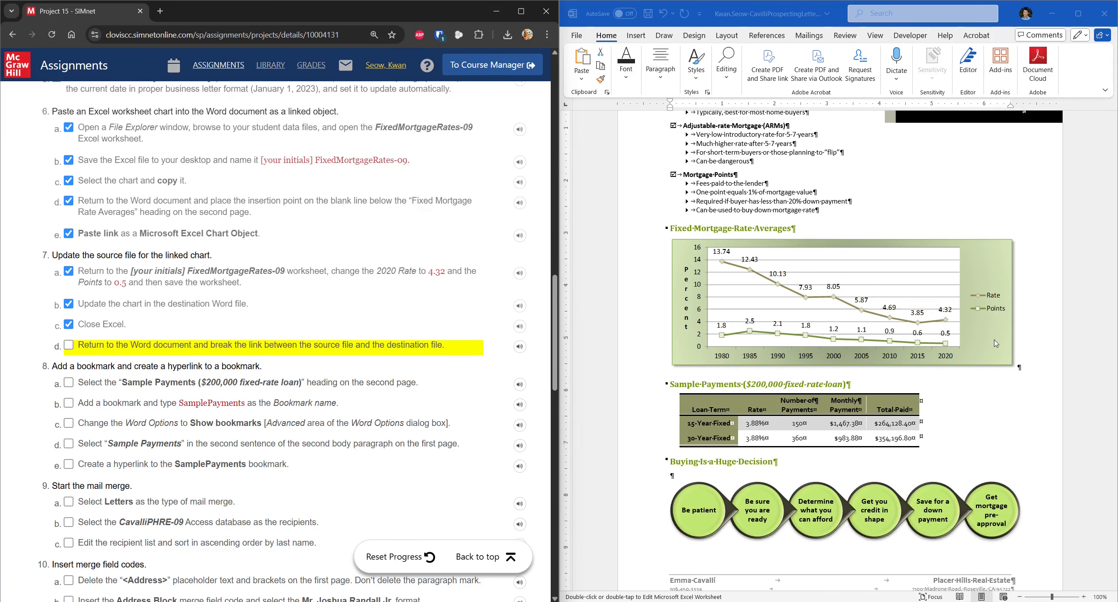
Step: Break the chart's link to its Excel source through the Links dialog, leaving a static chart
left_click(983, 344)
right_click(984, 344)
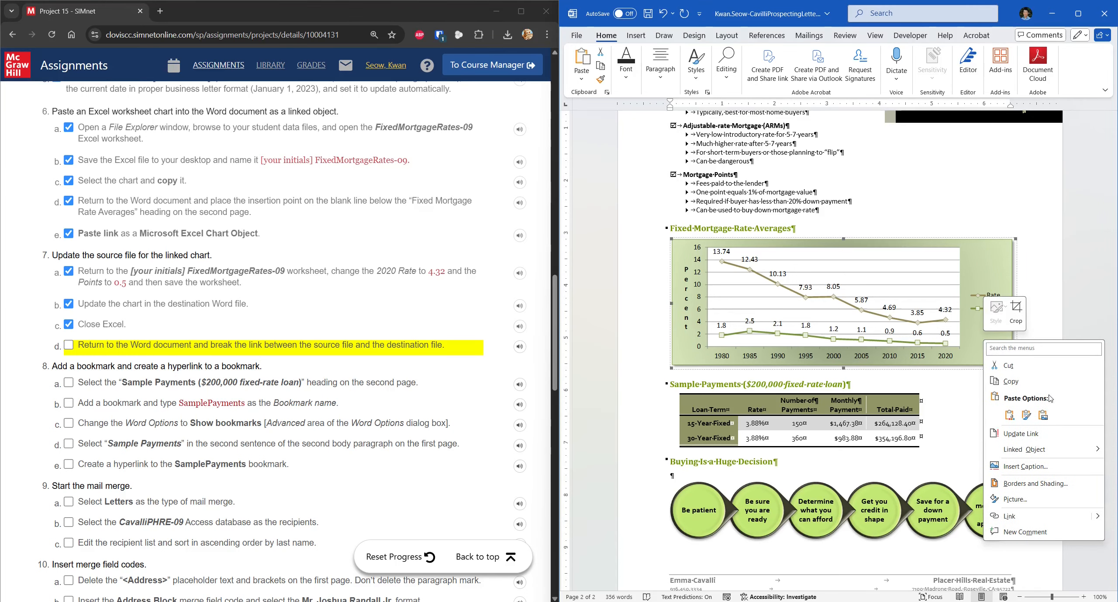
mouse_move(1051, 454)
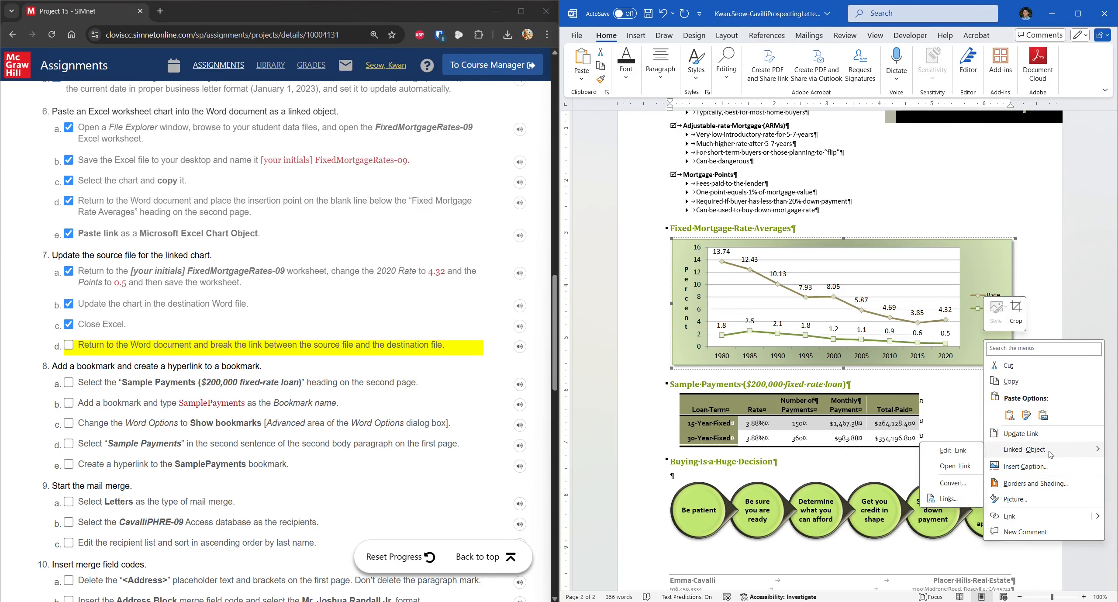
left_click(949, 499)
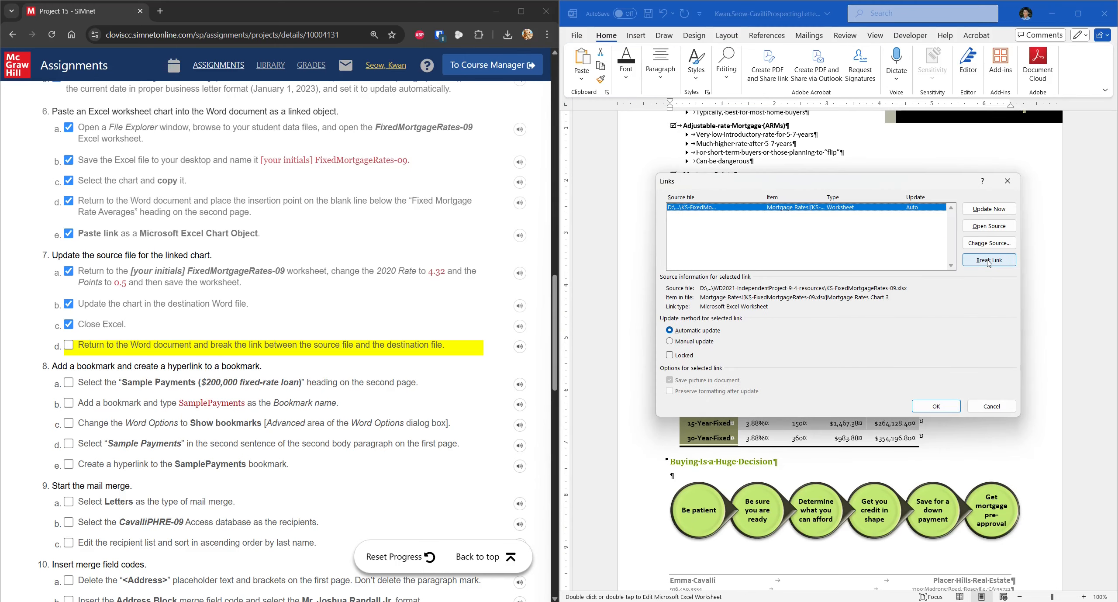
left_click(989, 261)
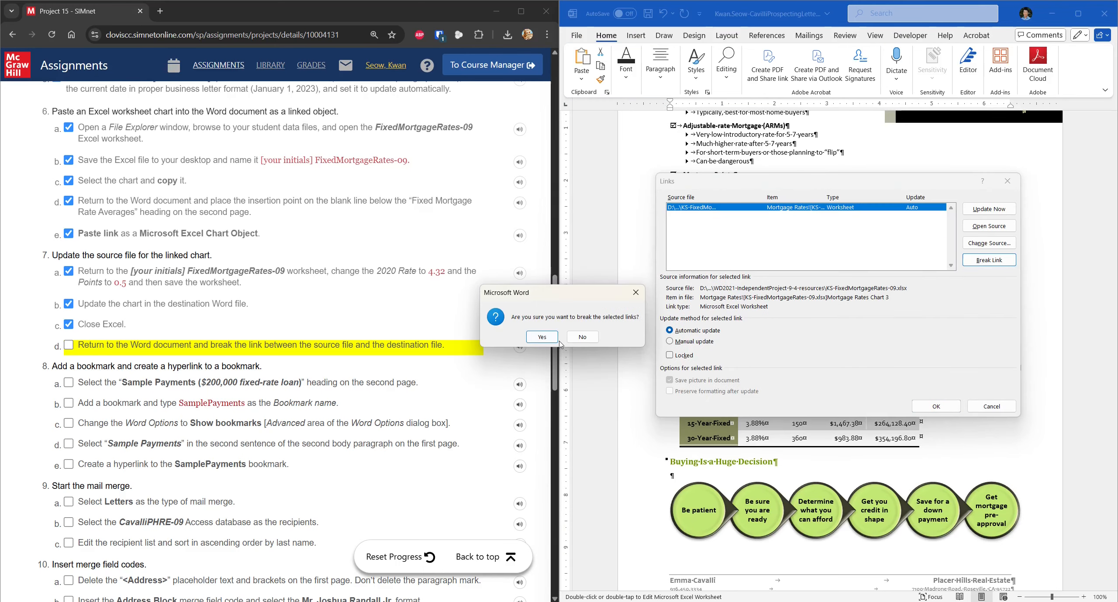
left_click(542, 337)
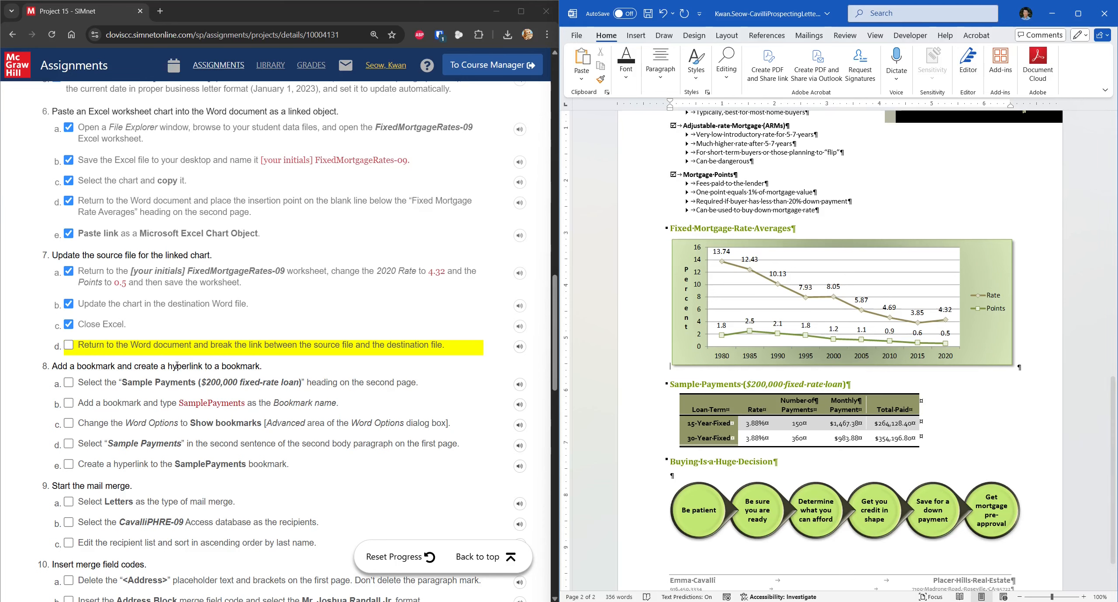
left_click(68, 346)
scroll(230, 330, "down", 2)
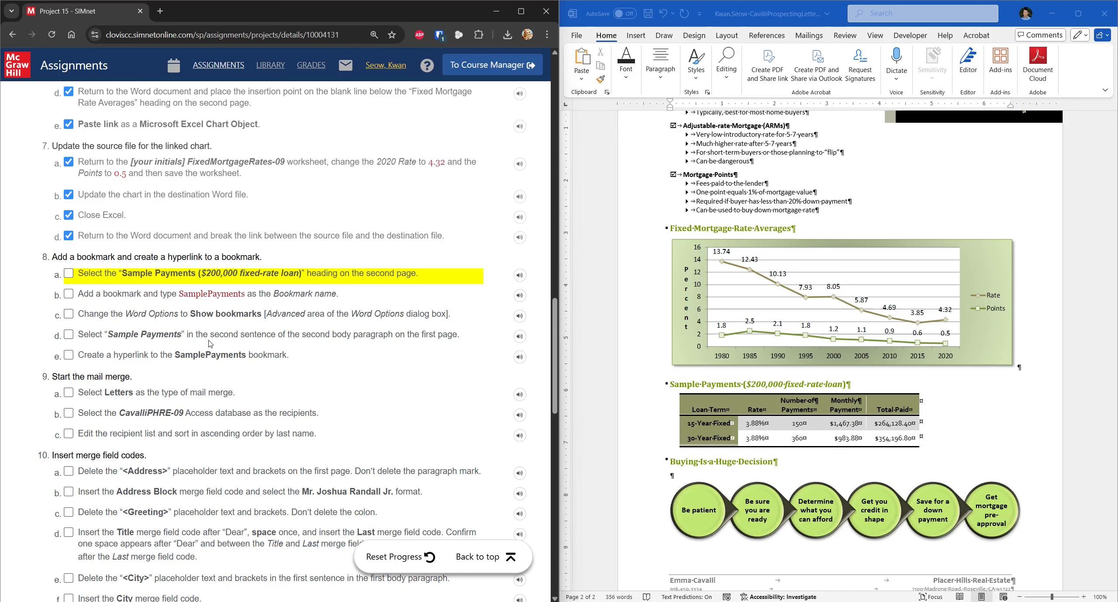
Step: Select the Sample Payments ($200,000 fixed-rate loan) heading and bookmark it as SamplePayments
left_click(687, 384)
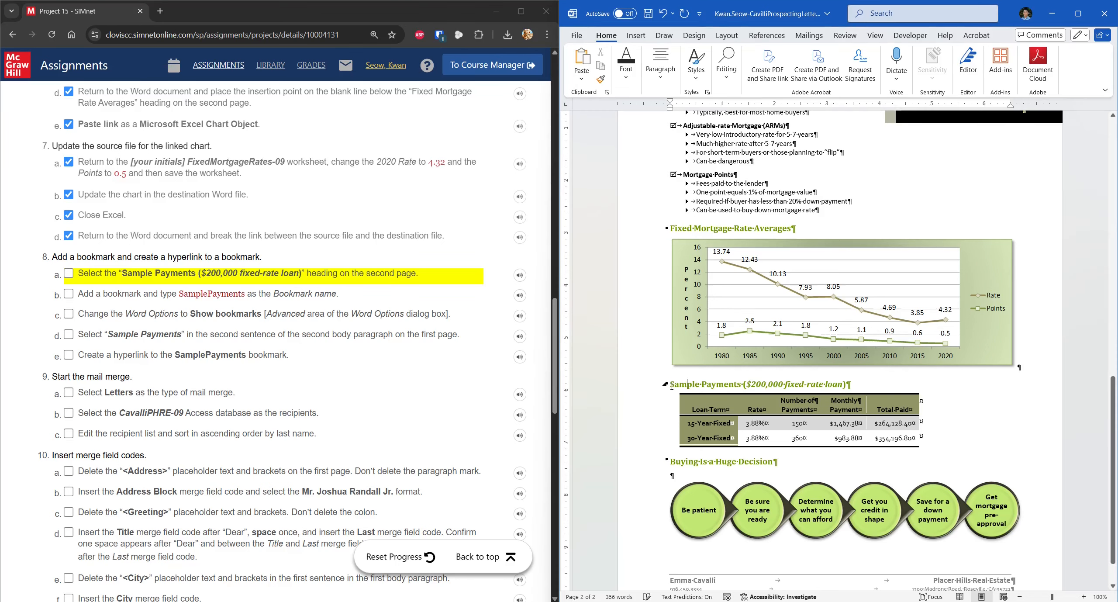
left_click_drag(687, 384, 848, 390)
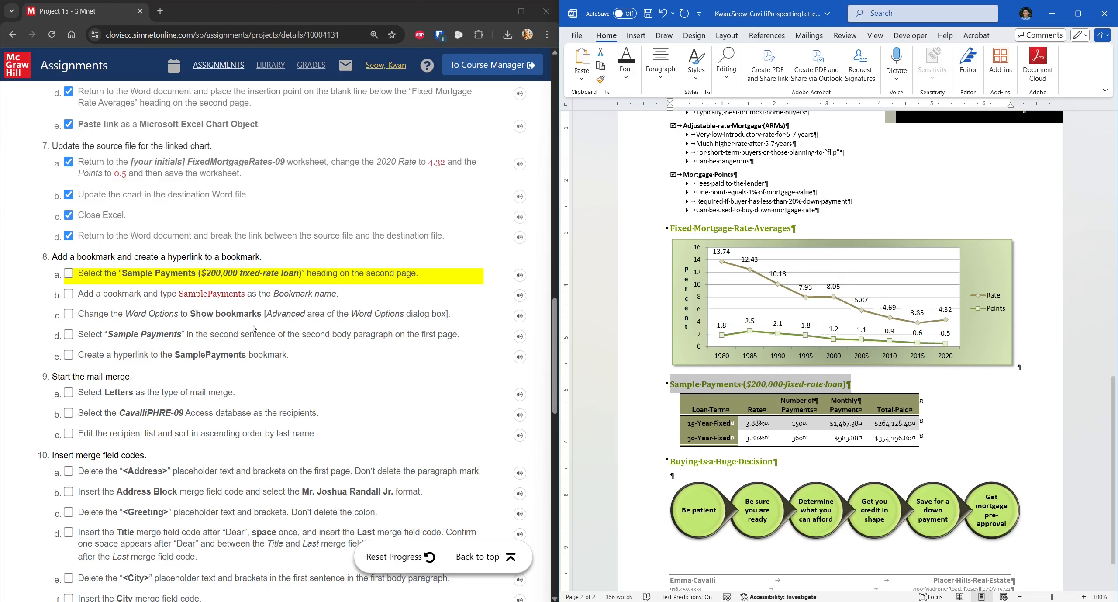
left_click(72, 275)
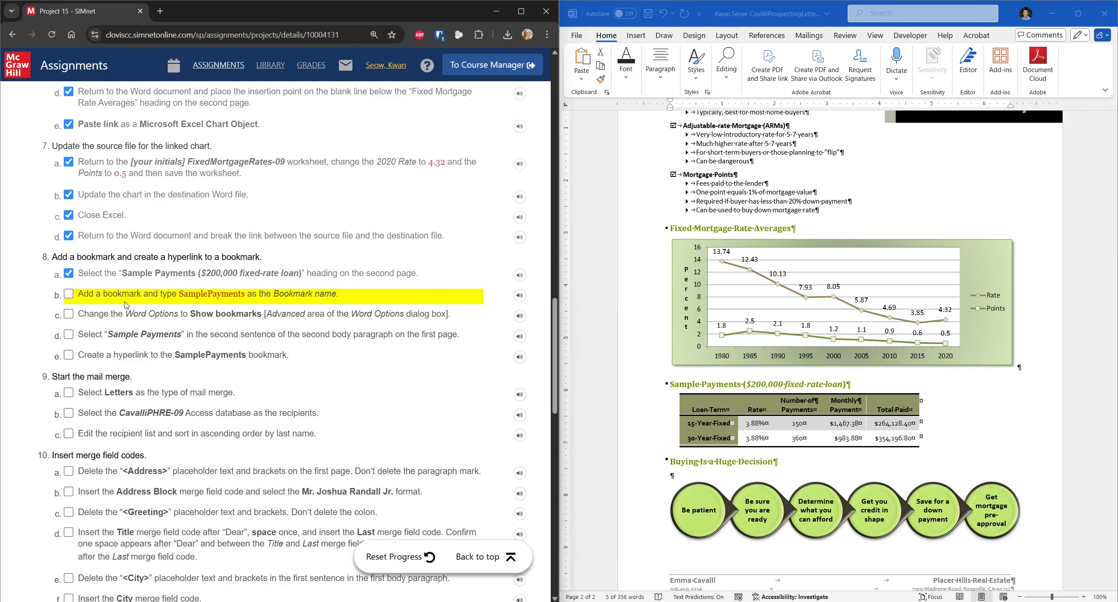
left_click(887, 13)
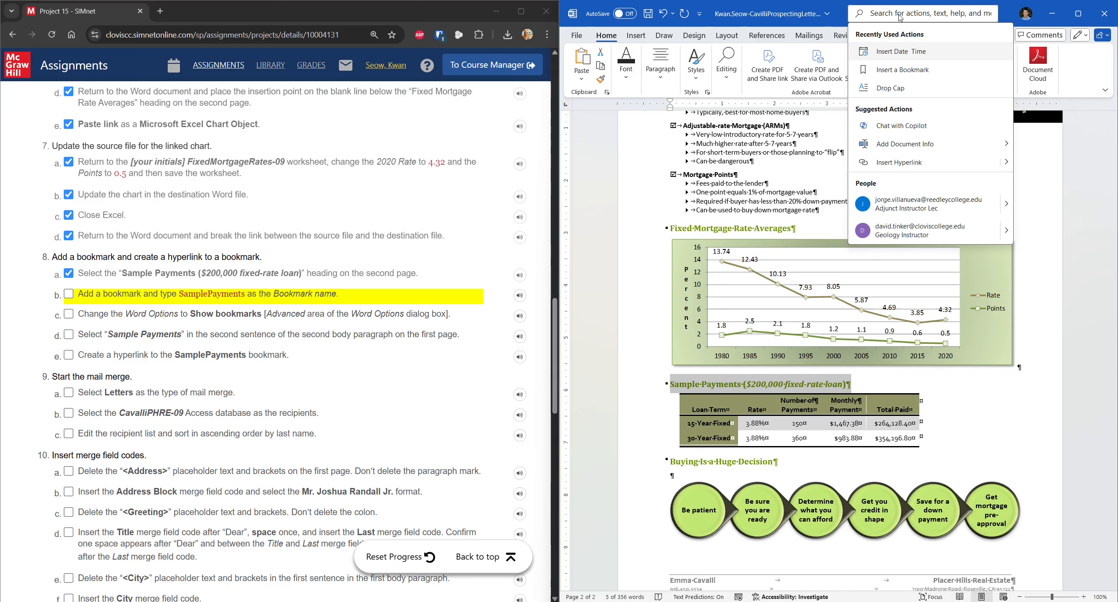
type("book")
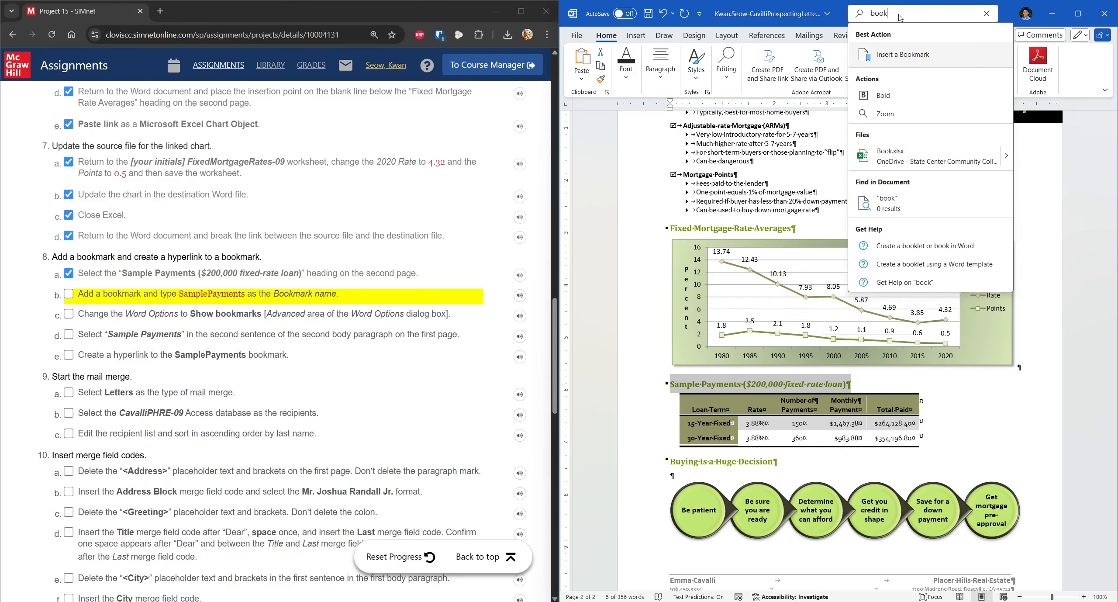
left_click(909, 64)
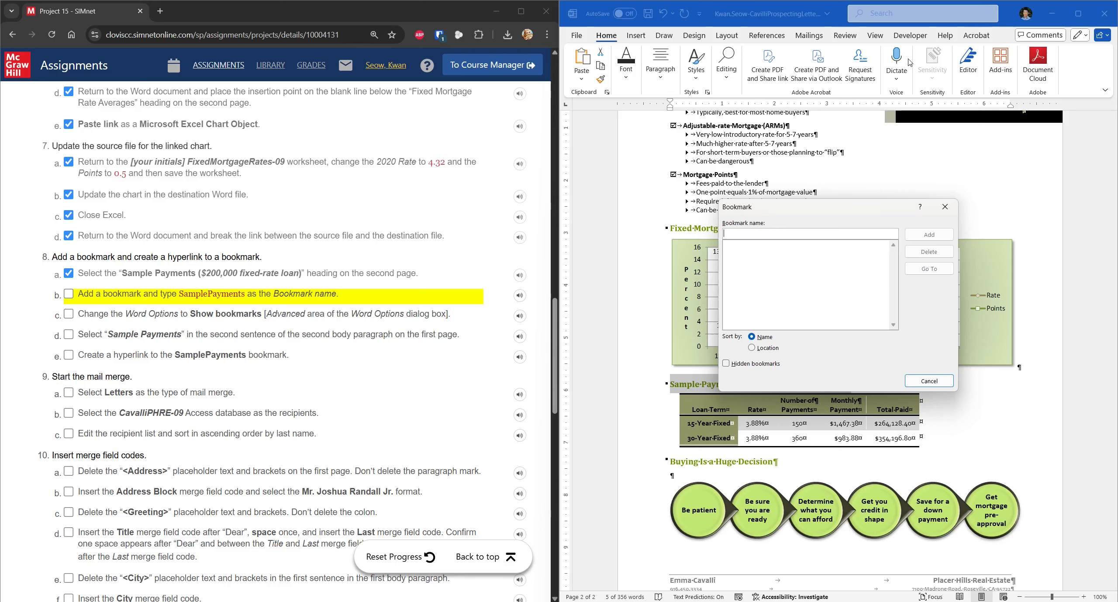
type("SamplePay")
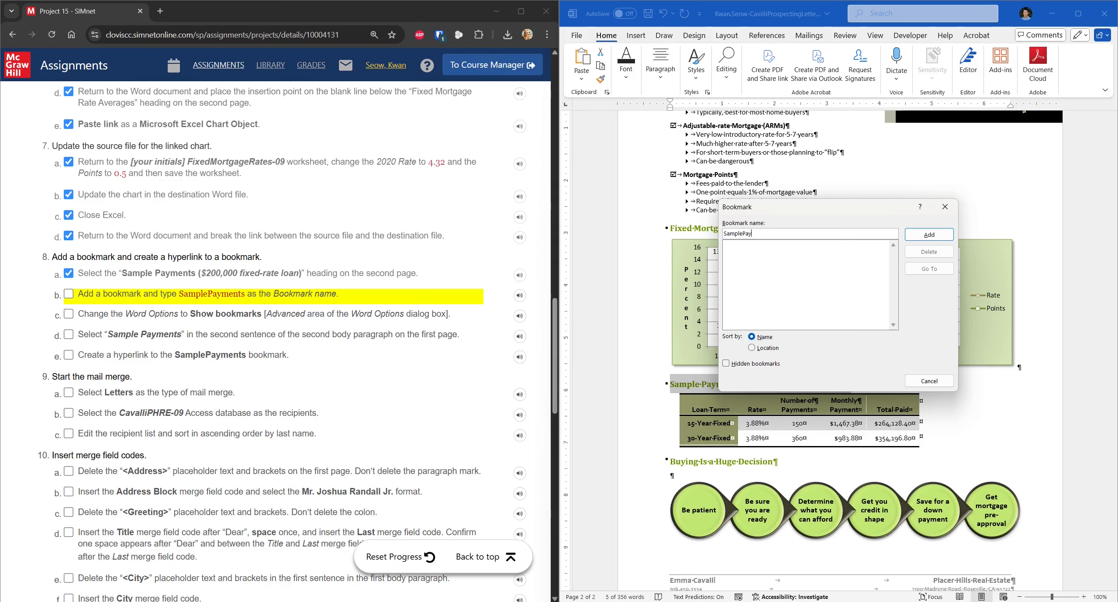
type("ments")
left_click(929, 234)
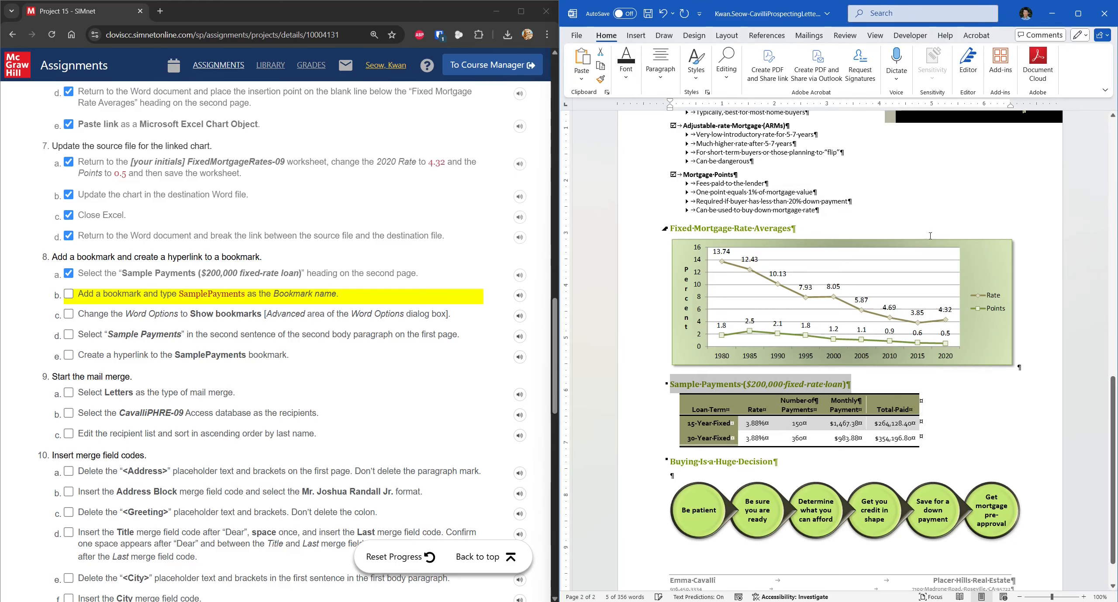
left_click(191, 297)
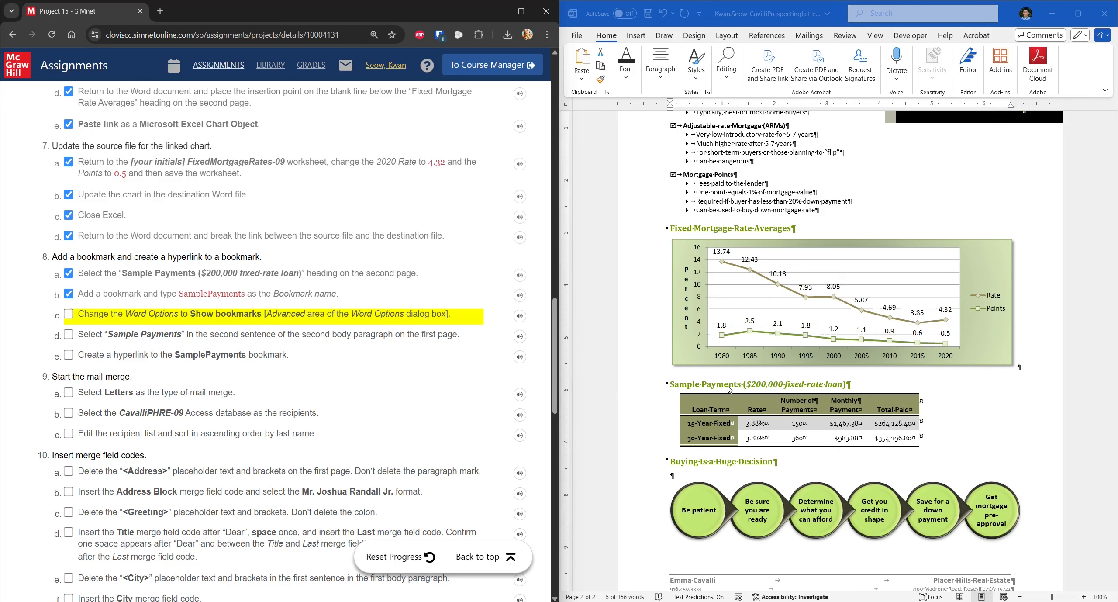
Step: Enable Show bookmarks in Word's Advanced options so brackets mark the Sample Payments heading
left_click(768, 393)
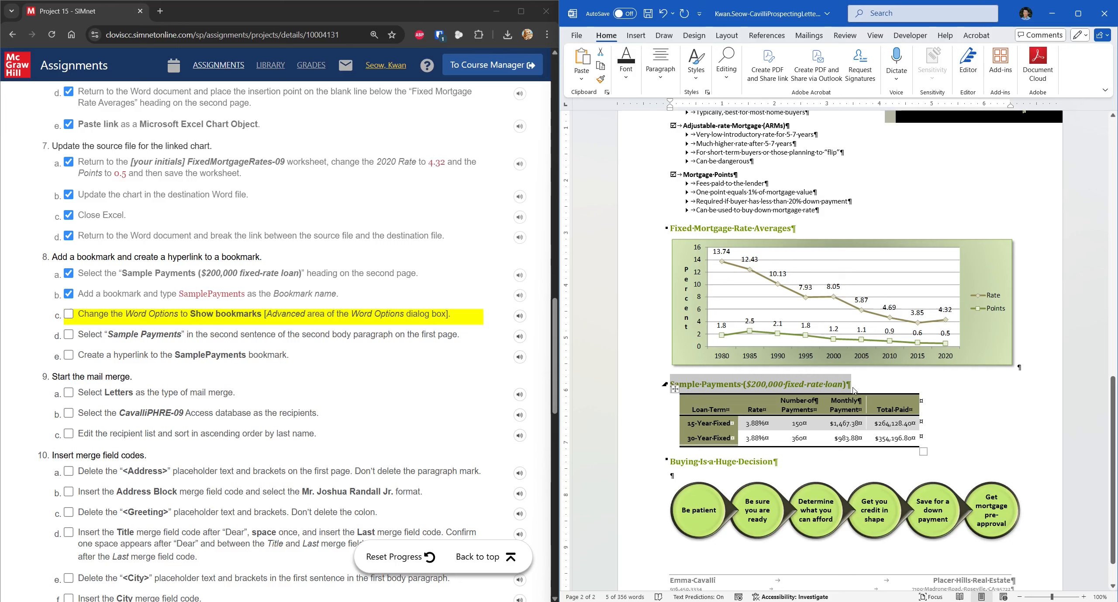
left_click(577, 34)
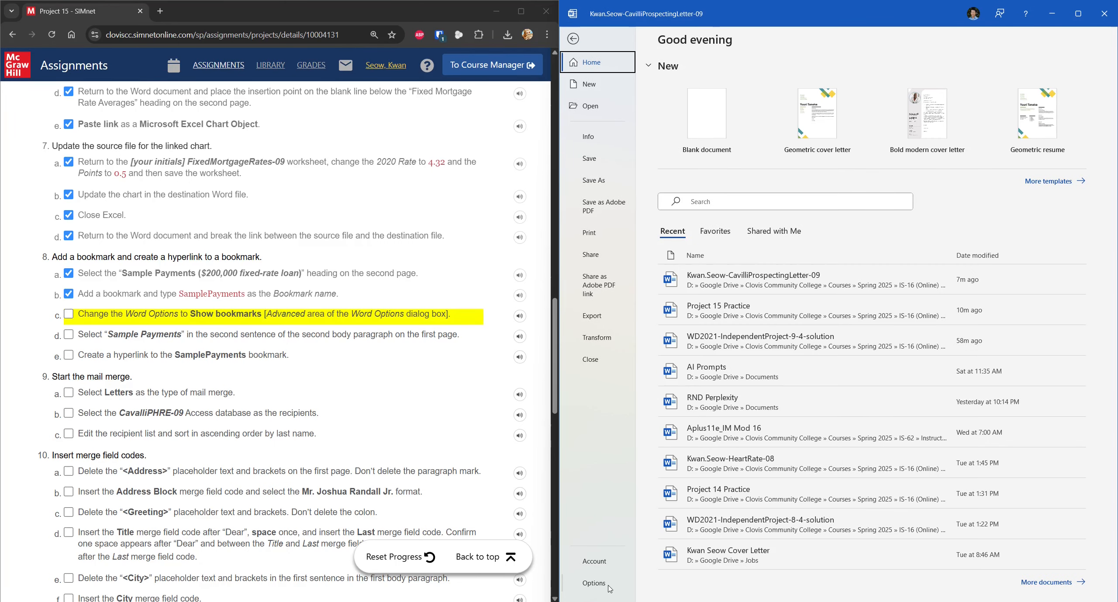
left_click(594, 583)
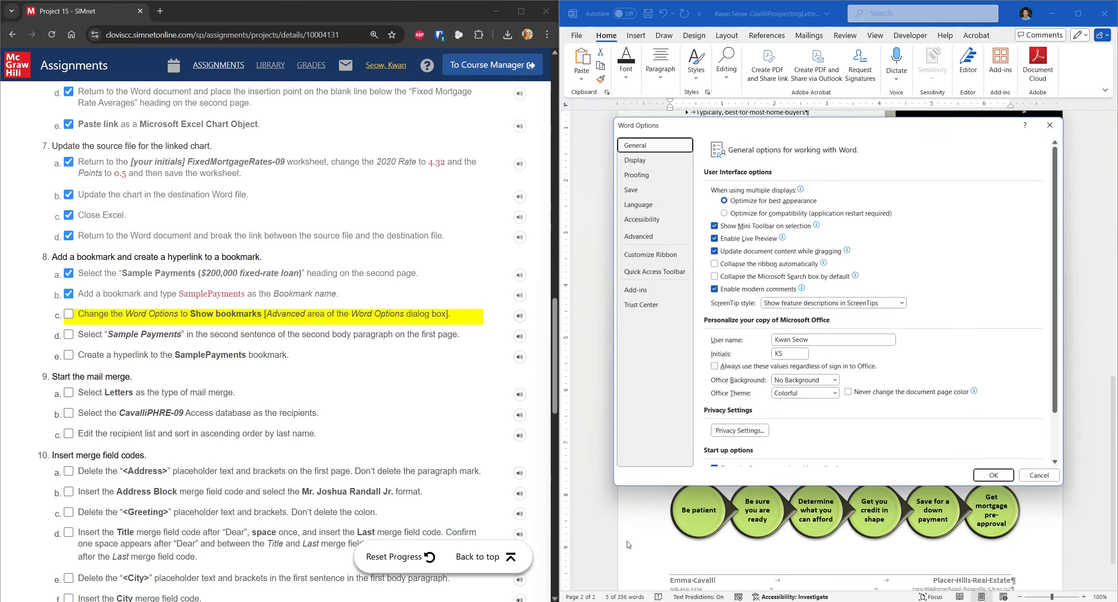
left_click(638, 236)
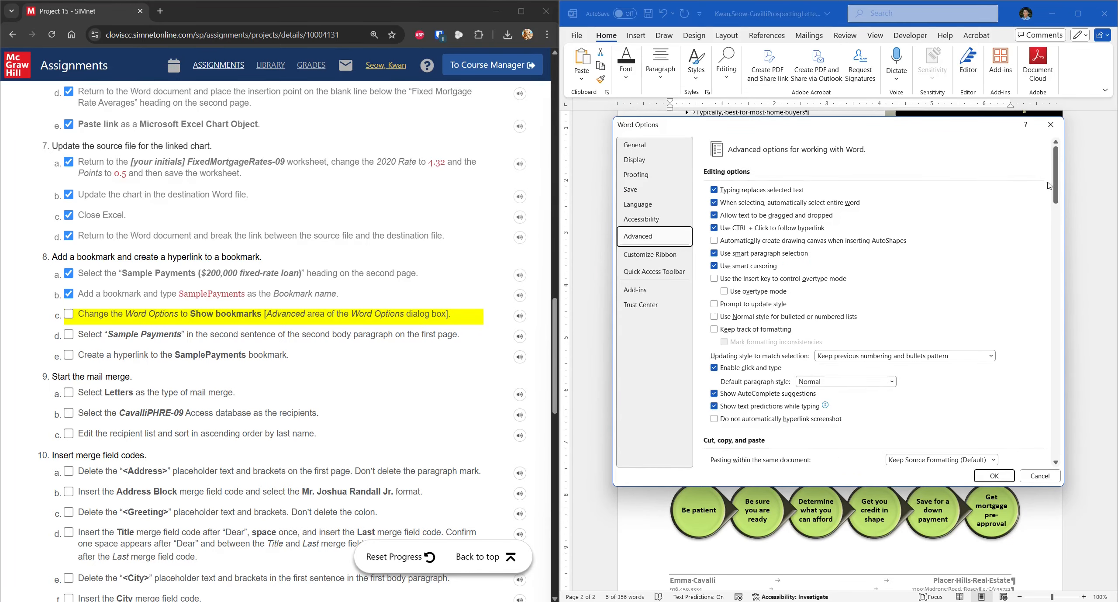
left_click_drag(1058, 181, 1061, 274)
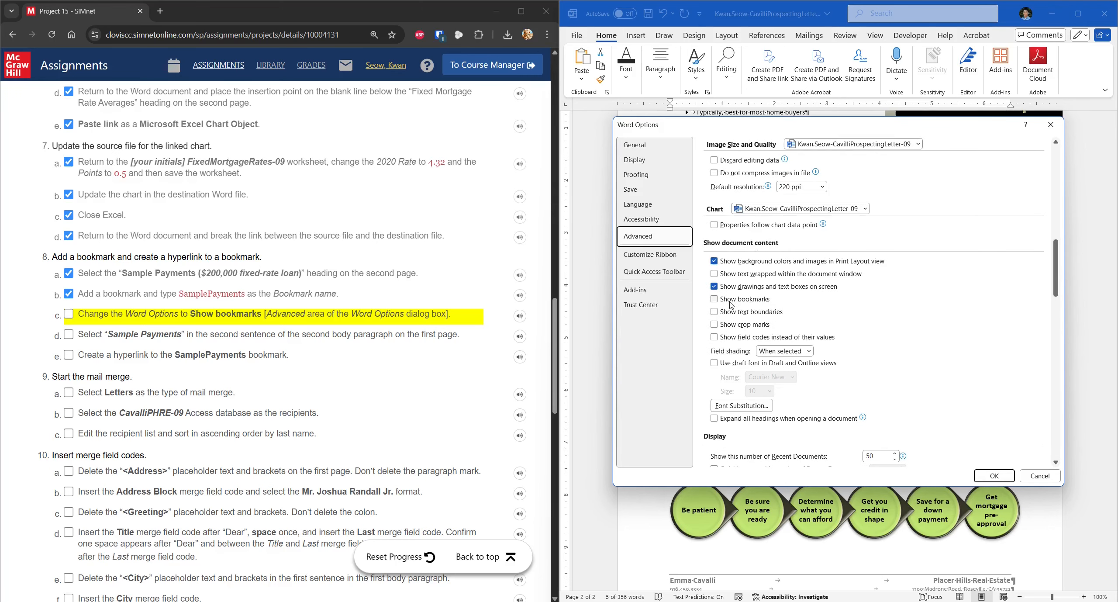
left_click(756, 303)
left_click(995, 476)
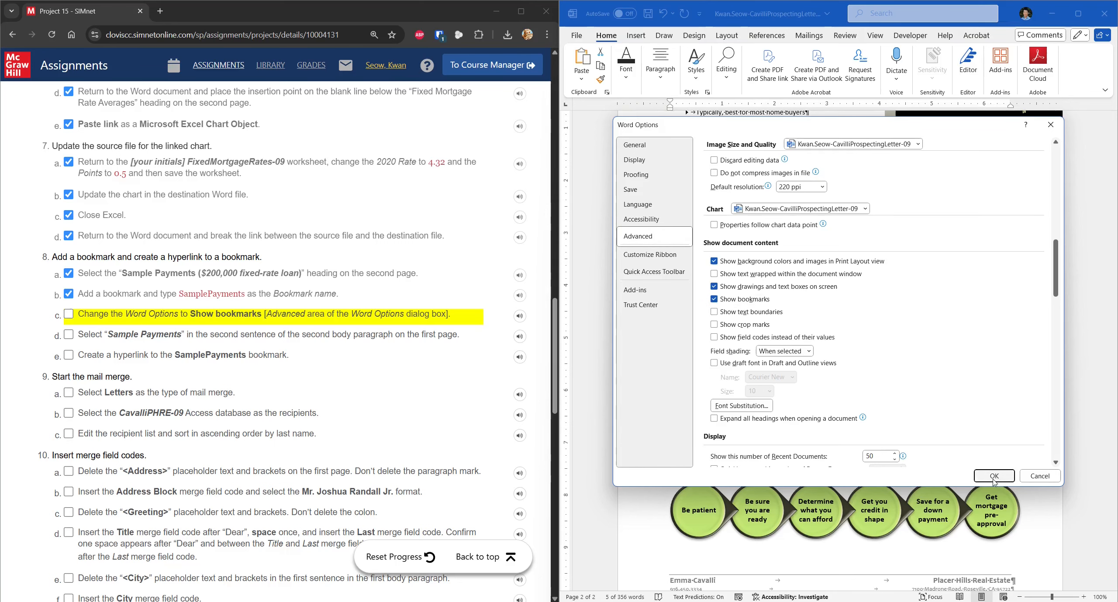
left_click(764, 384)
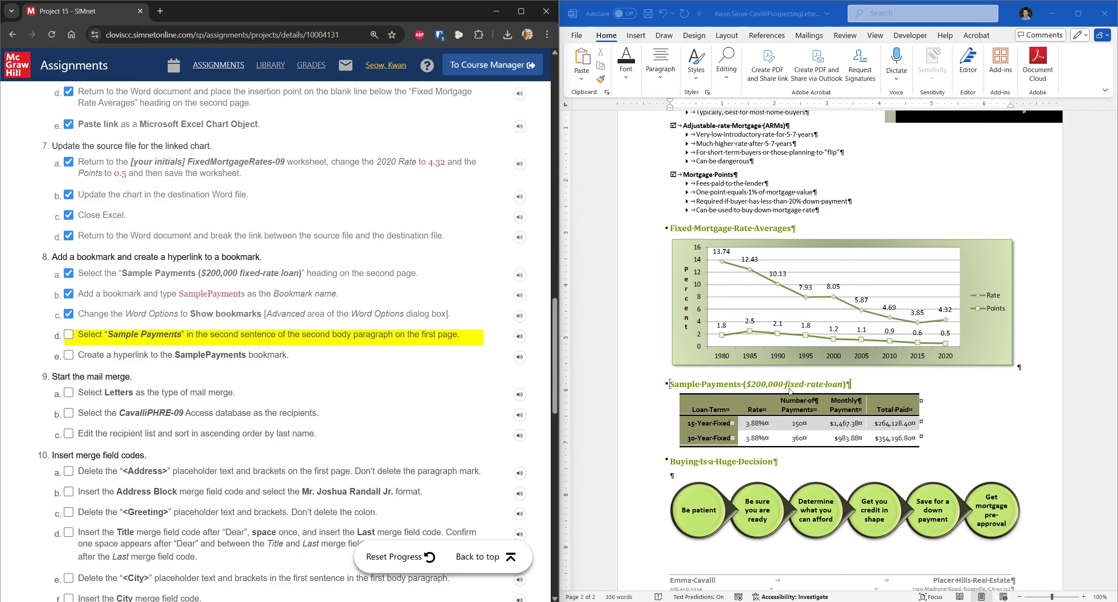
Step: Select the words Sample Payments in the letter's second paragraph
scroll(908, 378, "up", 20)
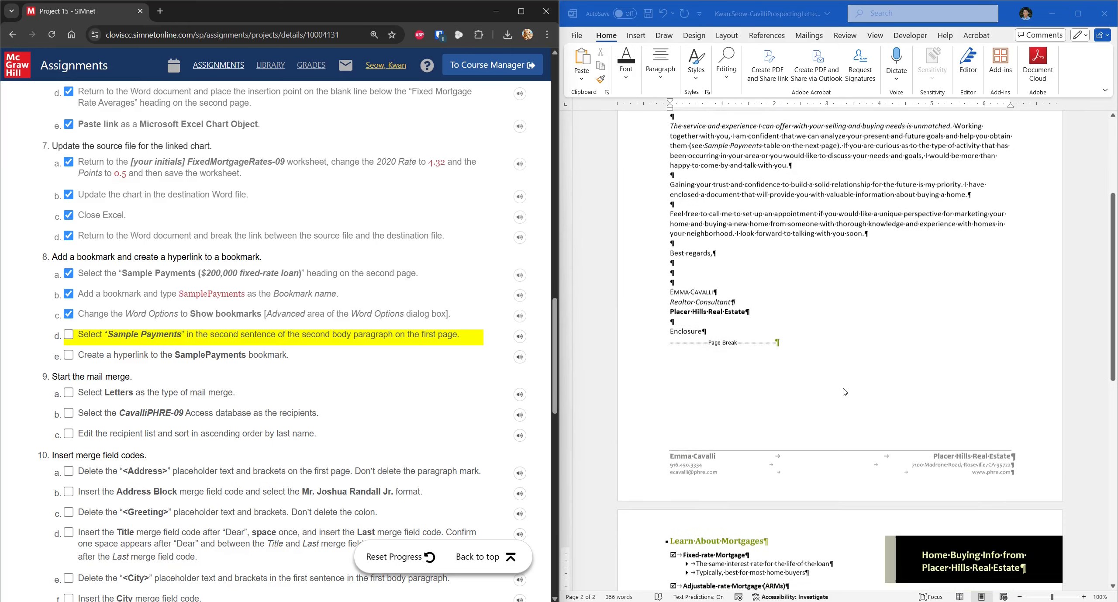
left_click(1085, 598)
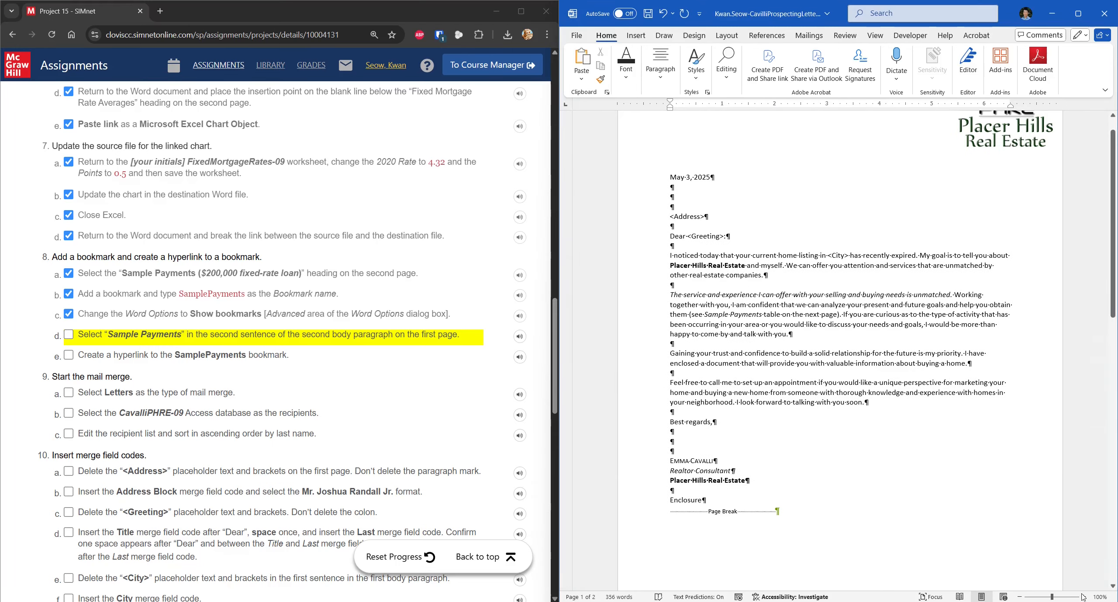
left_click(1085, 598)
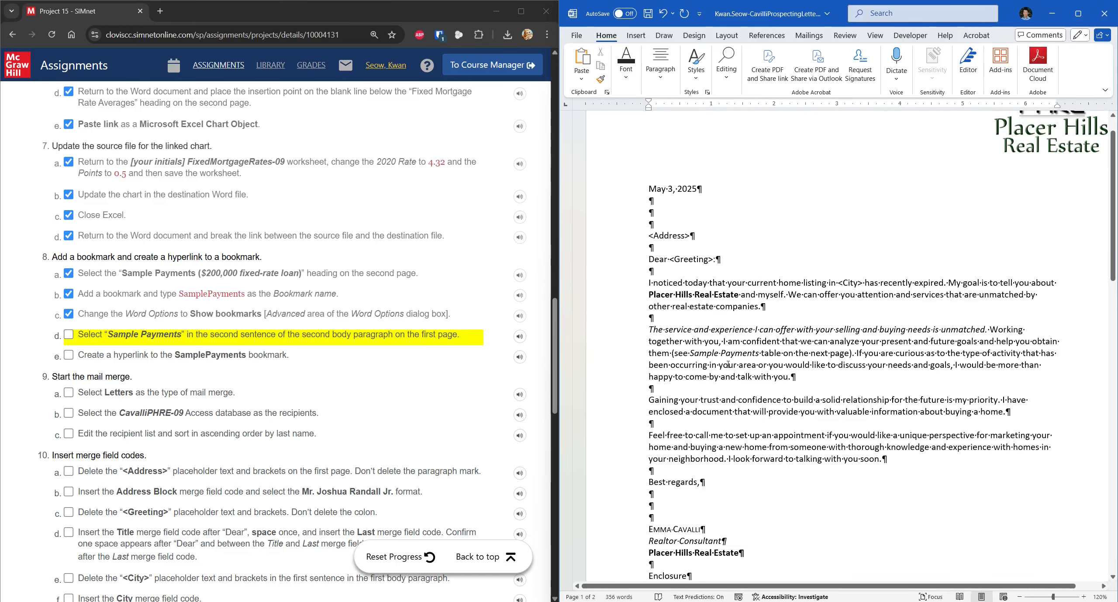
left_click_drag(693, 353, 745, 360)
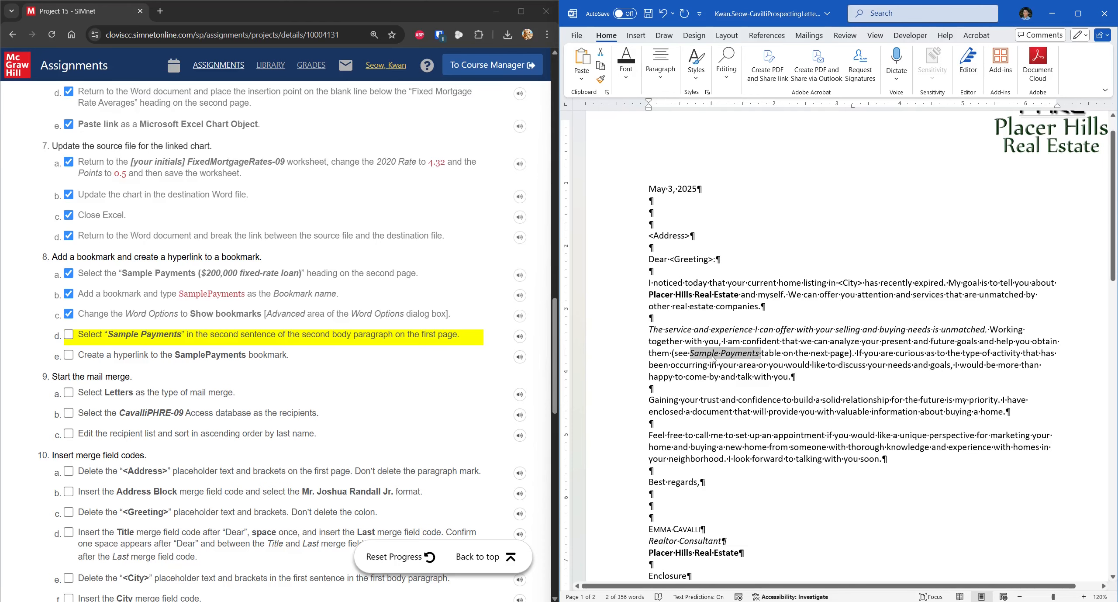
left_click(1020, 597)
left_click(1020, 596)
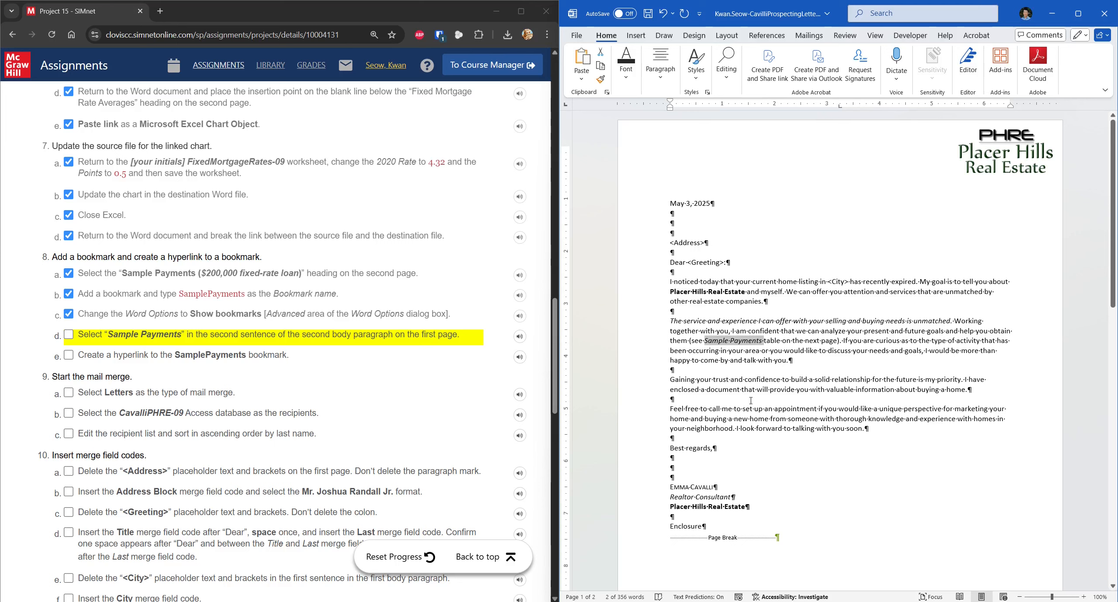
Step: Hyperlink the selected words to the SamplePayments bookmark as a place in this document
right_click(750, 343)
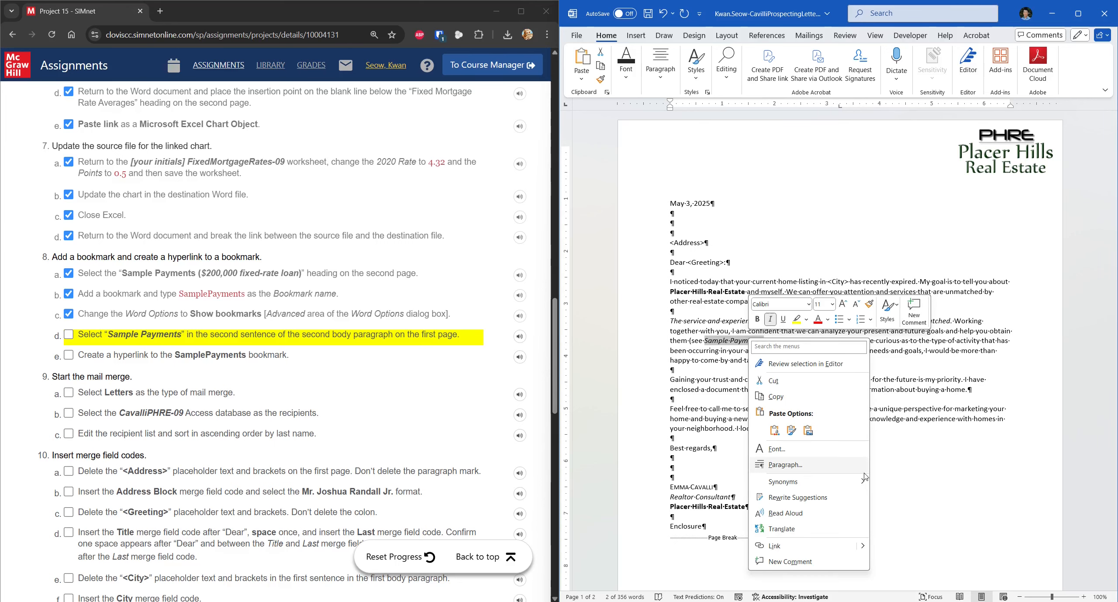
mouse_move(865, 548)
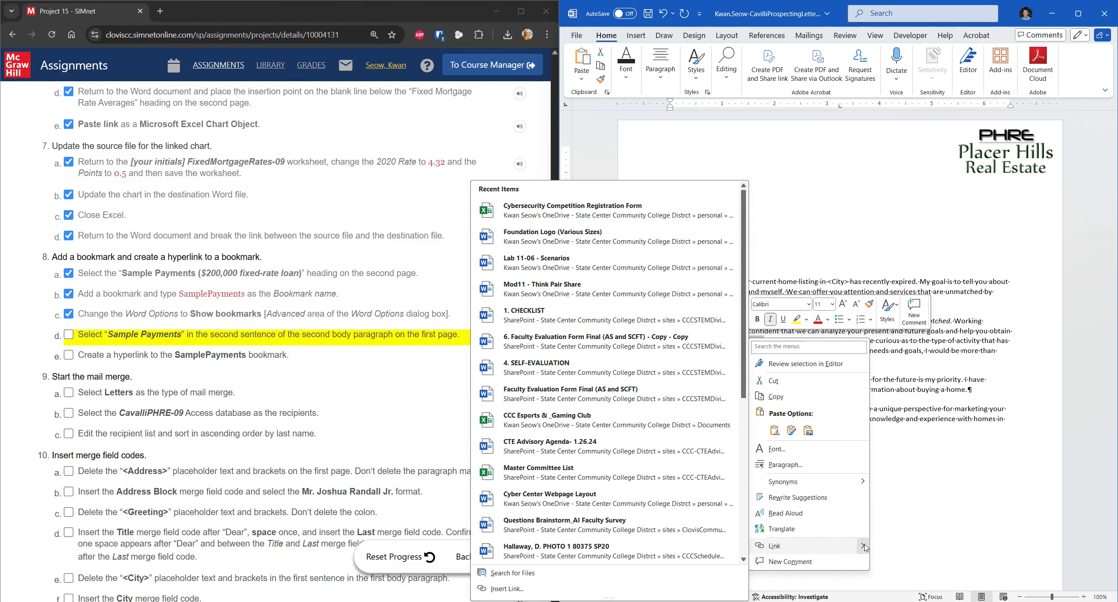
left_click(523, 589)
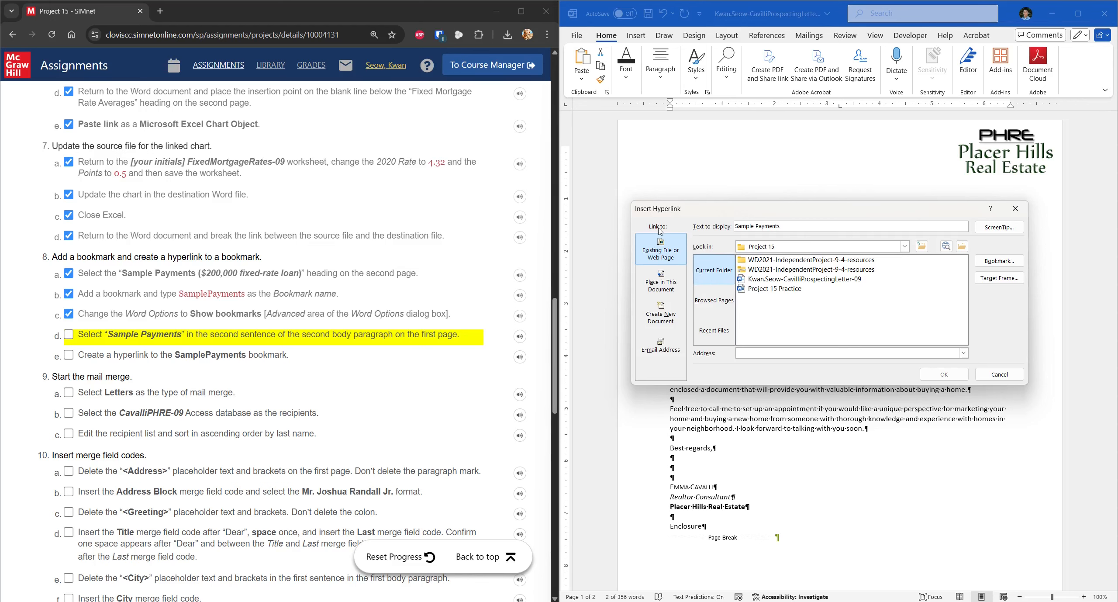
left_click(663, 286)
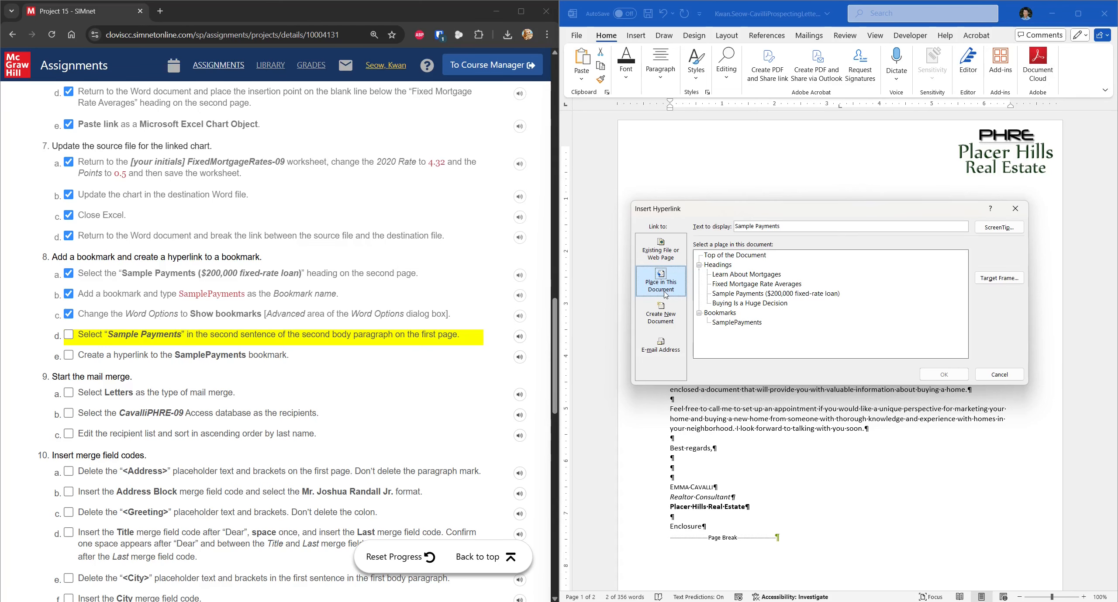
left_click(741, 323)
left_click(939, 374)
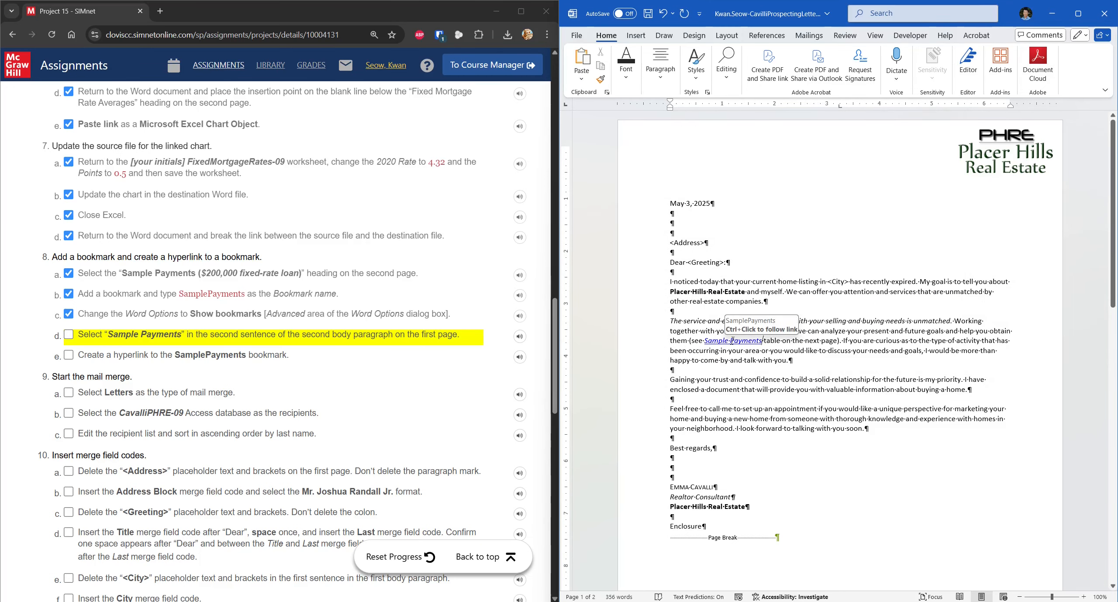
Step: Ctrl+click the new Sample Payments link to jump to the bookmarked page 2 heading
key("ctrl")
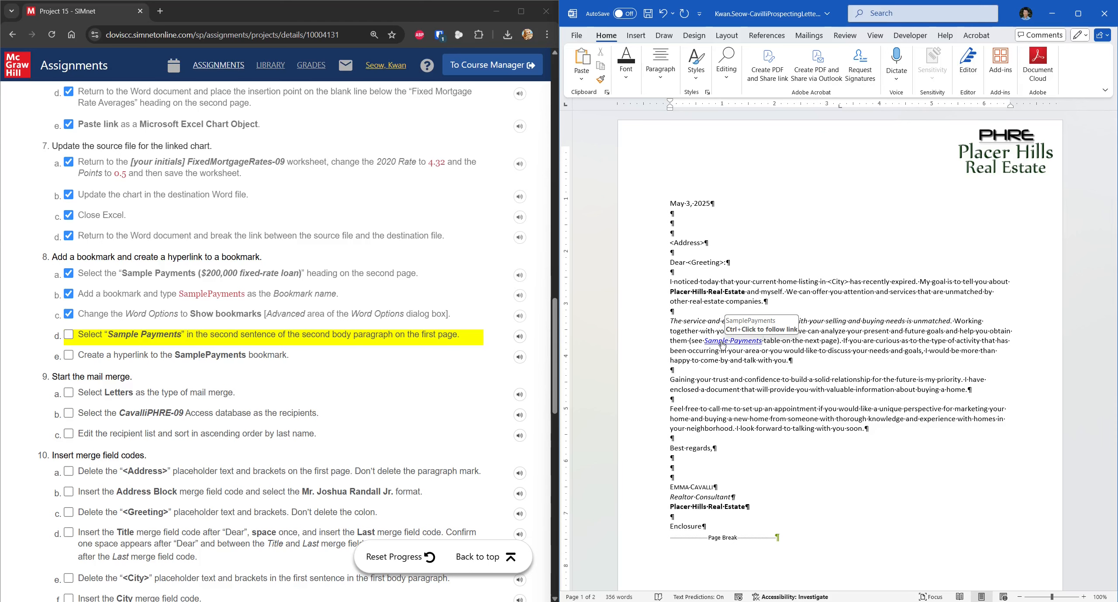
left_click(714, 344, "ctrl")
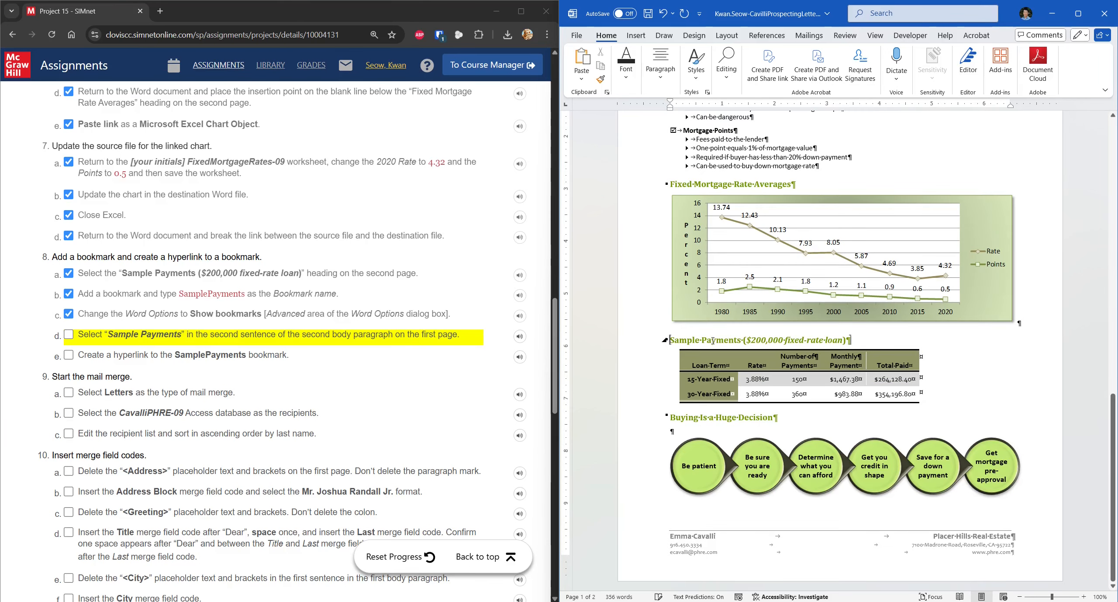
left_click(111, 357)
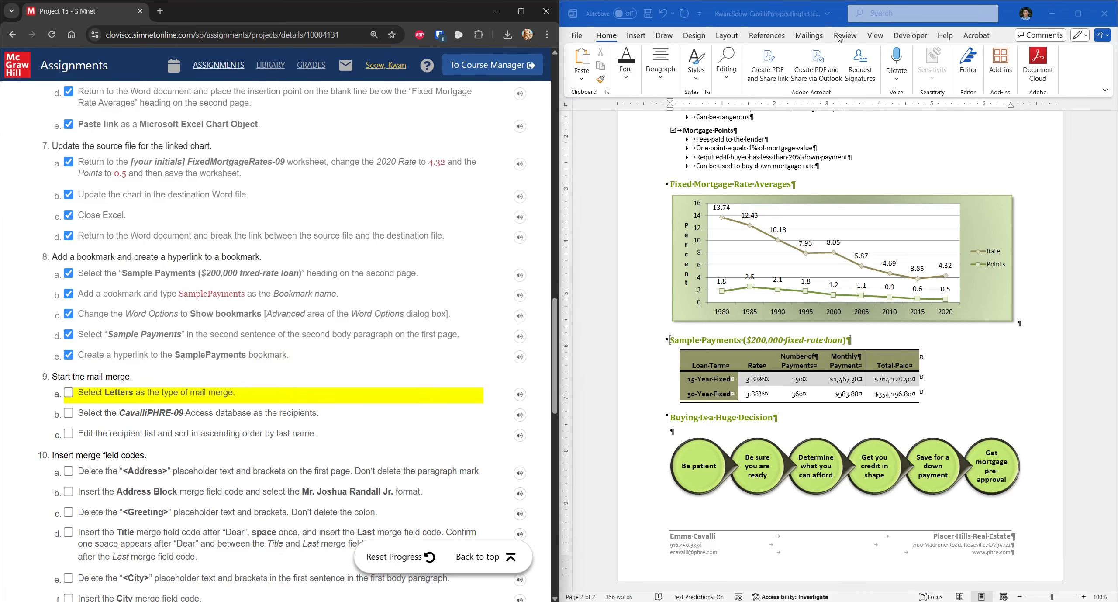
Step: Choose Letters as the document type under Mailings > Start Mail Merge
left_click(811, 37)
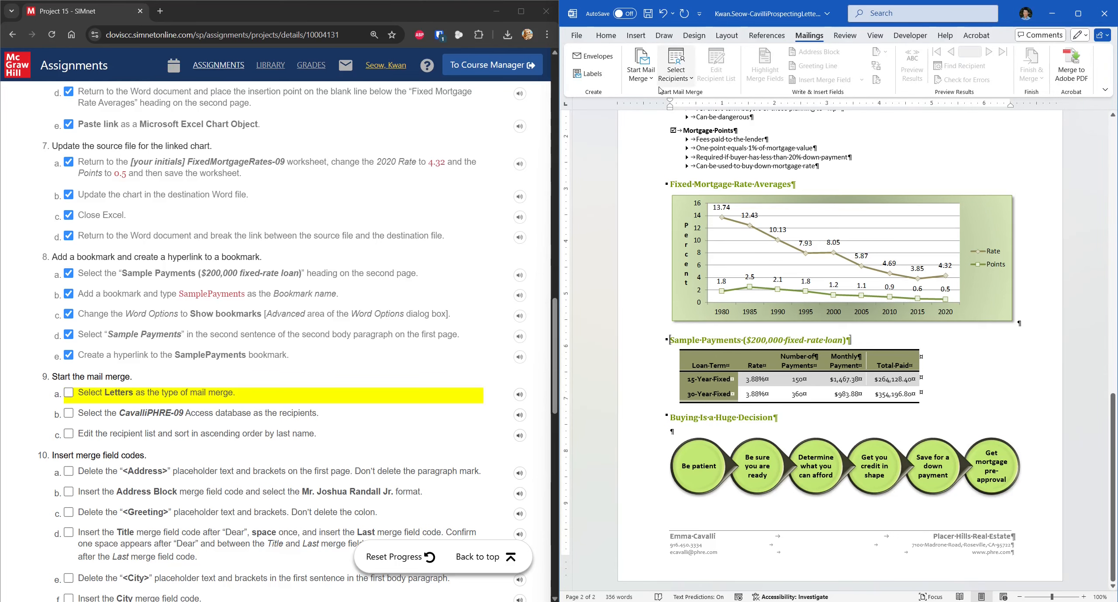
left_click(651, 79)
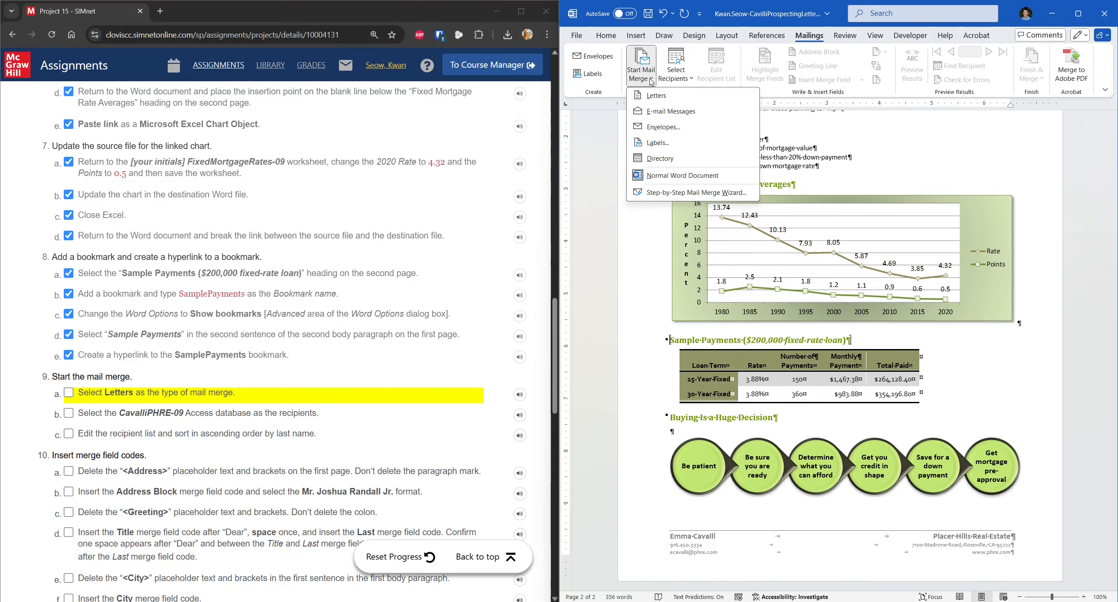
left_click(657, 96)
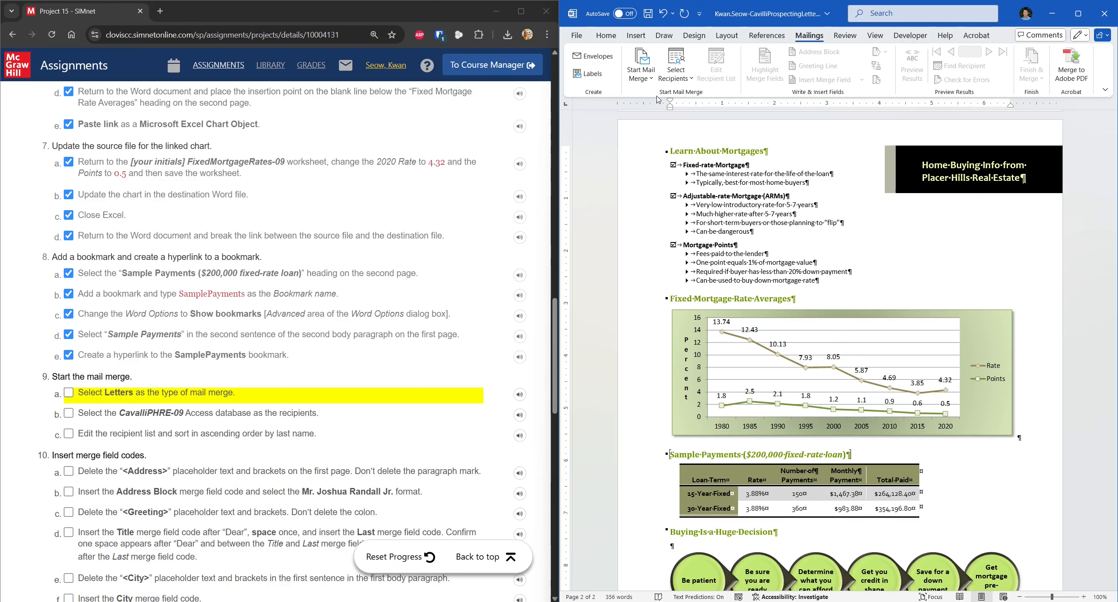
left_click(652, 80)
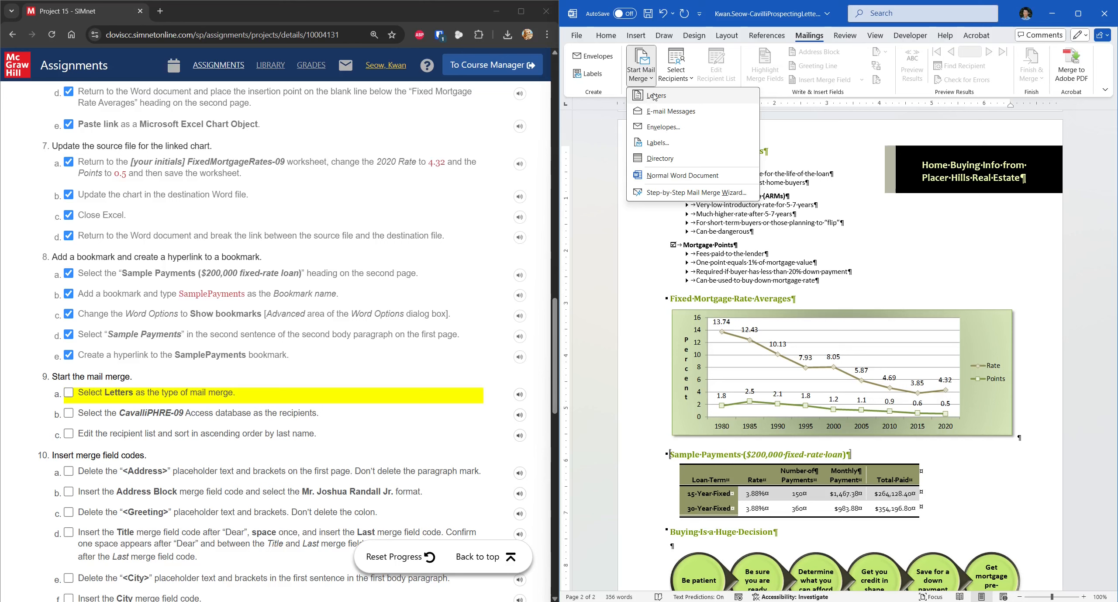
left_click(654, 97)
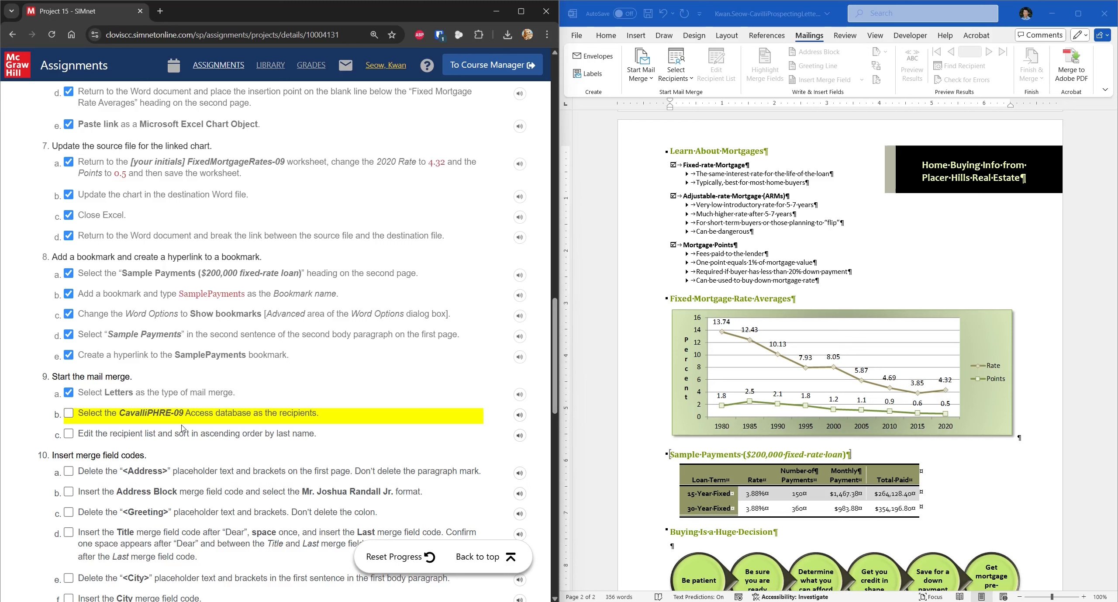
Step: Use the CavalliPHRE-09 Access database from the project resources folder as the recipient list
left_click(685, 78)
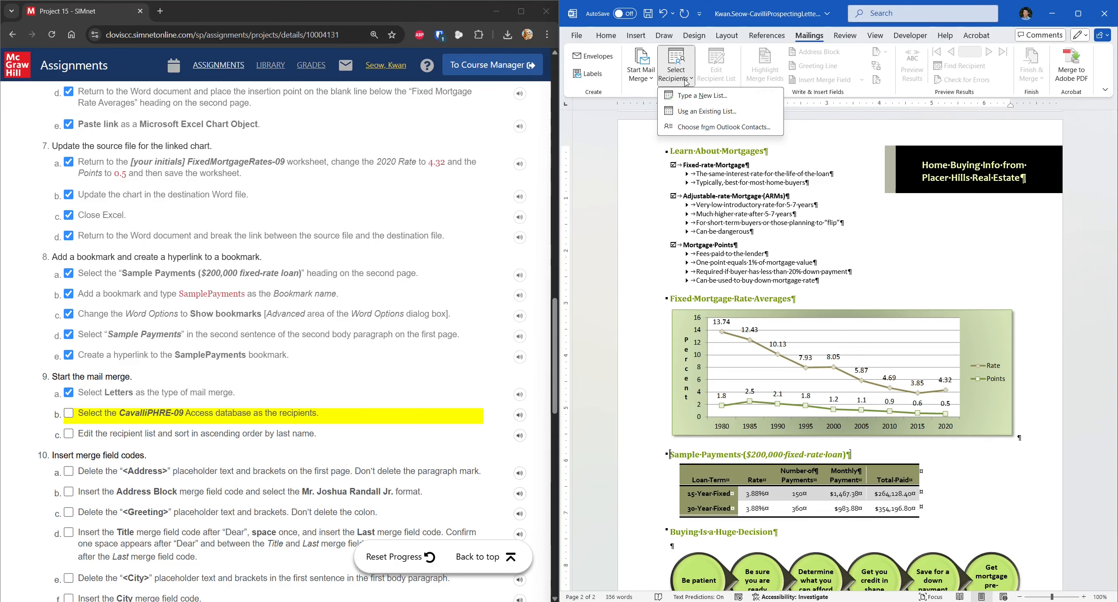
left_click(706, 112)
left_click(529, 253)
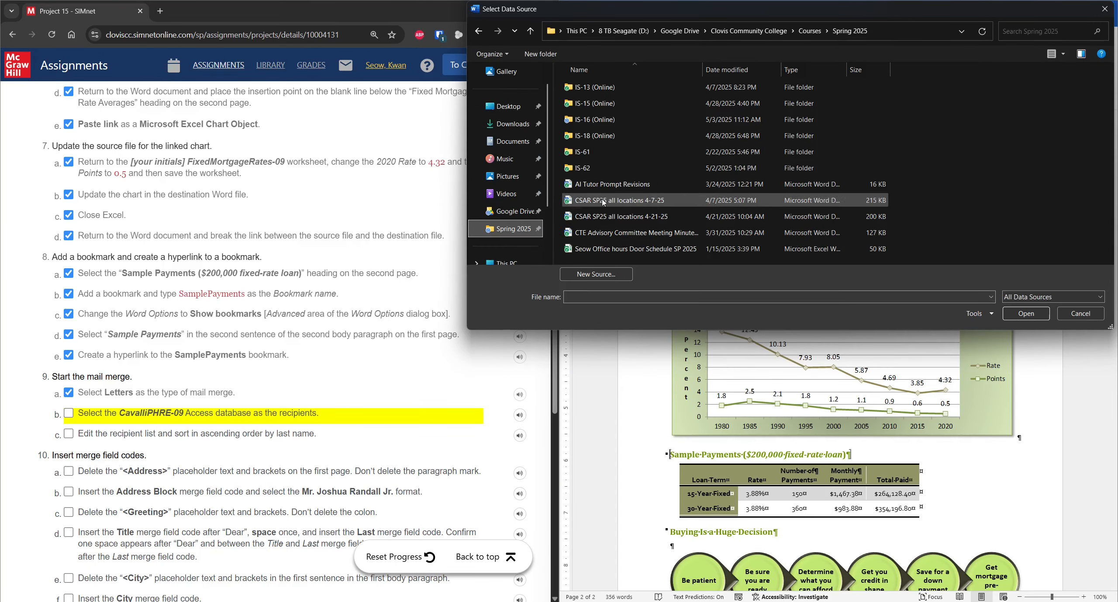
left_click(641, 123)
double_click(641, 119)
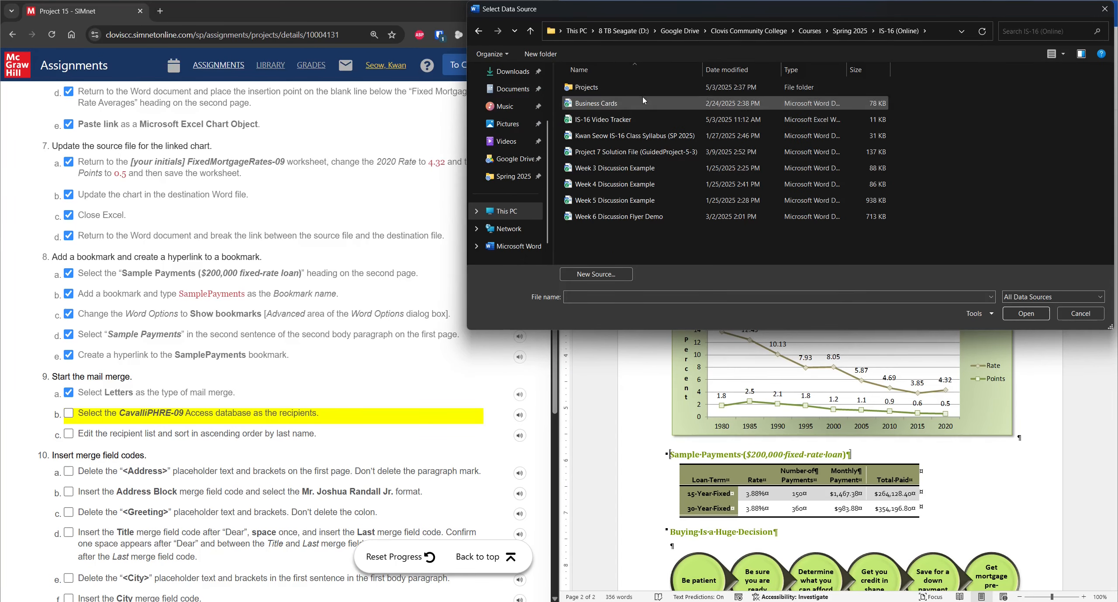
double_click(642, 88)
double_click(632, 152)
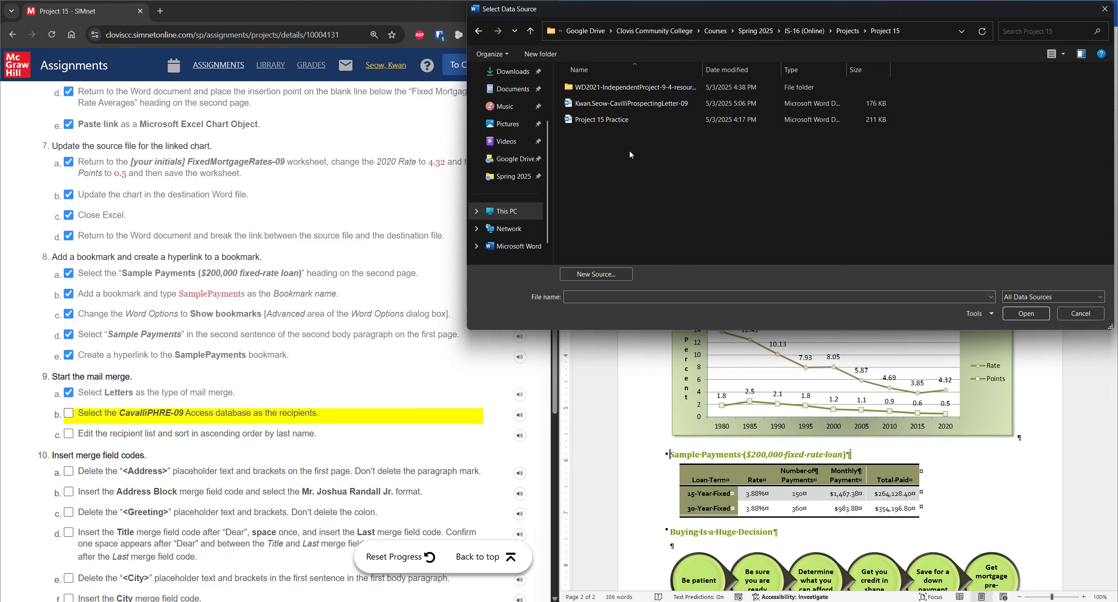
double_click(636, 88)
double_click(641, 88)
left_click(592, 90)
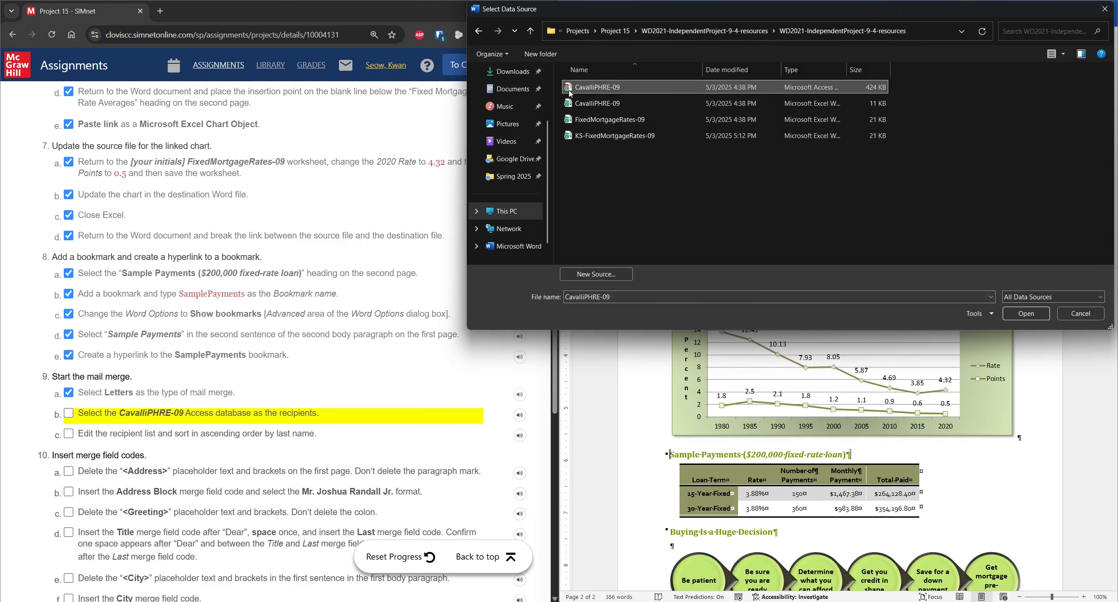
left_click(1026, 313)
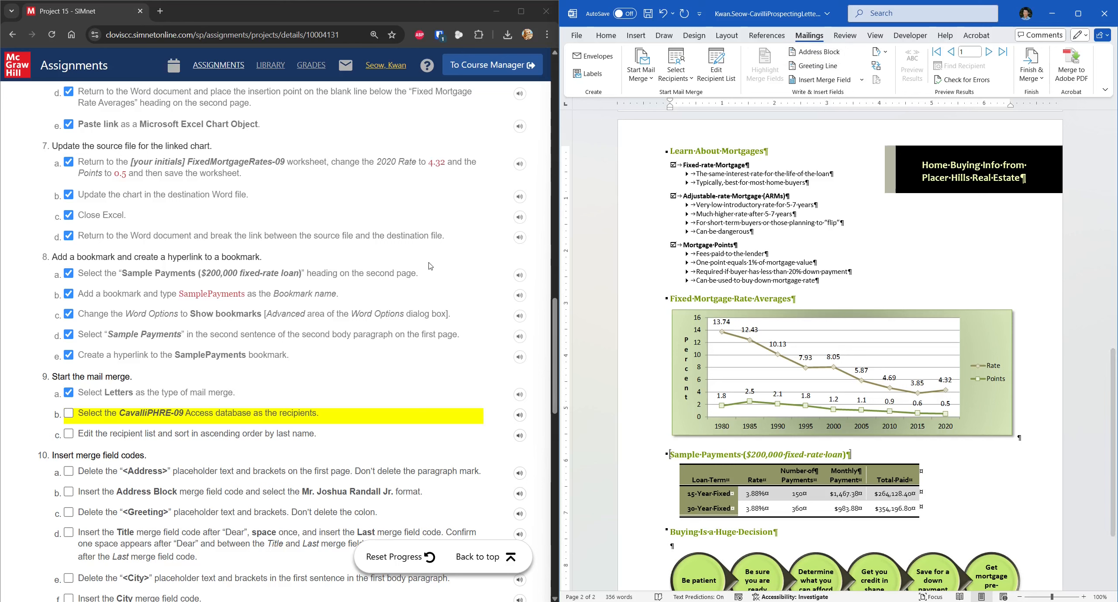
left_click(123, 414)
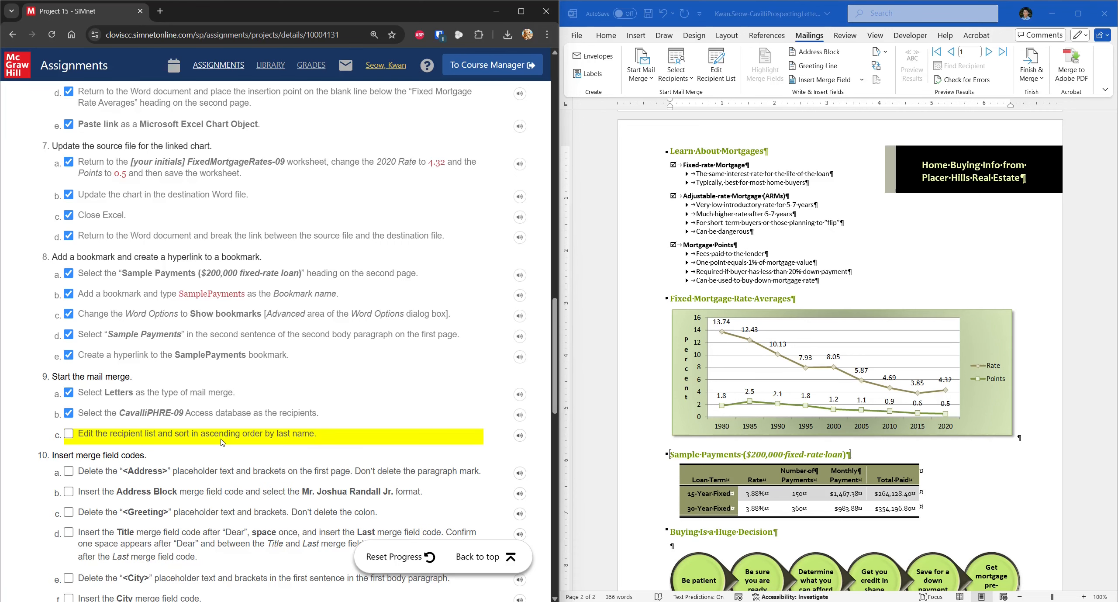
Step: Sort the recipient list ascending by the Last column
left_click(728, 87)
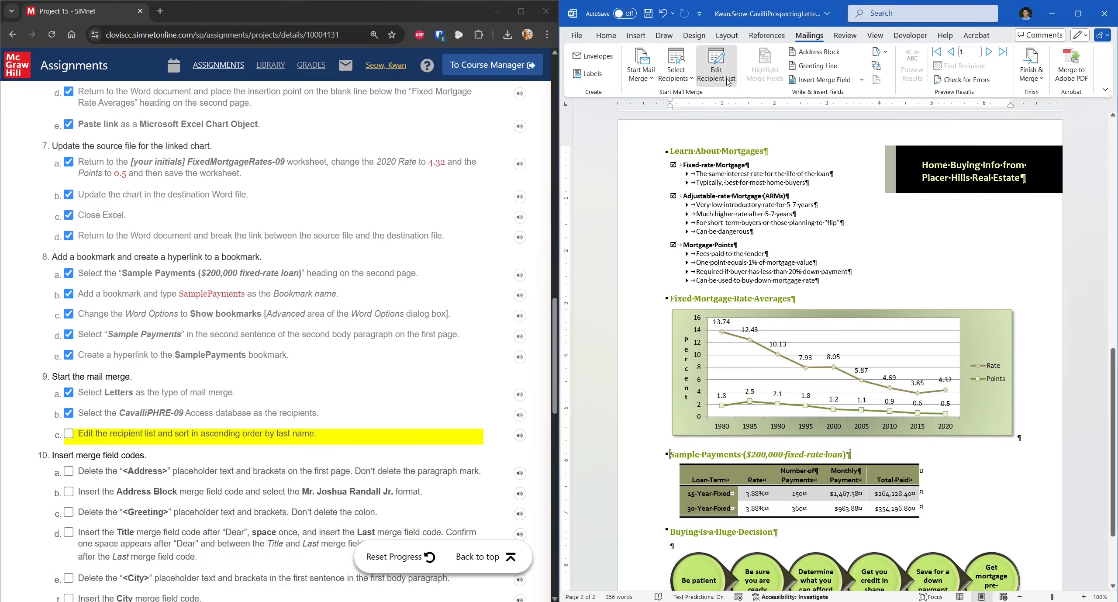
left_click(810, 232)
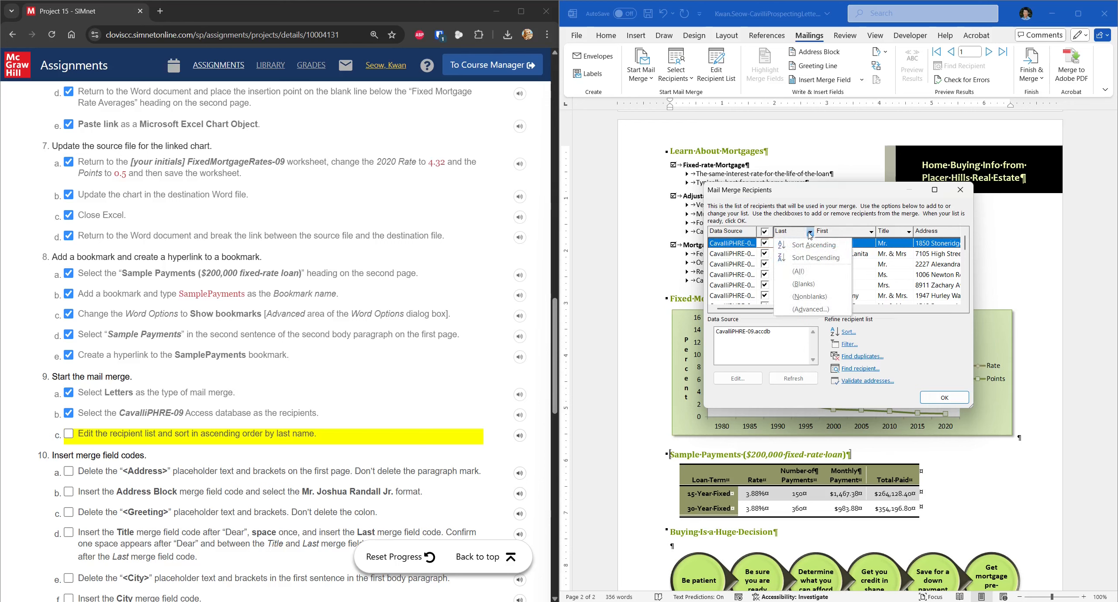
left_click(813, 245)
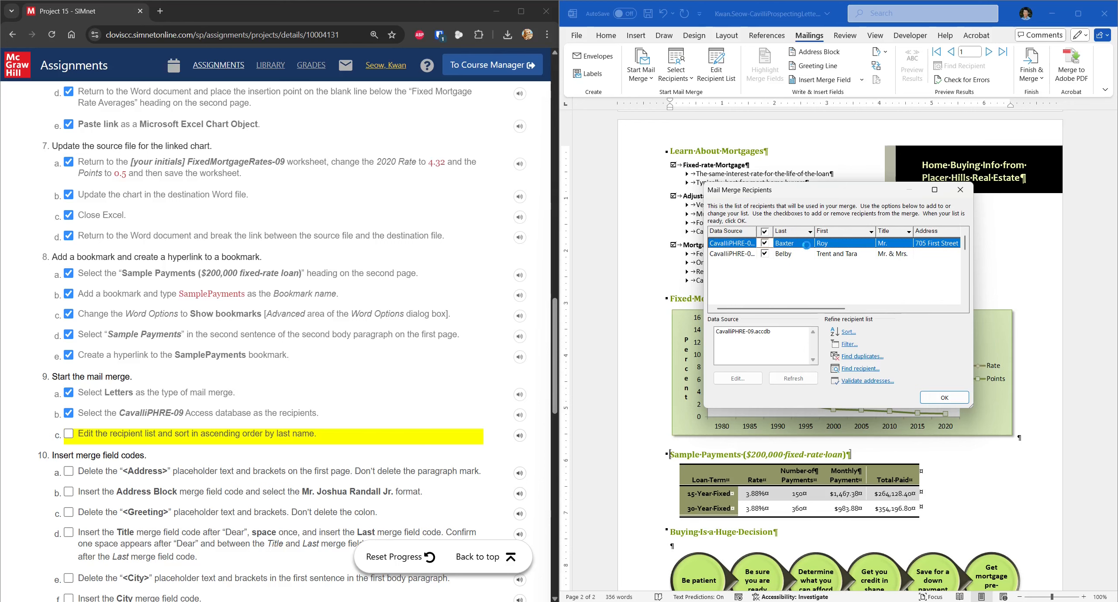
left_click(935, 397)
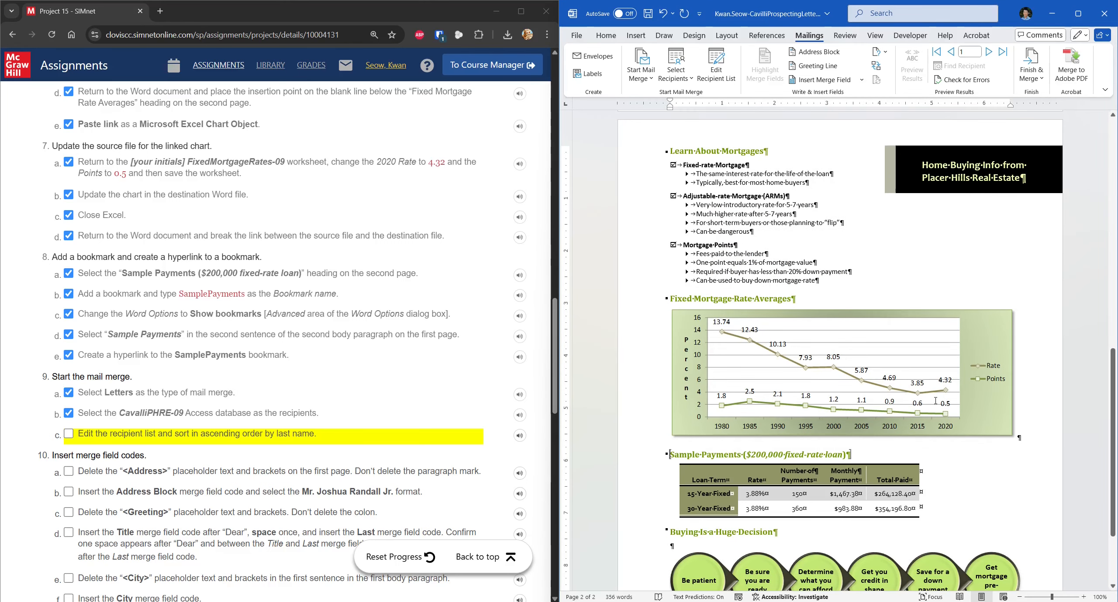
left_click(222, 436)
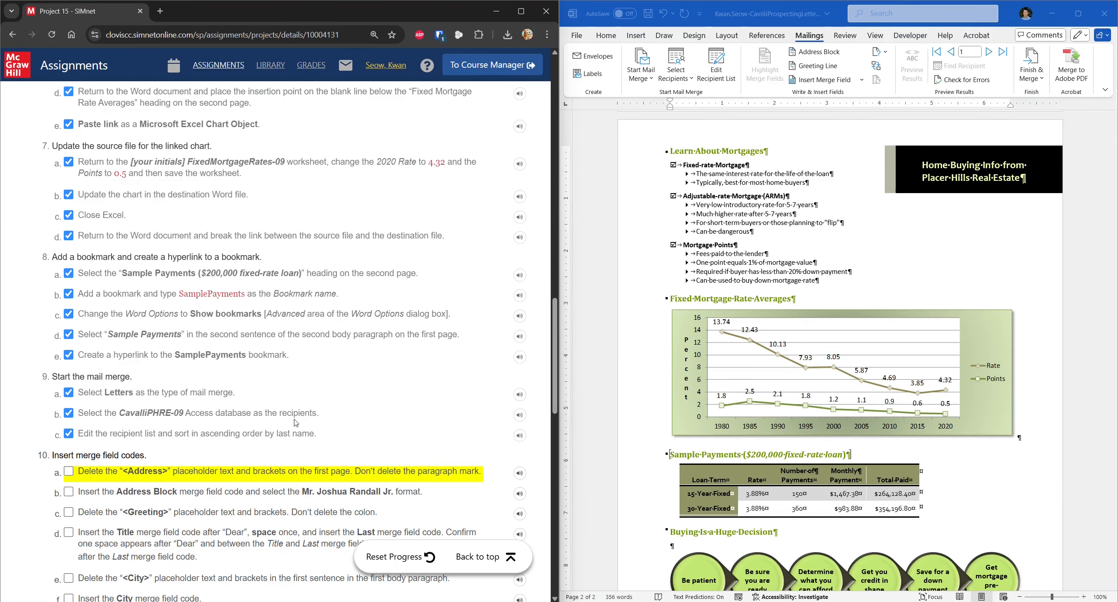
Step: Replace <Address> with an AddressBlock field in the Mr. Joshua Randall Jr. format
scroll(979, 336, "up", 10)
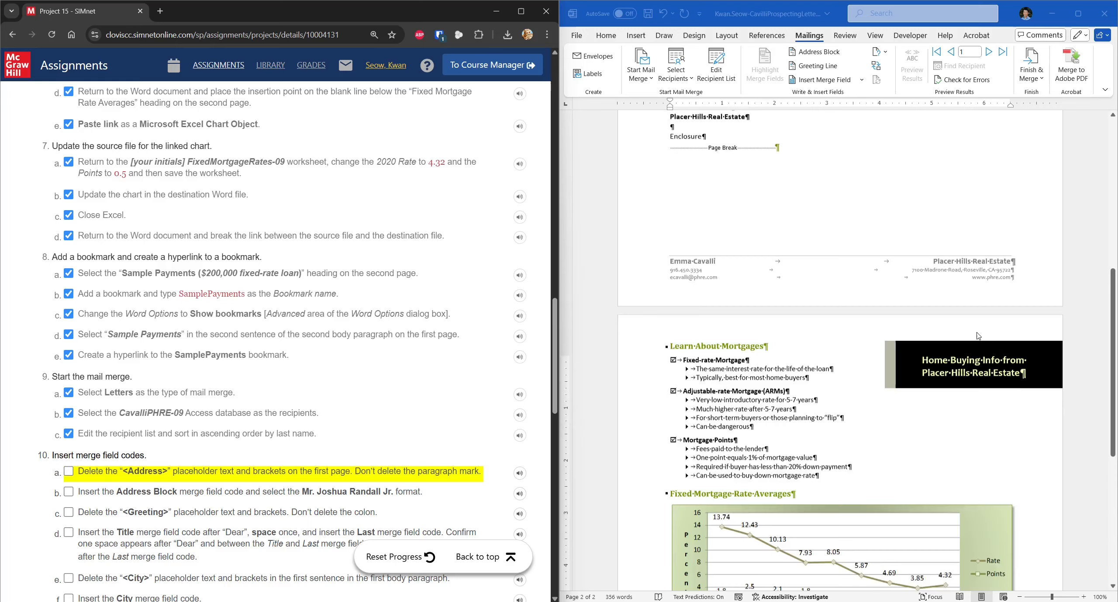
scroll(978, 336, "up", 3)
left_click(705, 247)
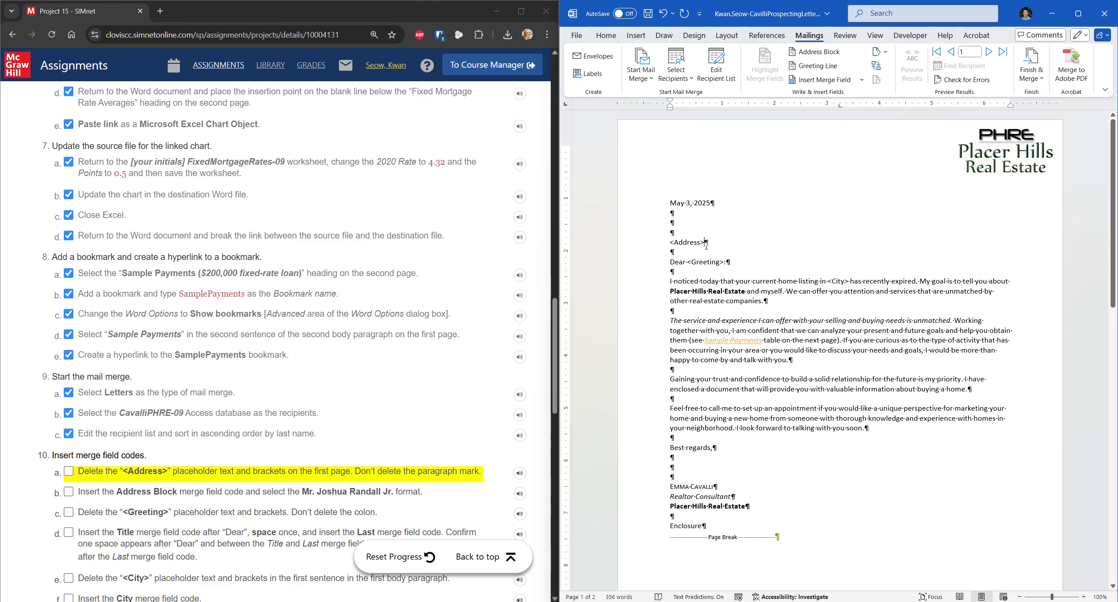
key("BackSpace")
key("BackSpace")
key("BackSpace")
key("BackSpace")
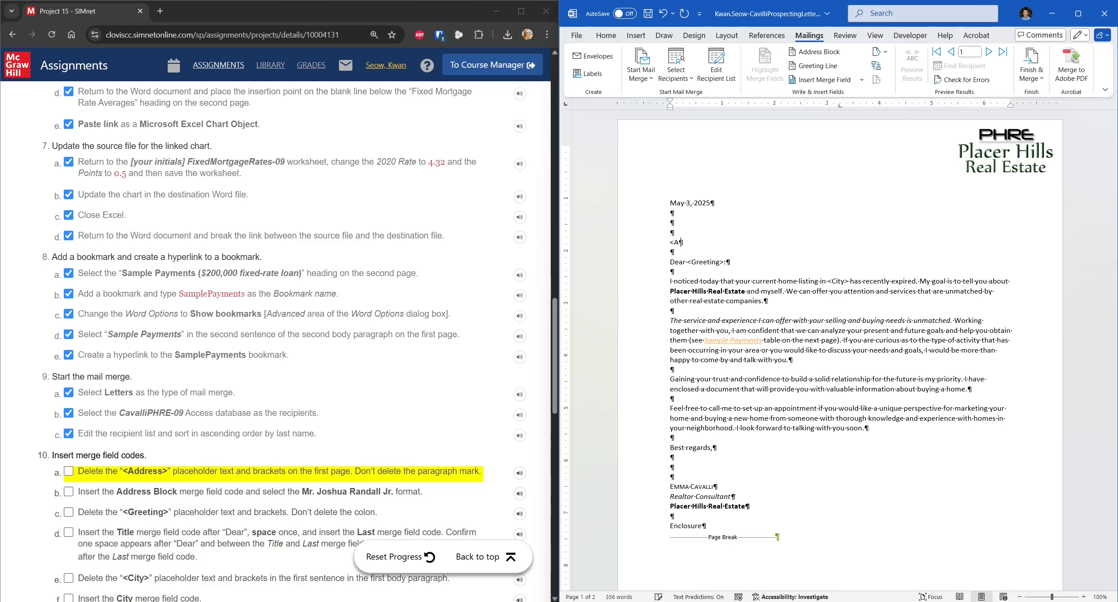
key("BackSpace")
key("BackSpace")
left_click(817, 52)
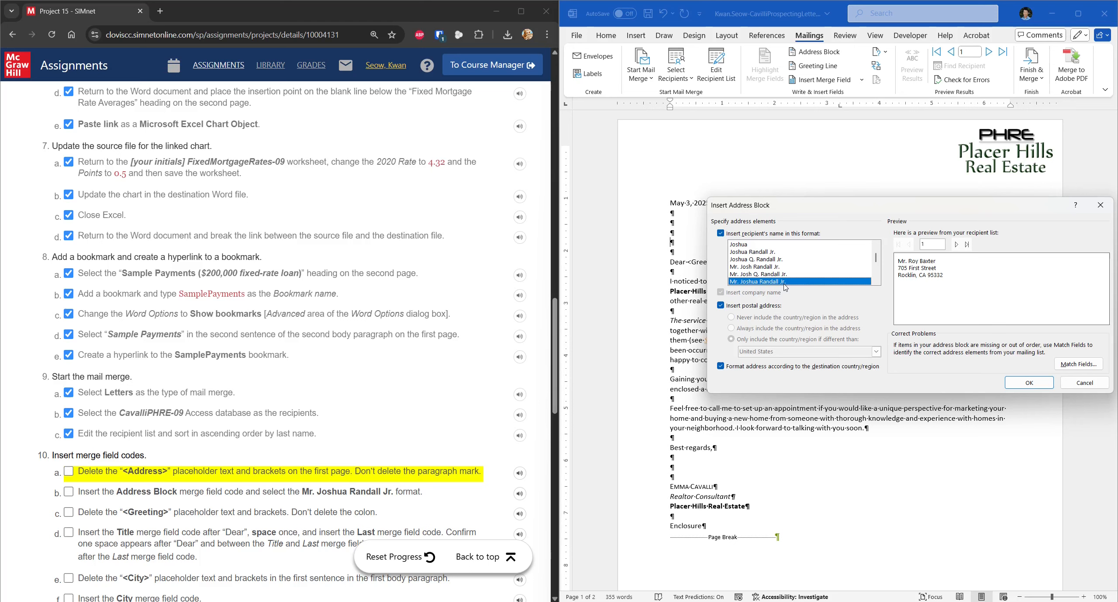
left_click(1029, 383)
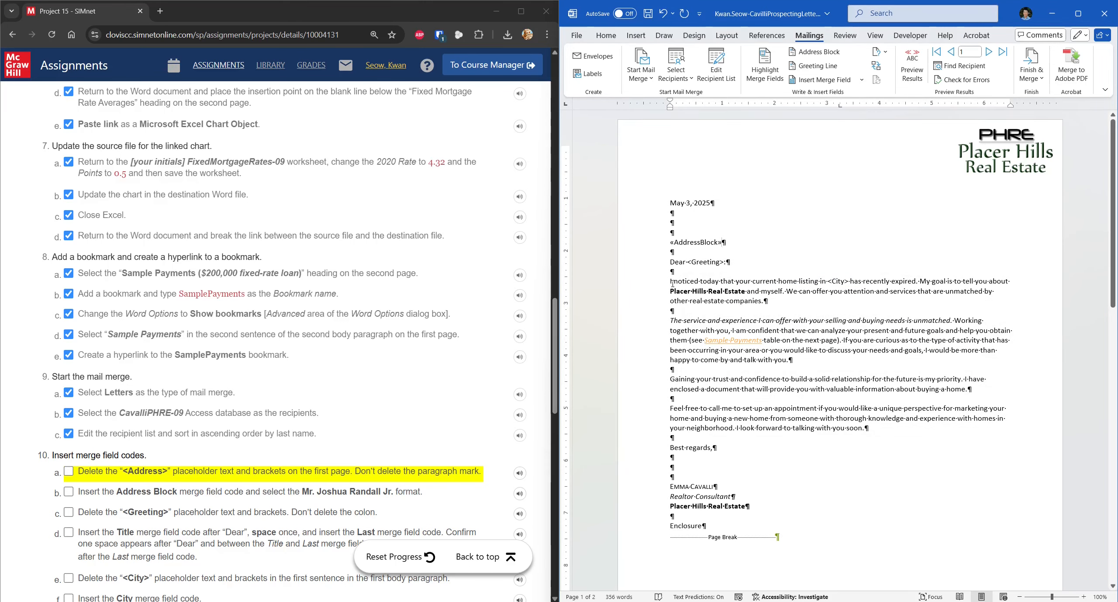
left_click(69, 472)
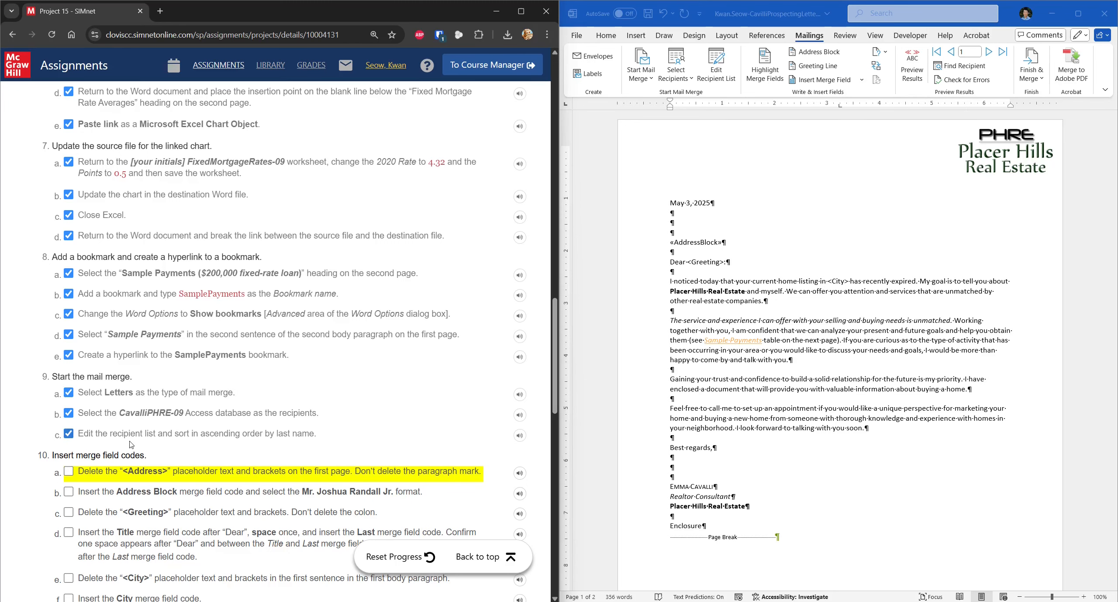
left_click(70, 473)
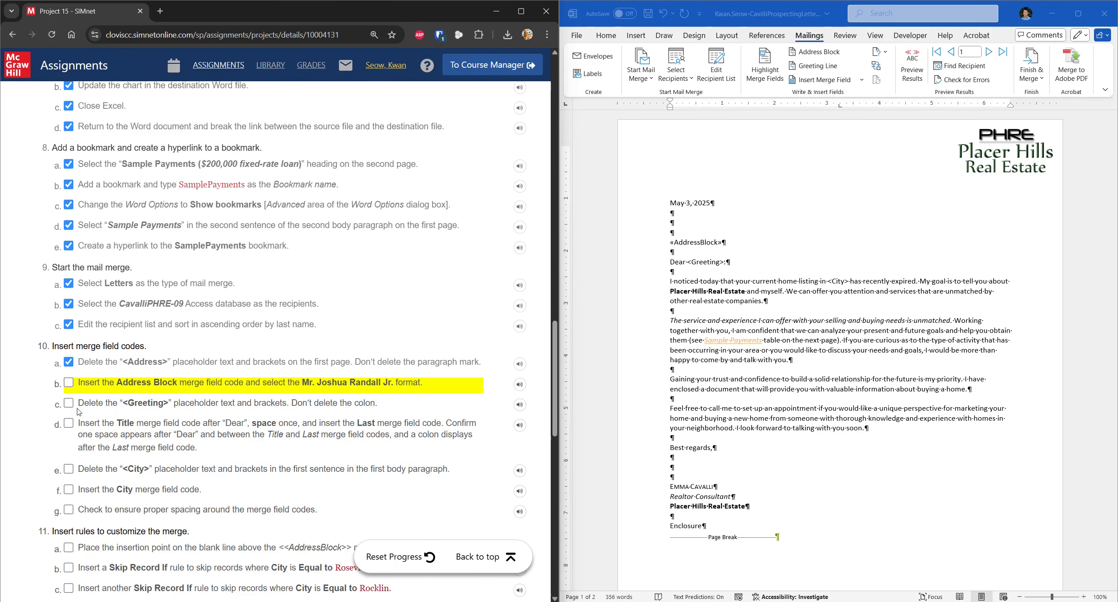
left_click(69, 382)
left_click(725, 263)
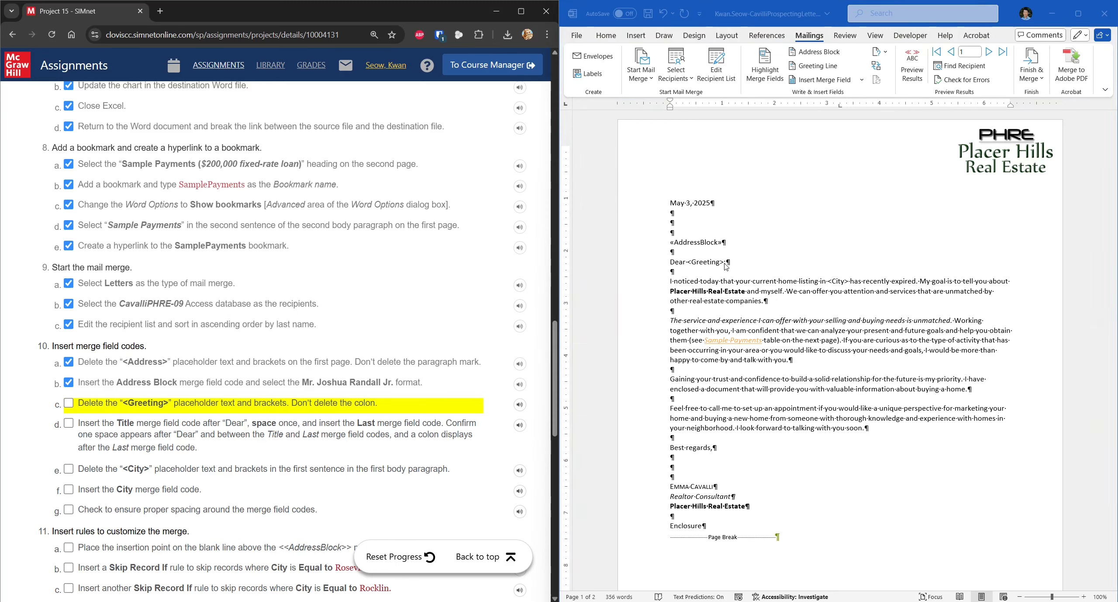
double_click(725, 262)
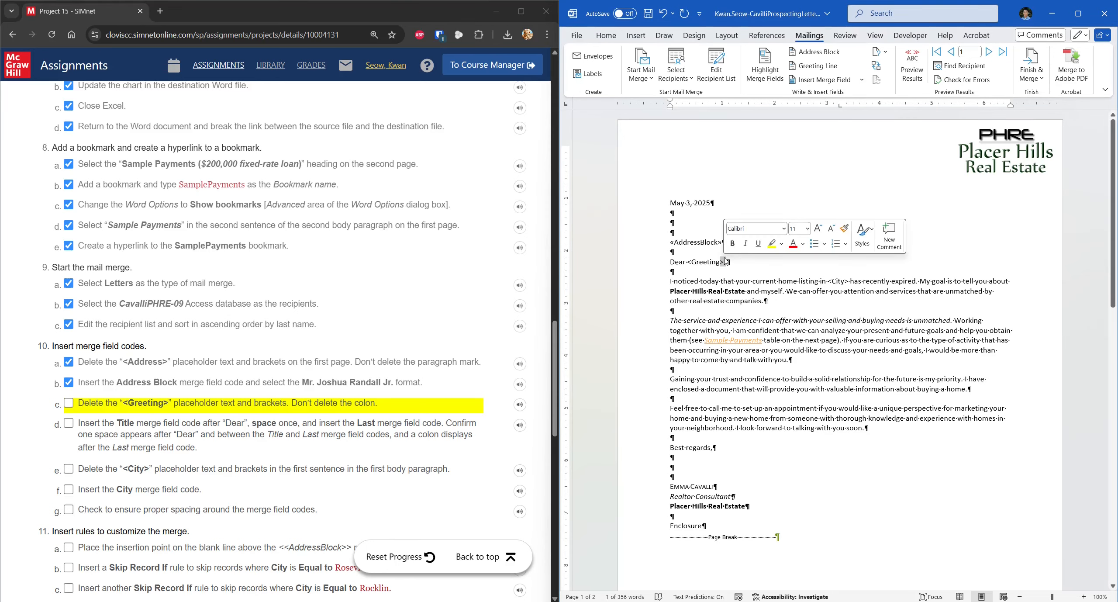
Step: Delete the <Greeting> placeholder while keeping the colon after Dear
left_click(724, 261)
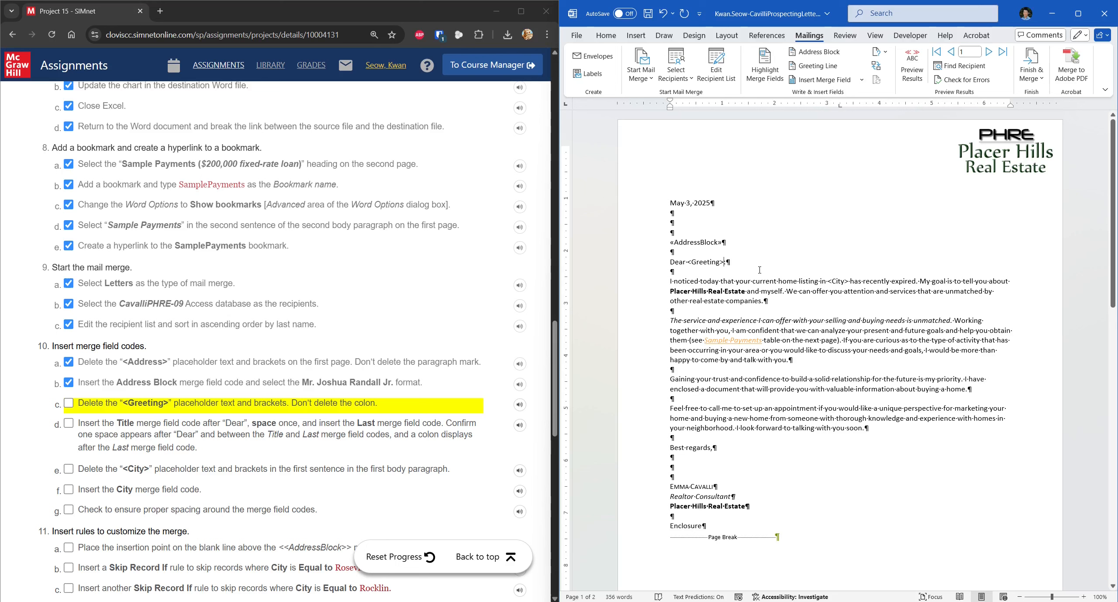
key("BackSpace")
key("BackSpace")
key("BackSpace")
left_click(80, 411)
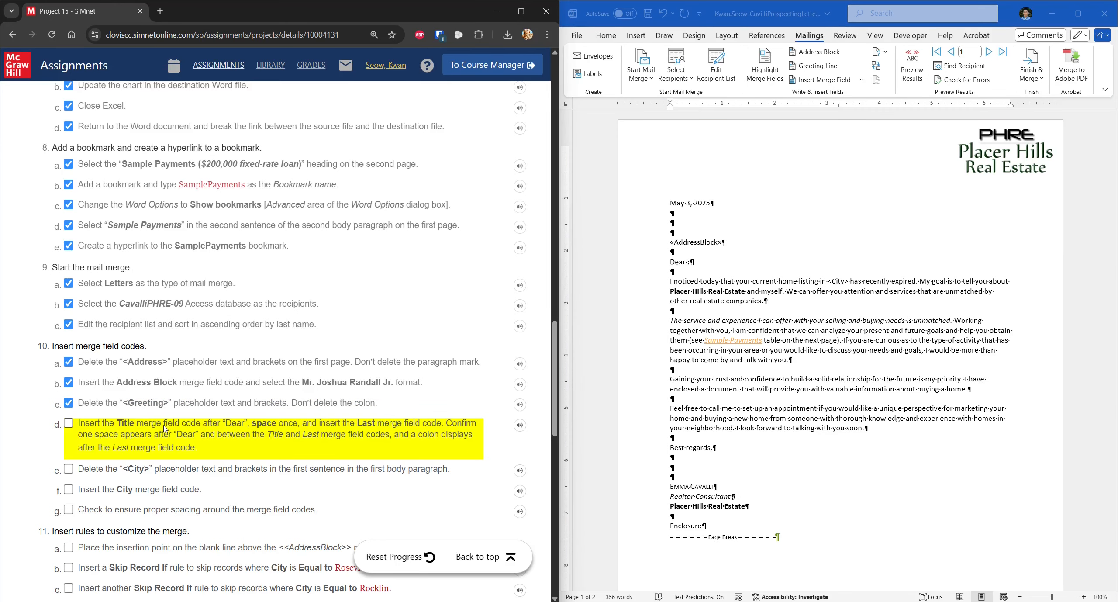
Step: Insert the Title and Last merge fields after Dear, separated by a space
left_click(863, 84)
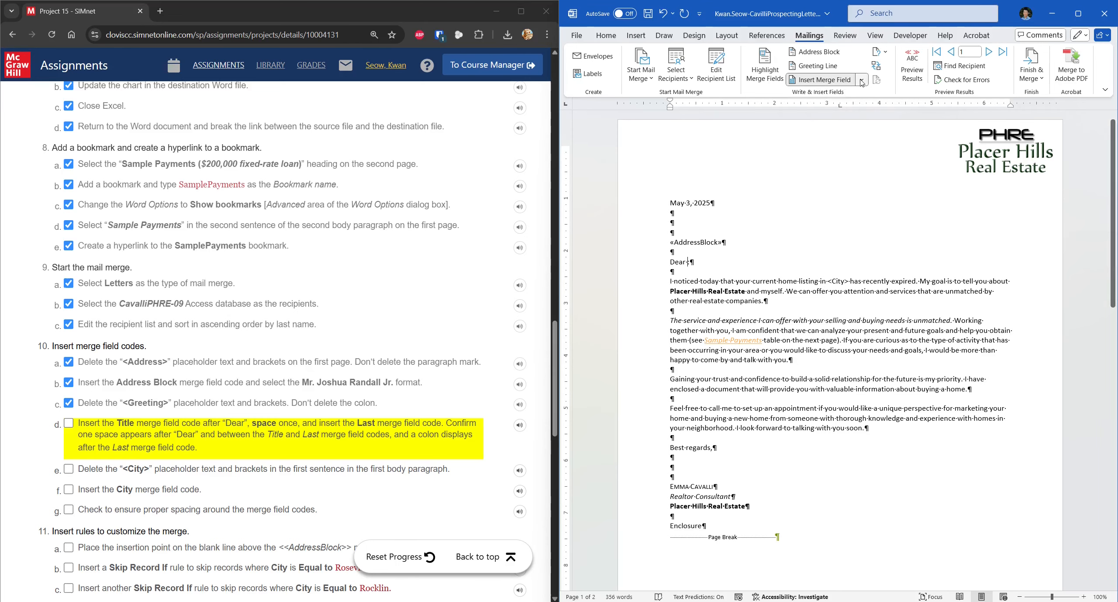
left_click(820, 97)
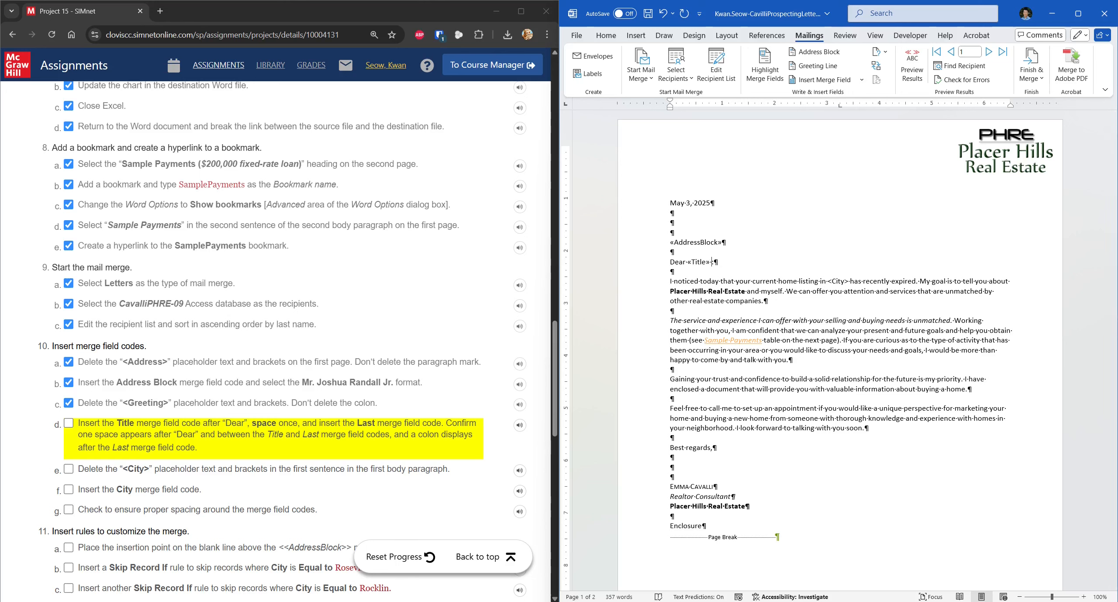
left_click(862, 79)
left_click(834, 127)
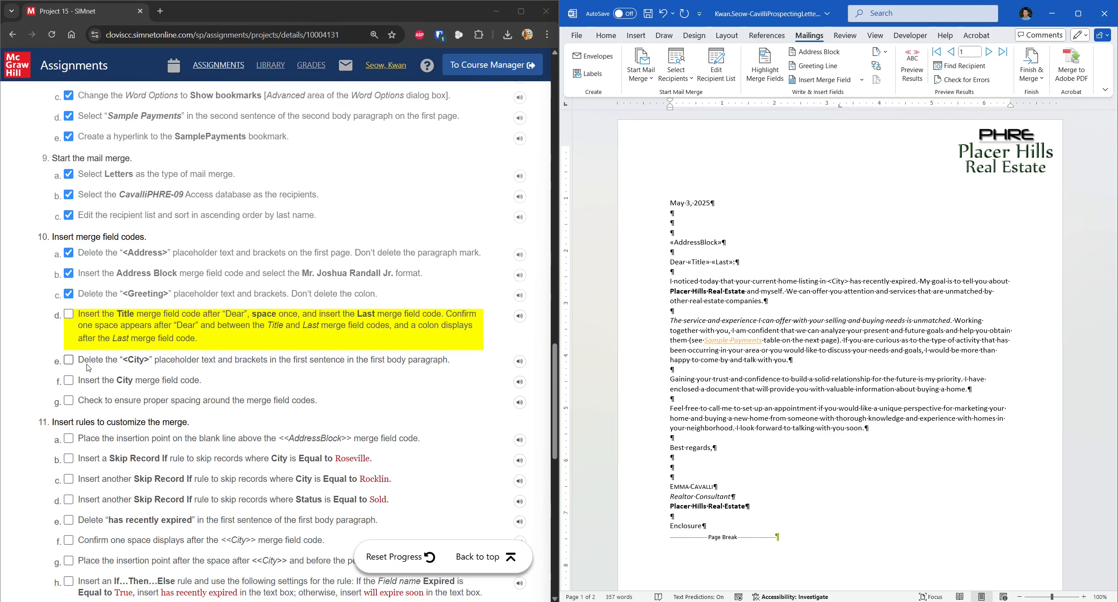
left_click_drag(733, 262, 689, 263)
left_click(711, 262)
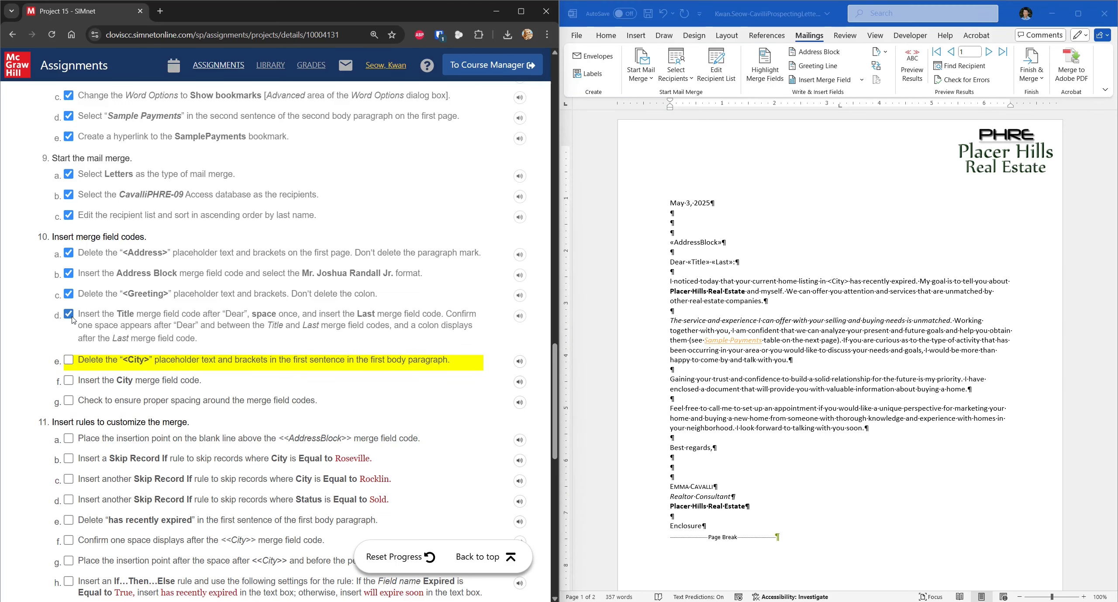
Step: Replace the <City> placeholder in the first body paragraph with the «City» merge field
left_click(850, 281)
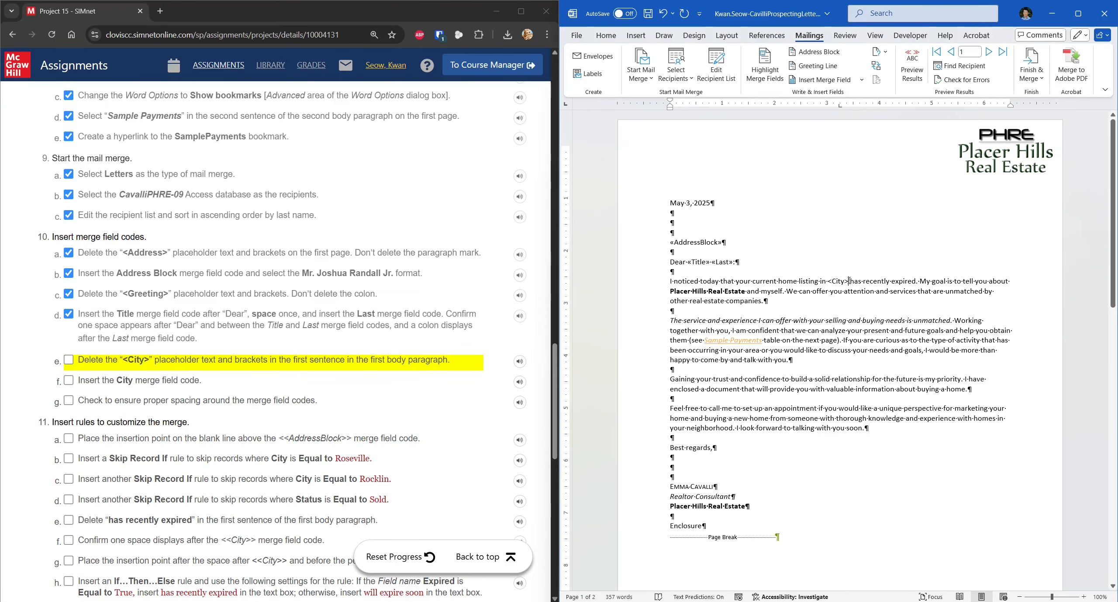
key("BackSpace")
key("BackSpace")
key("BackSpace")
key("BackSpace")
key("BackSpace")
key("BackSpace")
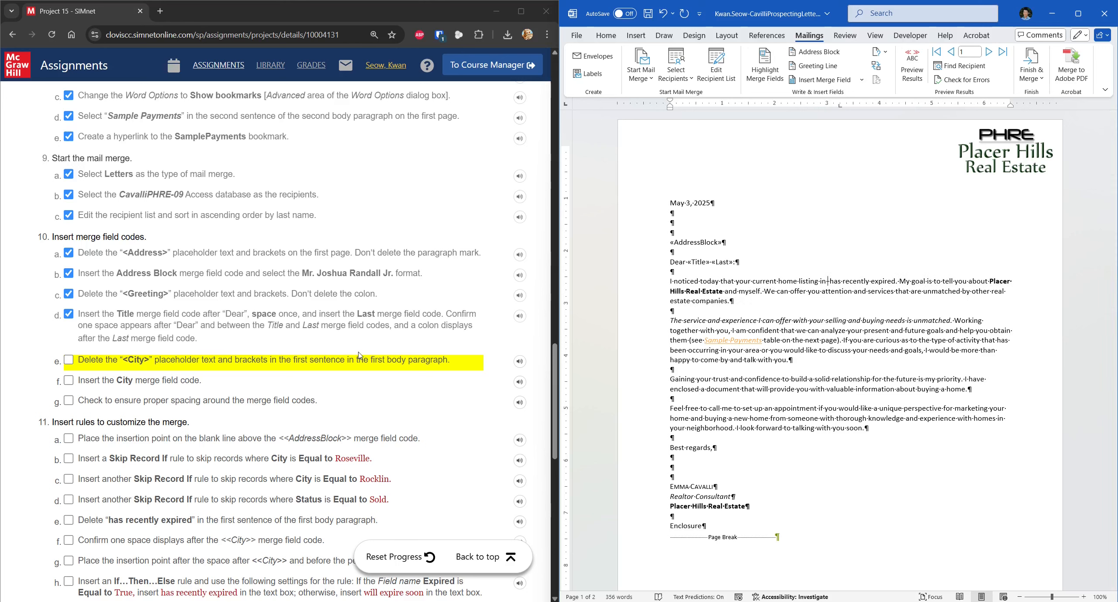
left_click(862, 80)
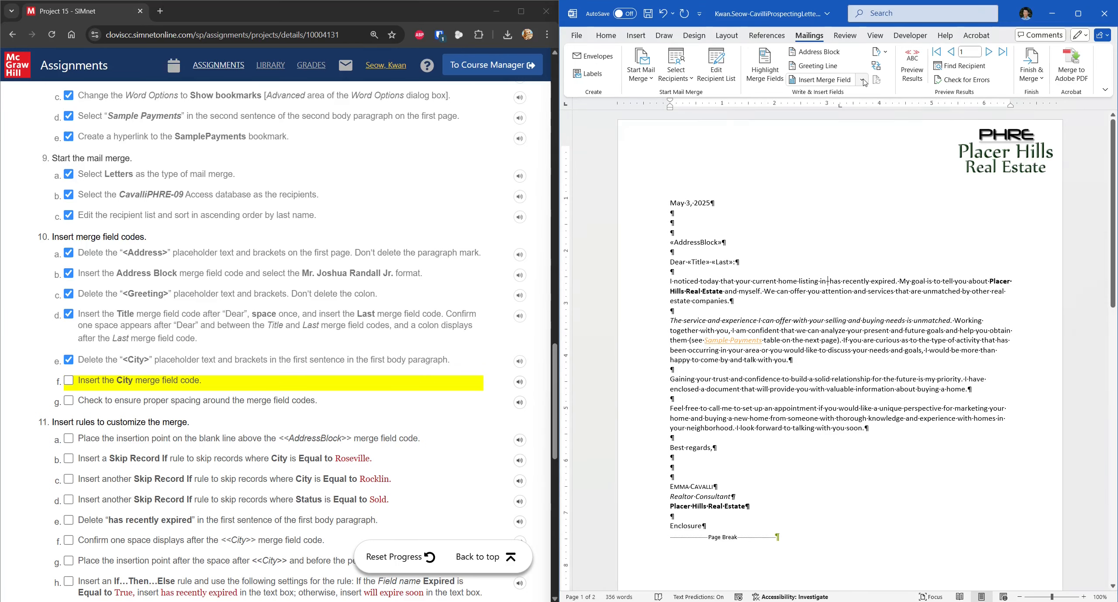
left_click(835, 155)
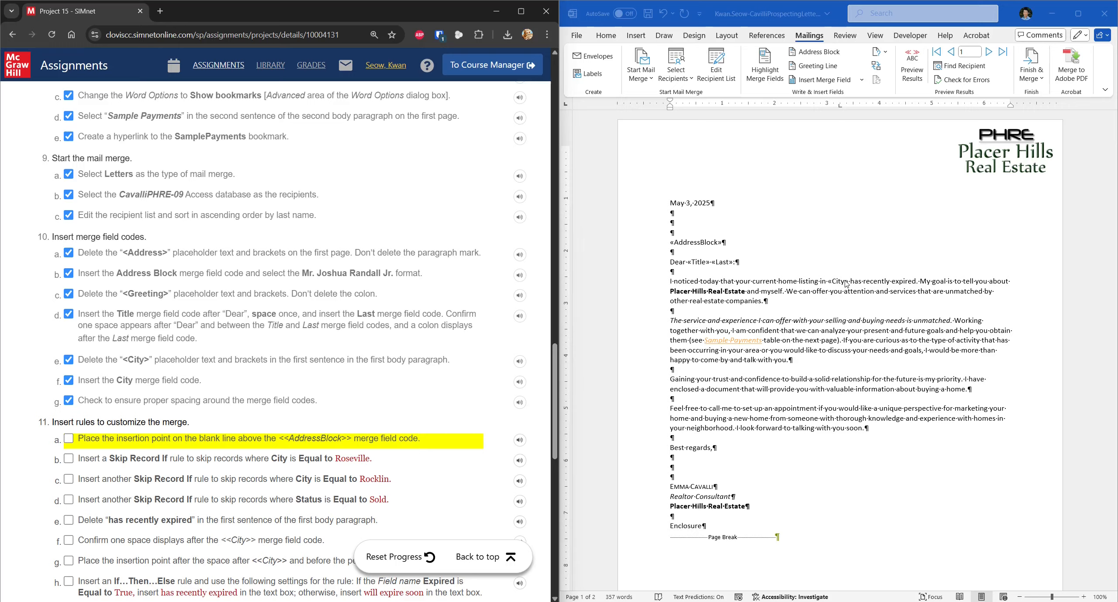
scroll(99, 351, "down", 4)
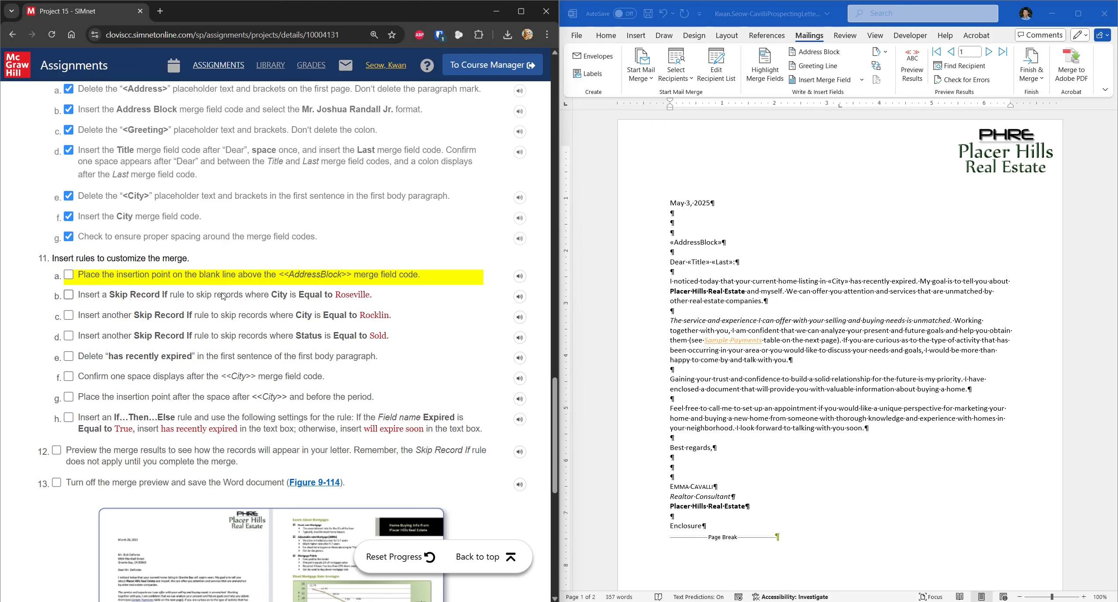
left_click(673, 233)
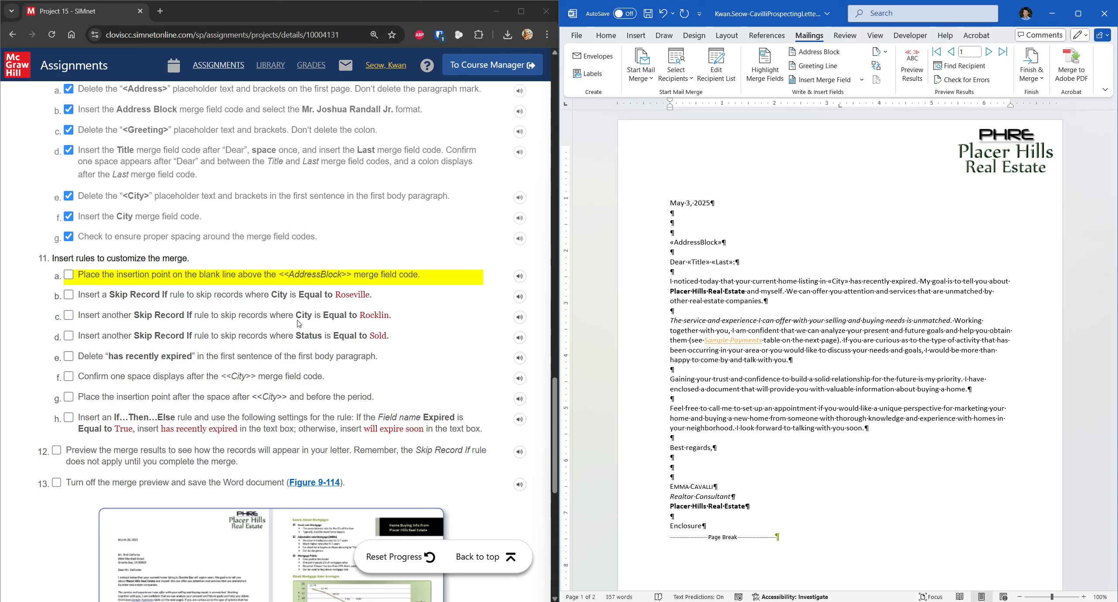
Step: Insert a Skip Record If rule that tests the City field
left_click(887, 54)
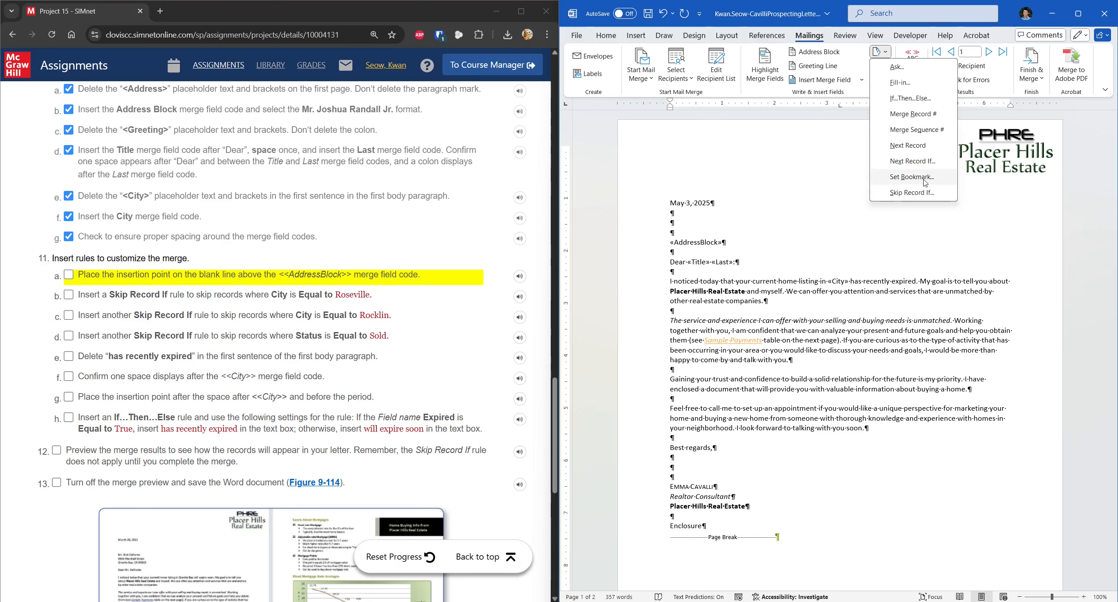
left_click(912, 193)
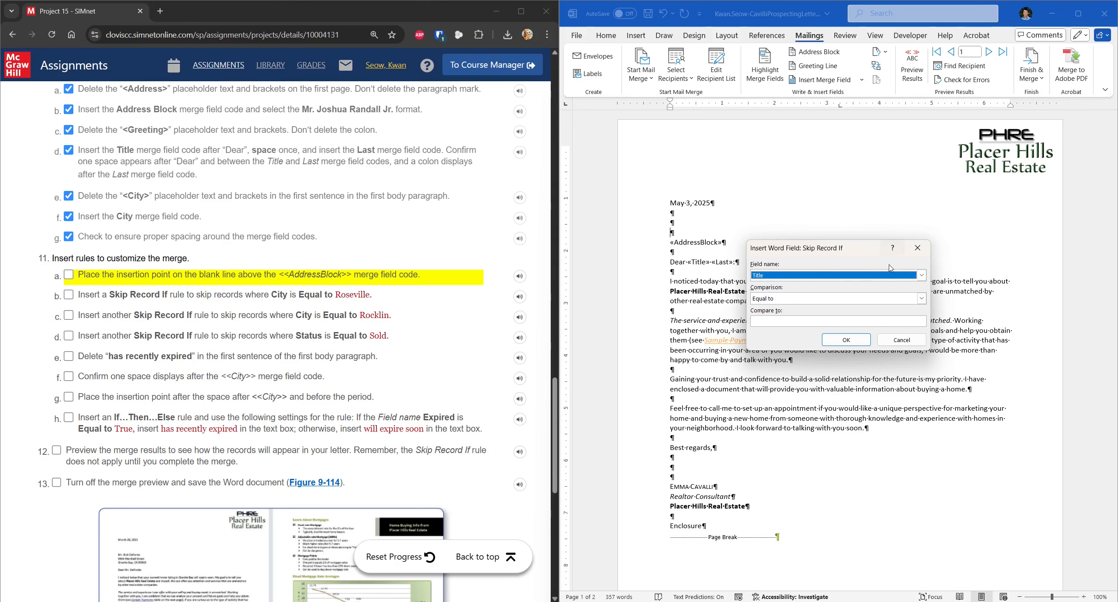
left_click(921, 277)
left_click(886, 315)
left_click(790, 320)
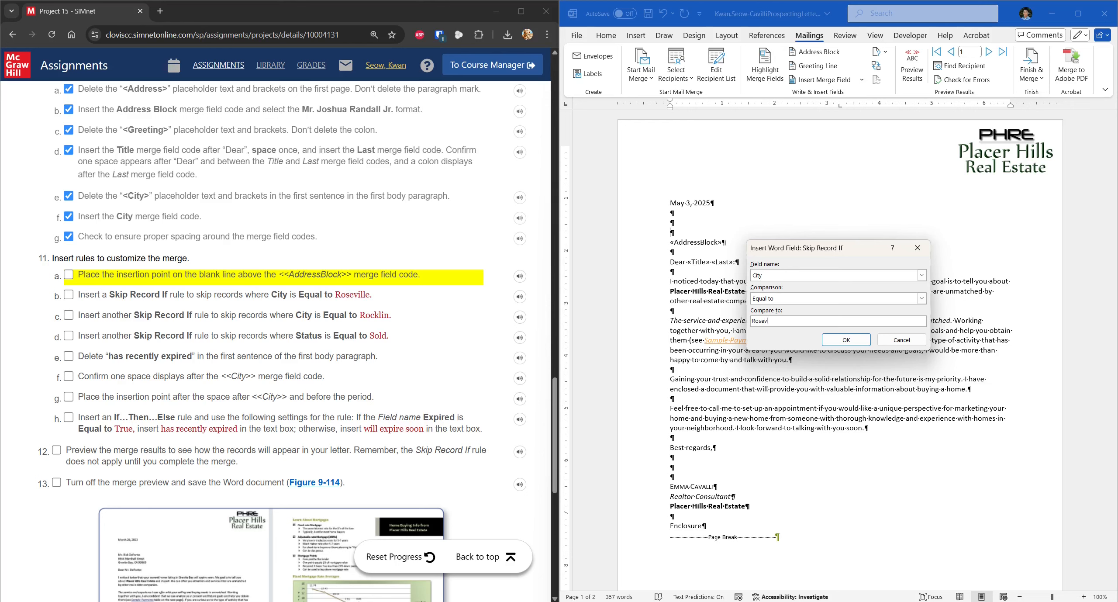
left_click(847, 339)
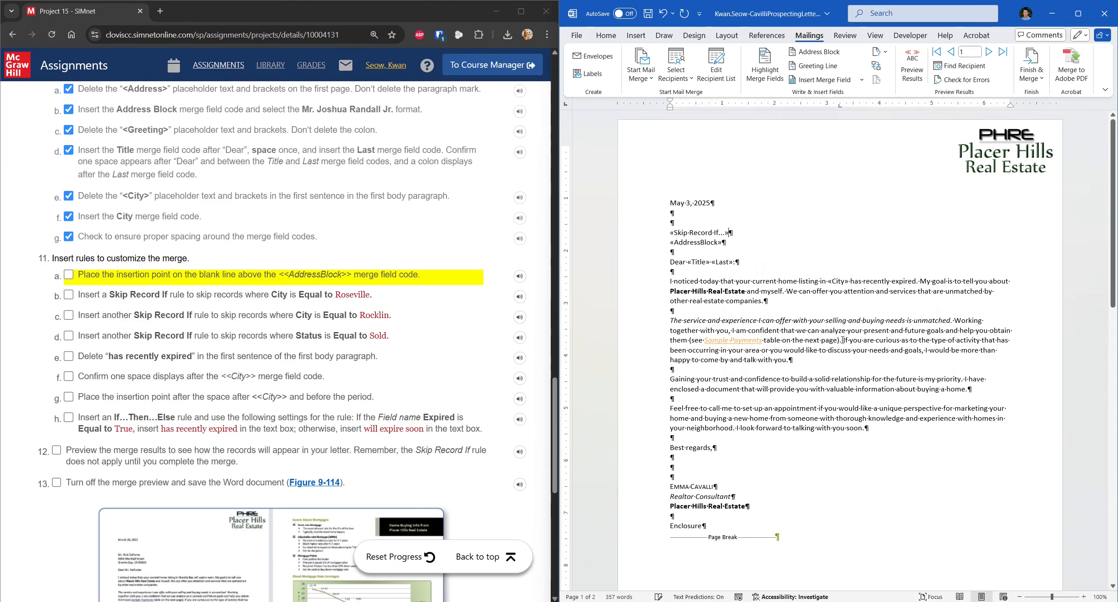
Step: Add another Skip Record If rule skipping City equal to Rocklin, and tick the finished steps
left_click(879, 51)
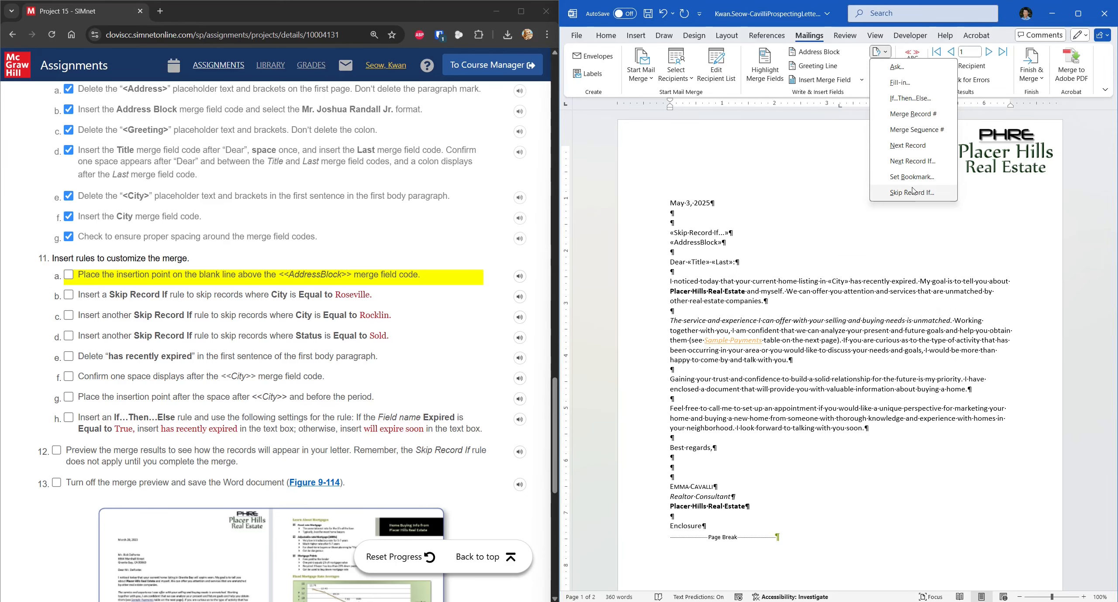
left_click(914, 203)
left_click(922, 276)
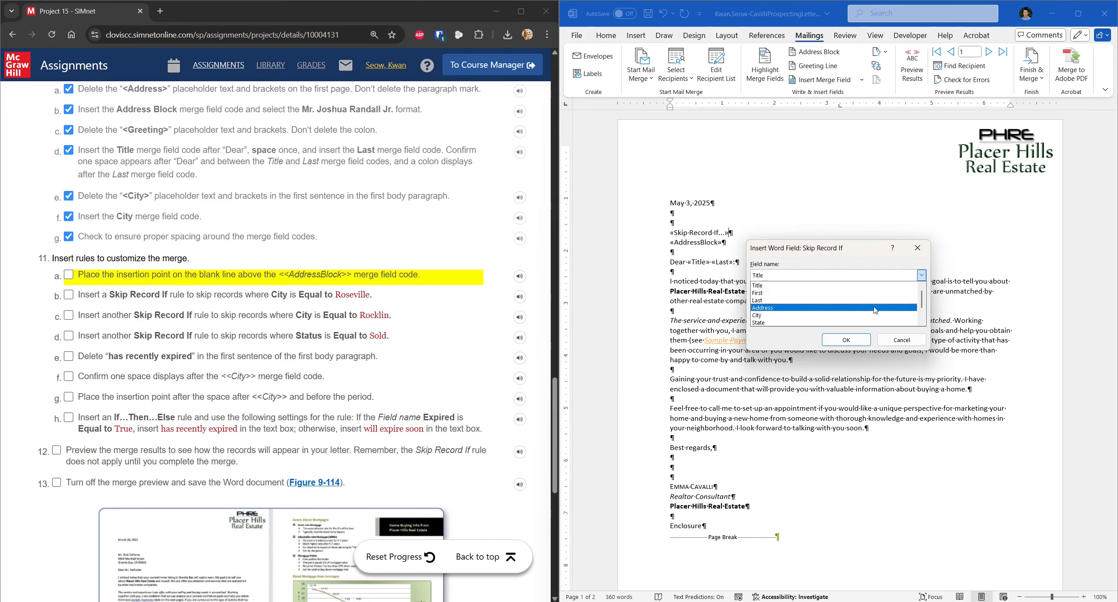
left_click(848, 317)
left_click(827, 321)
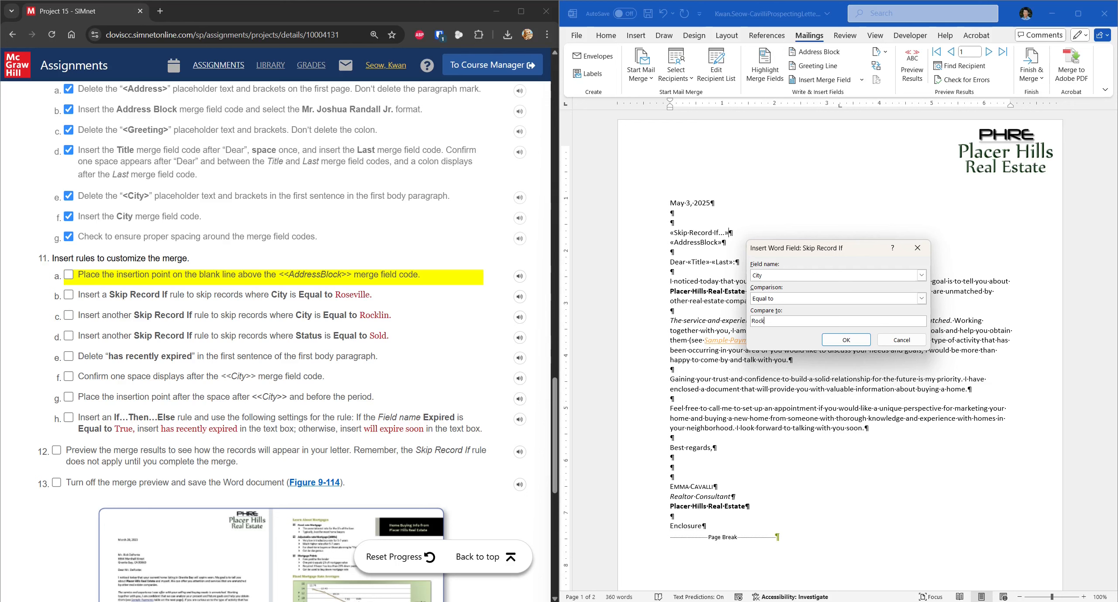
left_click(846, 339)
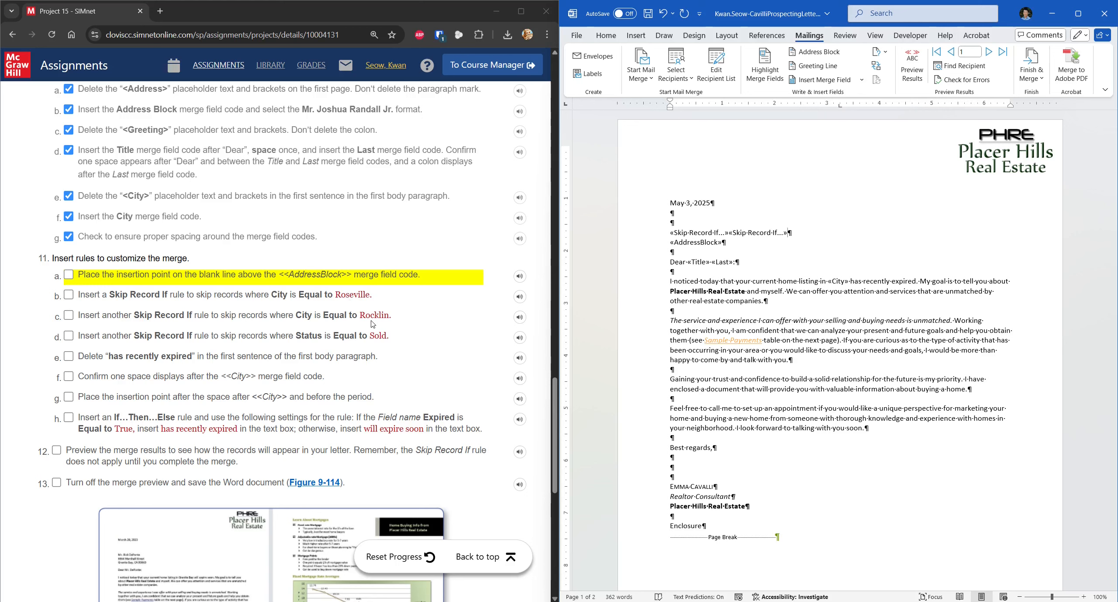
left_click(104, 311)
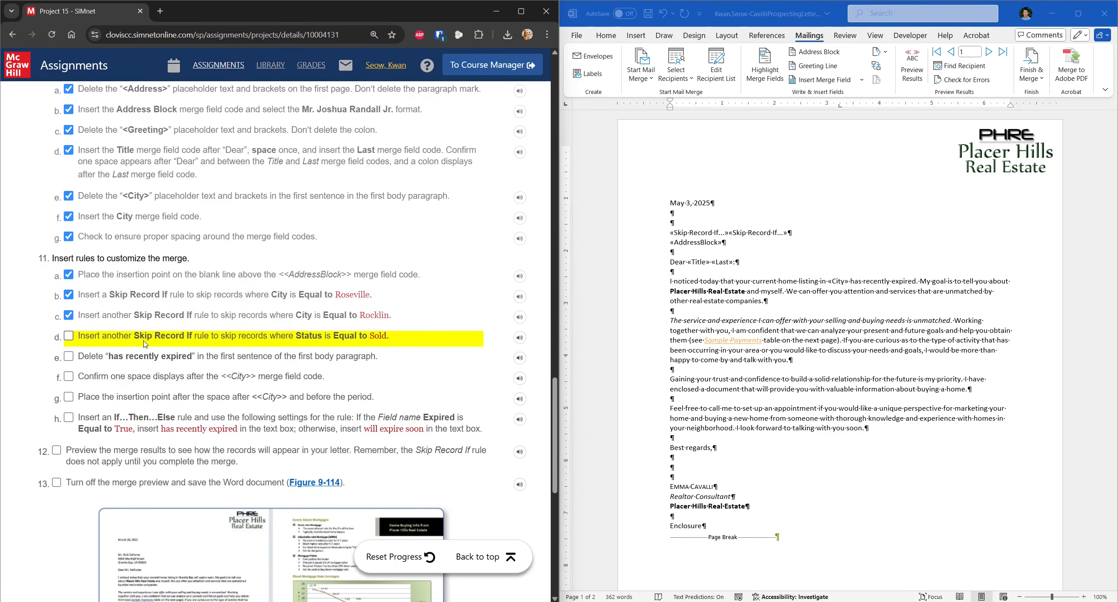
Step: Add a Skip Record If rule that skips records whose Status equals 'Sold'
left_click(880, 51)
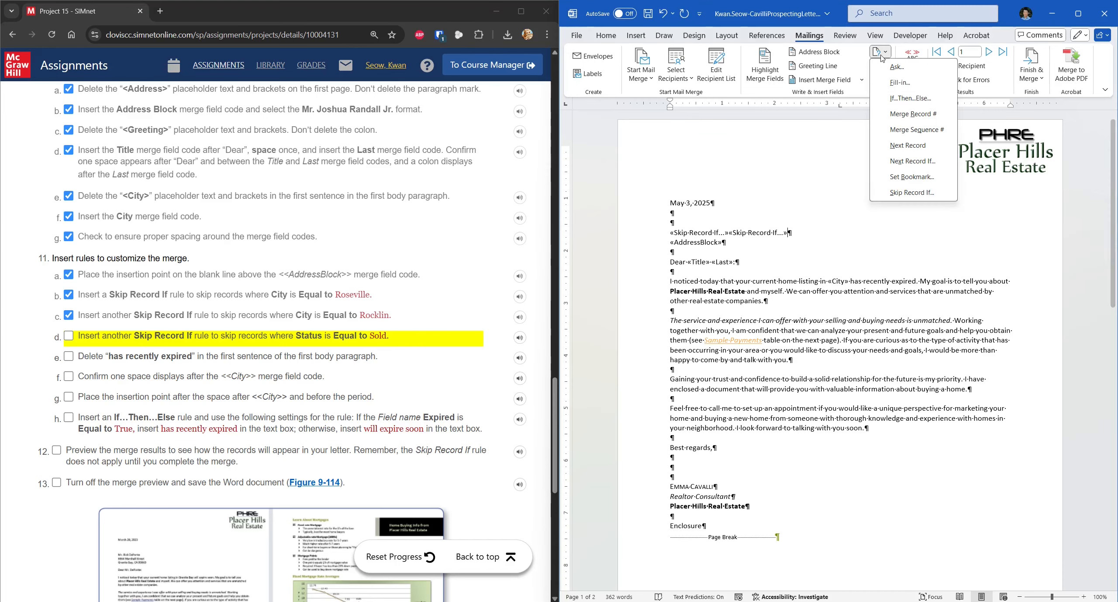
left_click(913, 192)
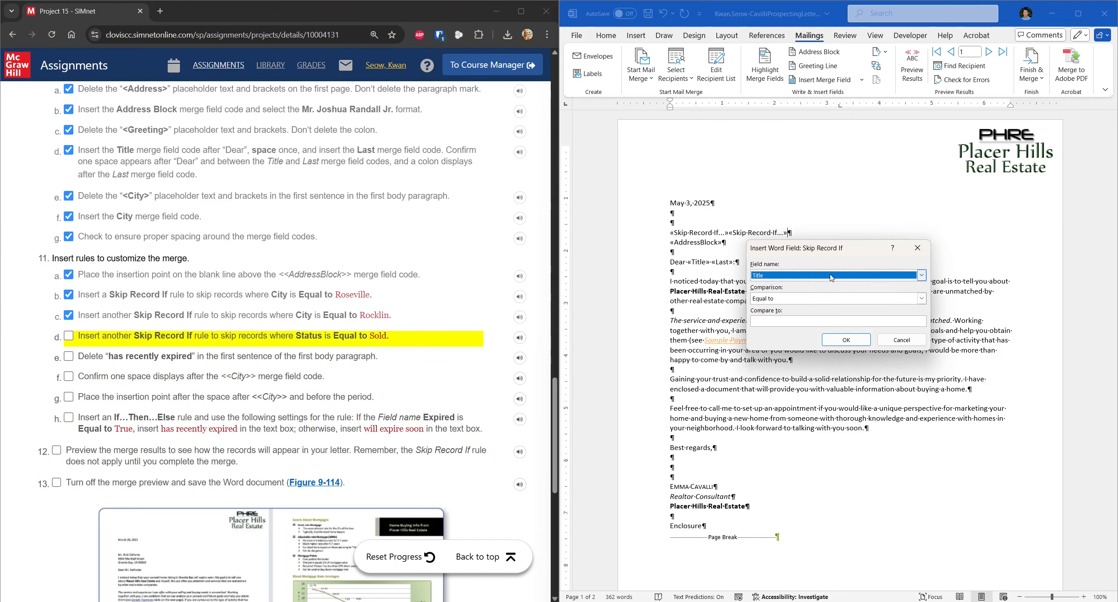
left_click(900, 276)
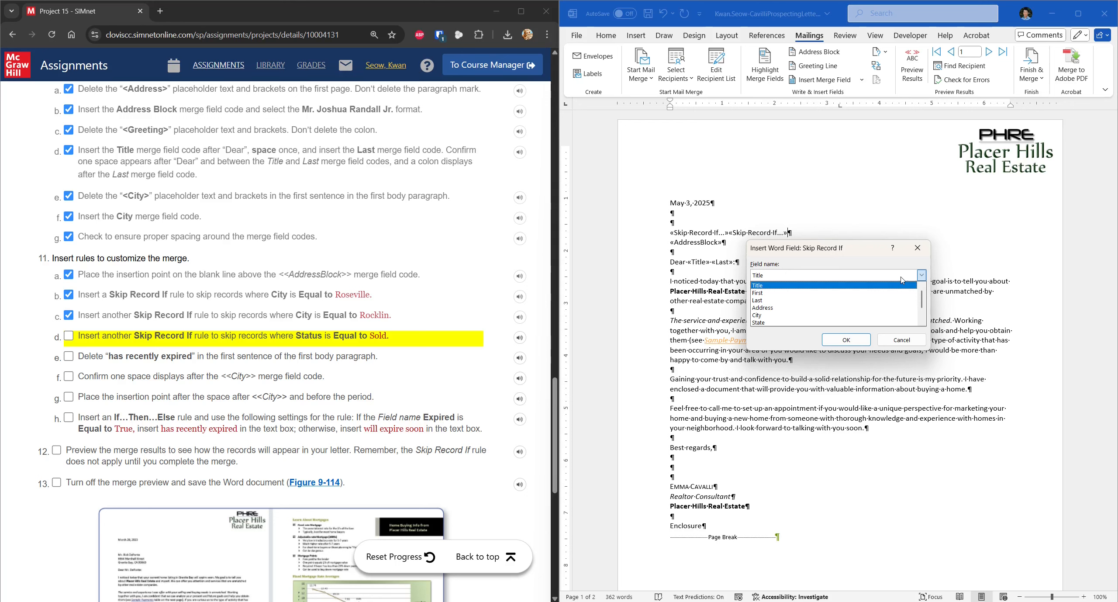
scroll(838, 298, "down", 1)
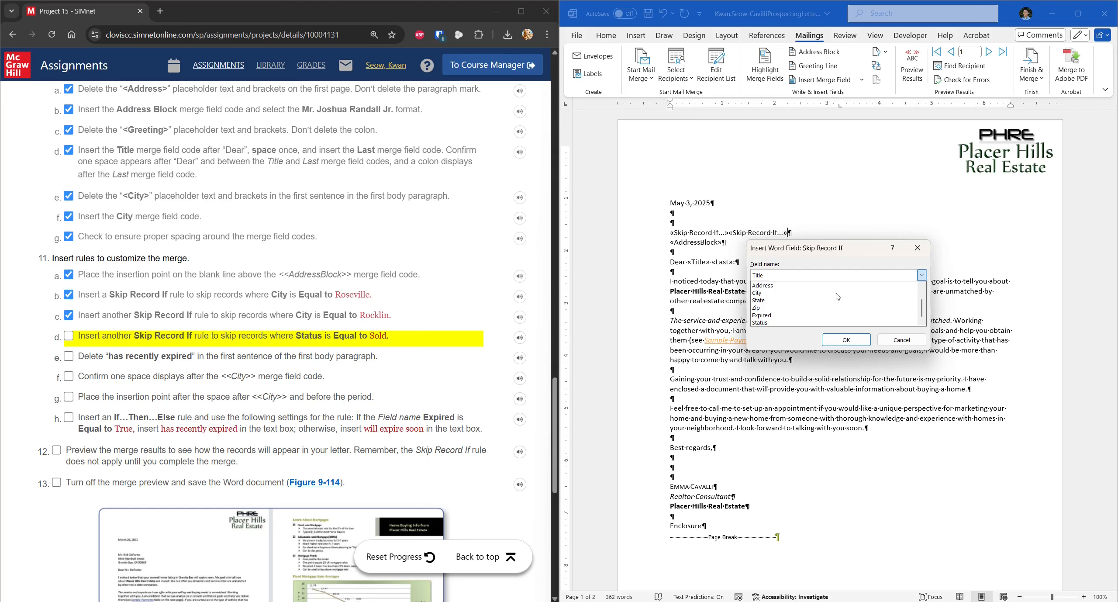
left_click(775, 323)
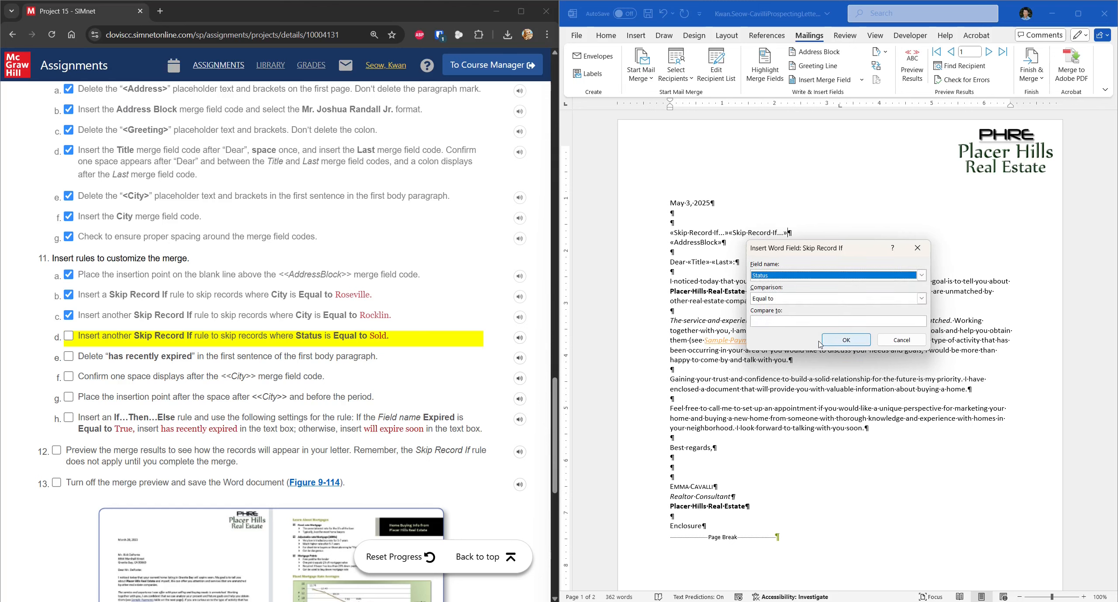
left_click(785, 319)
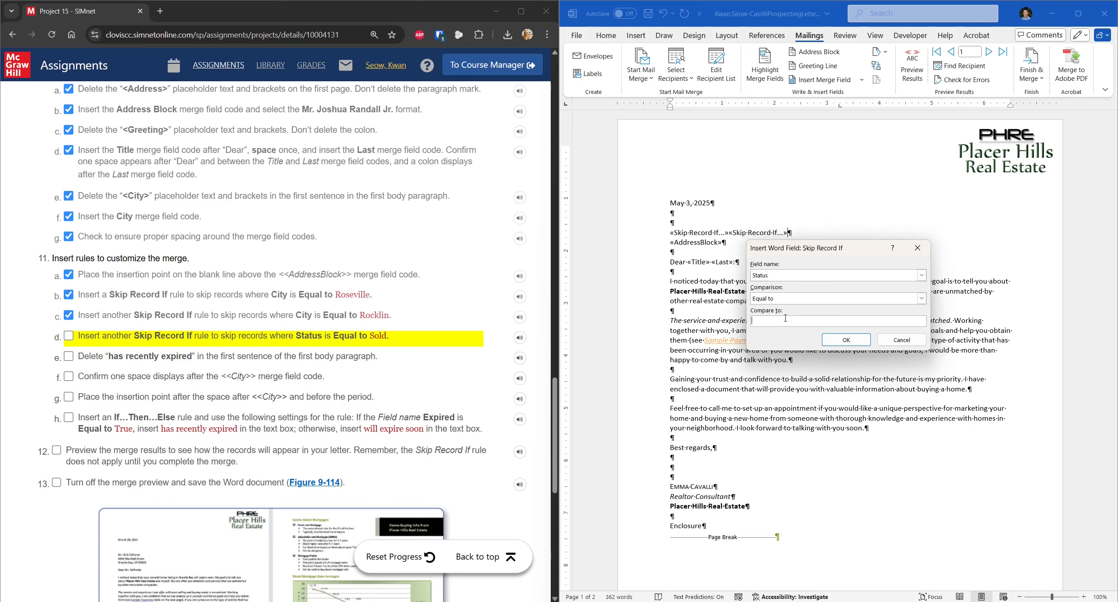
type("Sold")
left_click(846, 340)
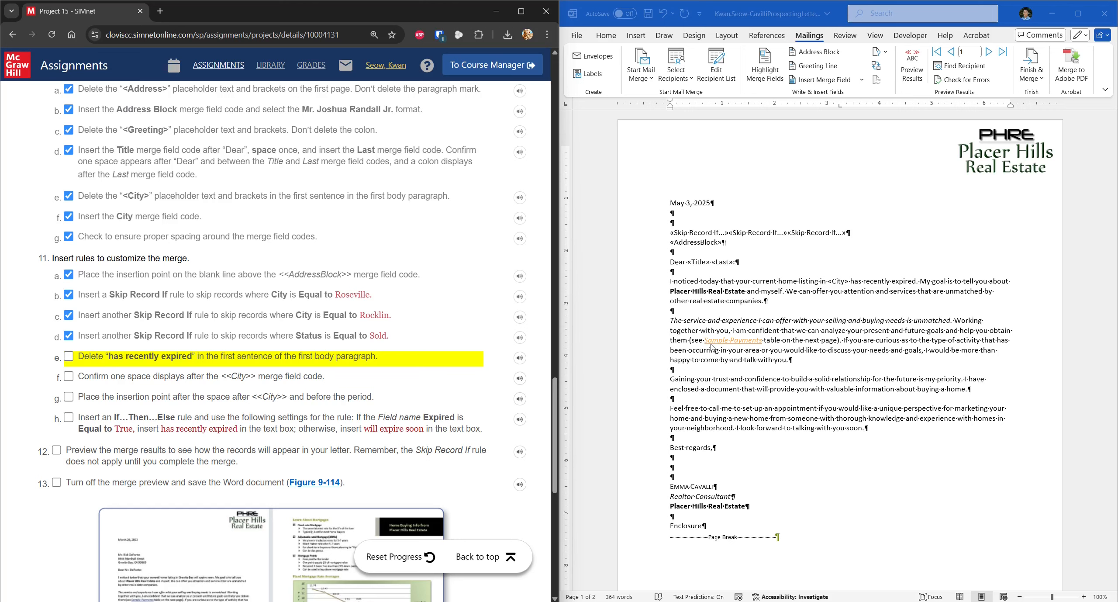
Step: Delete 'has recently expired' after «City» in the first sentence and tick steps e–g
left_click_drag(851, 282, 917, 284)
key("Delete")
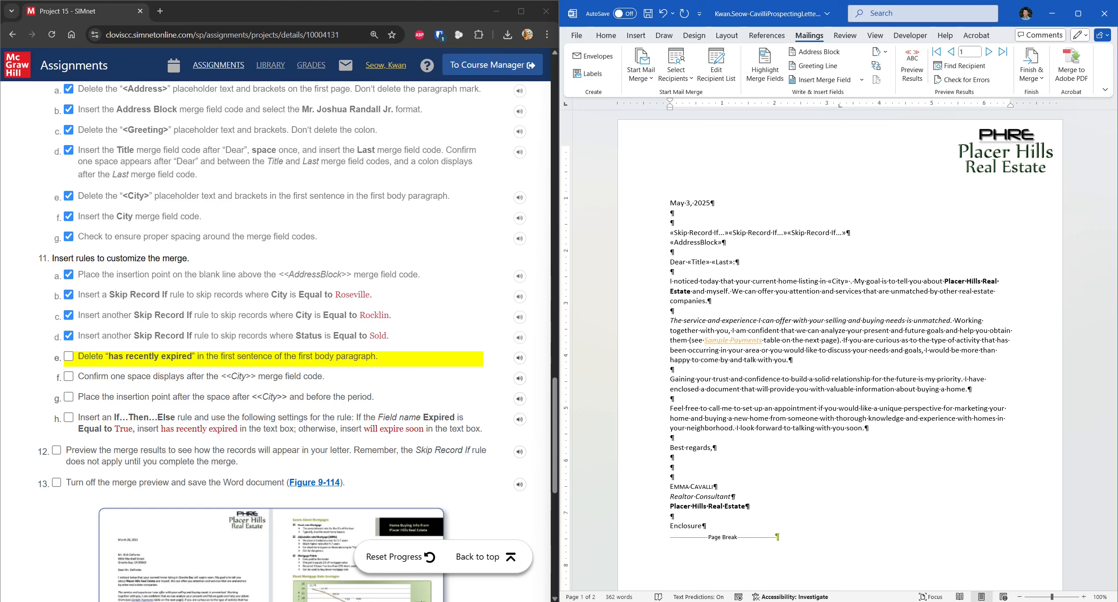
left_click(171, 357)
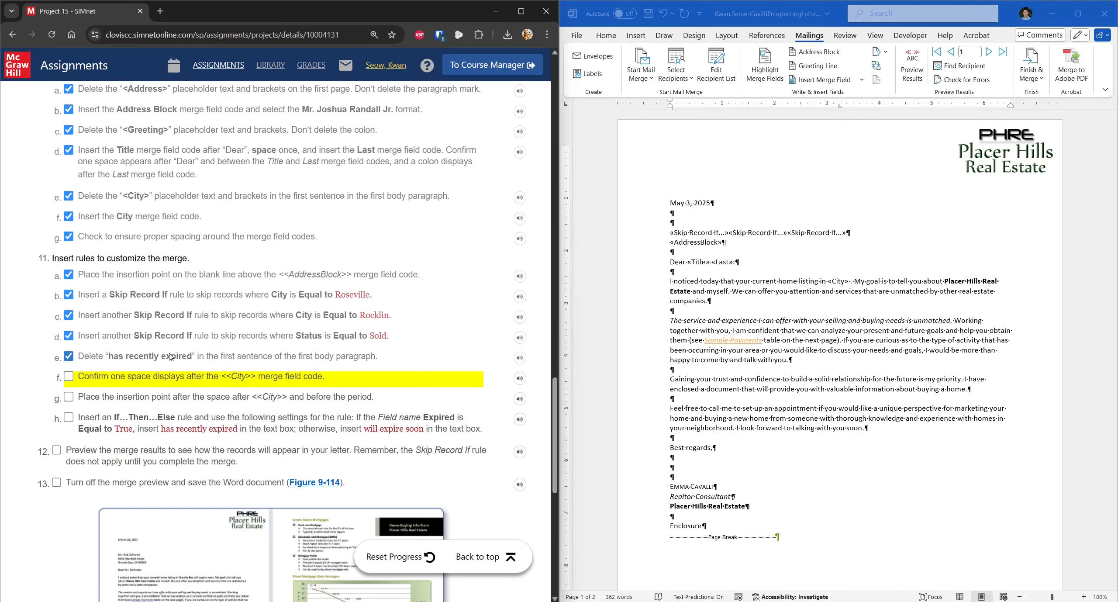
left_click(99, 378)
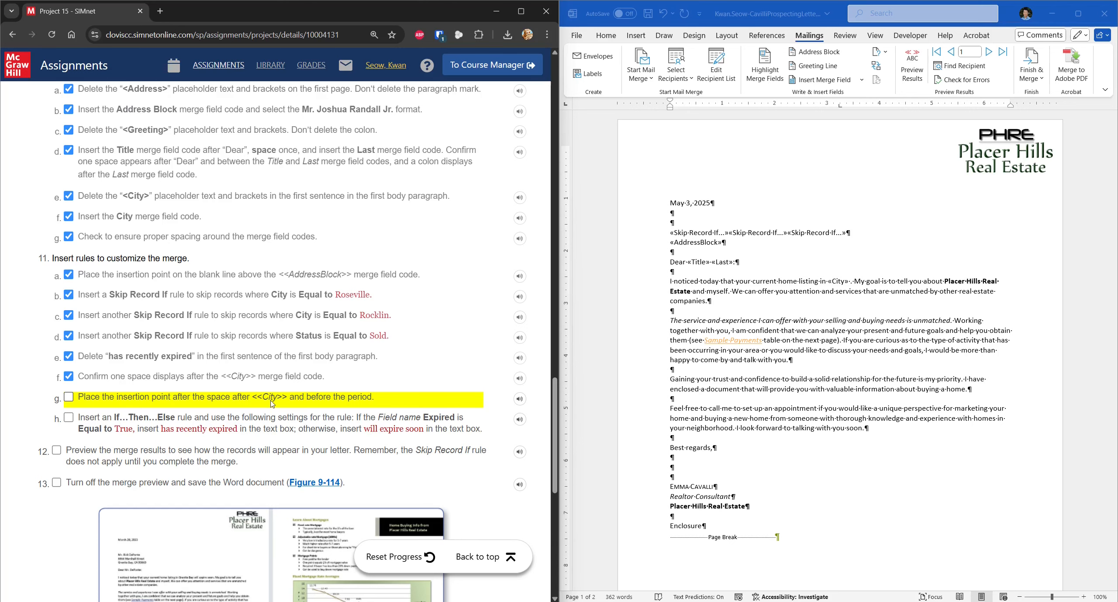
left_click(94, 399)
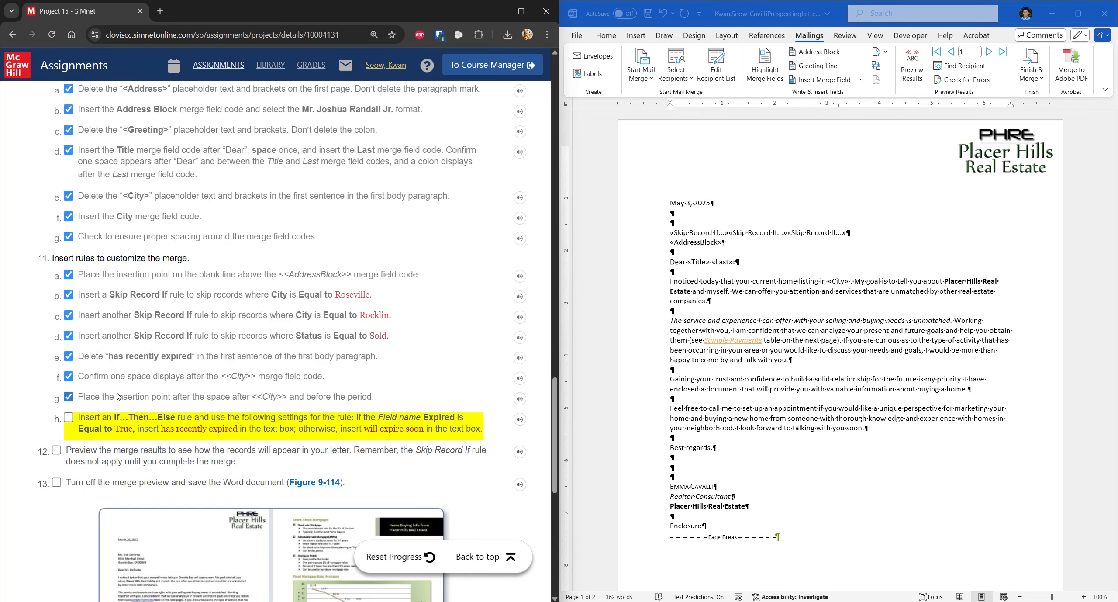
scroll(118, 396, "down", 1)
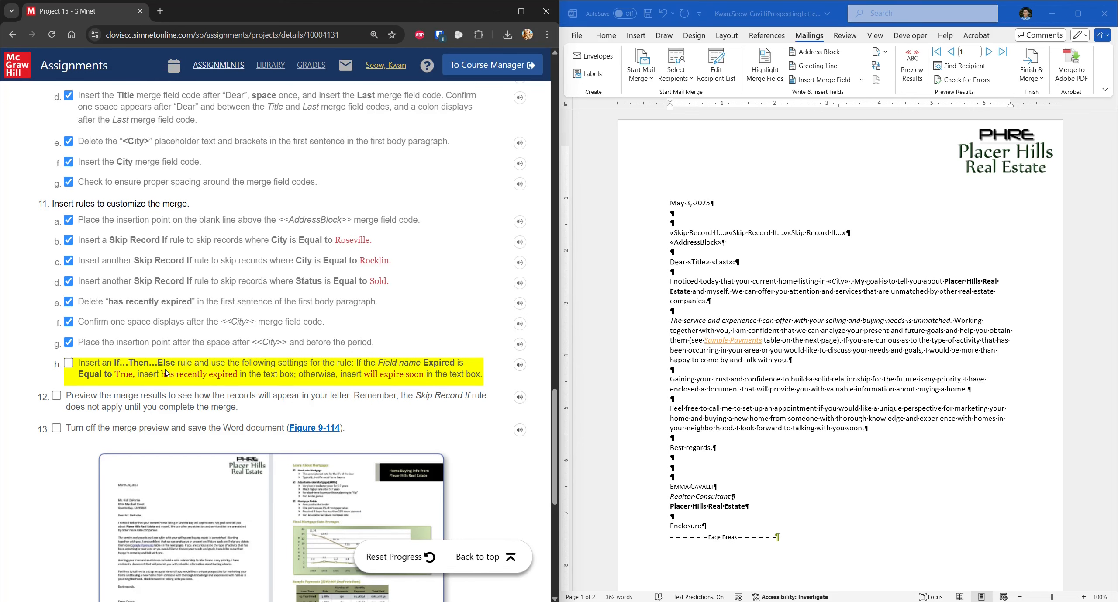
Step: Start an If…Then…Else rule testing whether the Expired field equals True
left_click(886, 53)
left_click(887, 54)
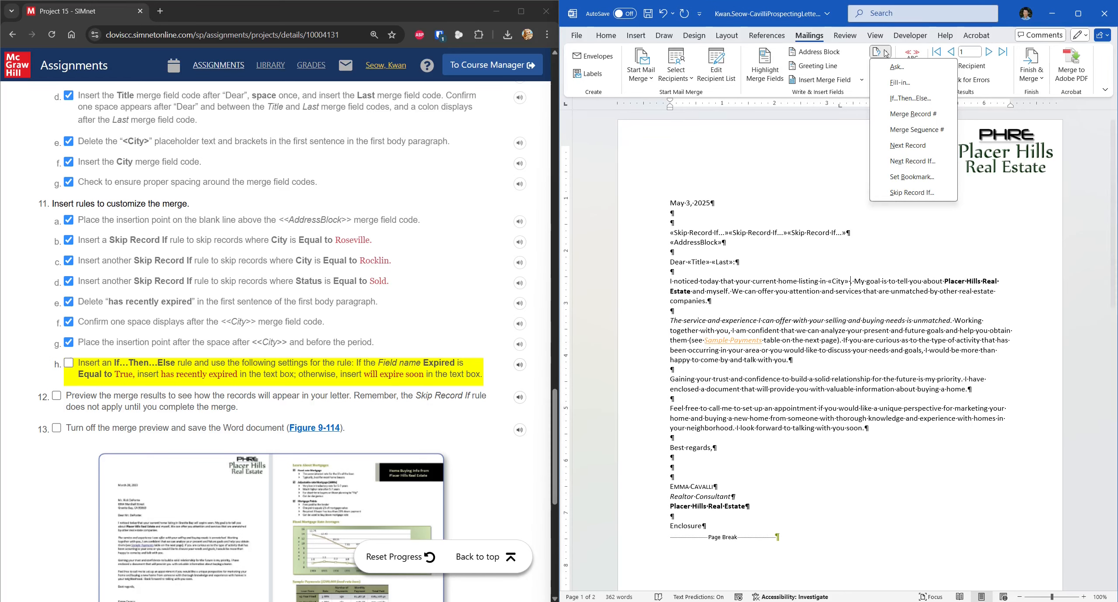
left_click(911, 98)
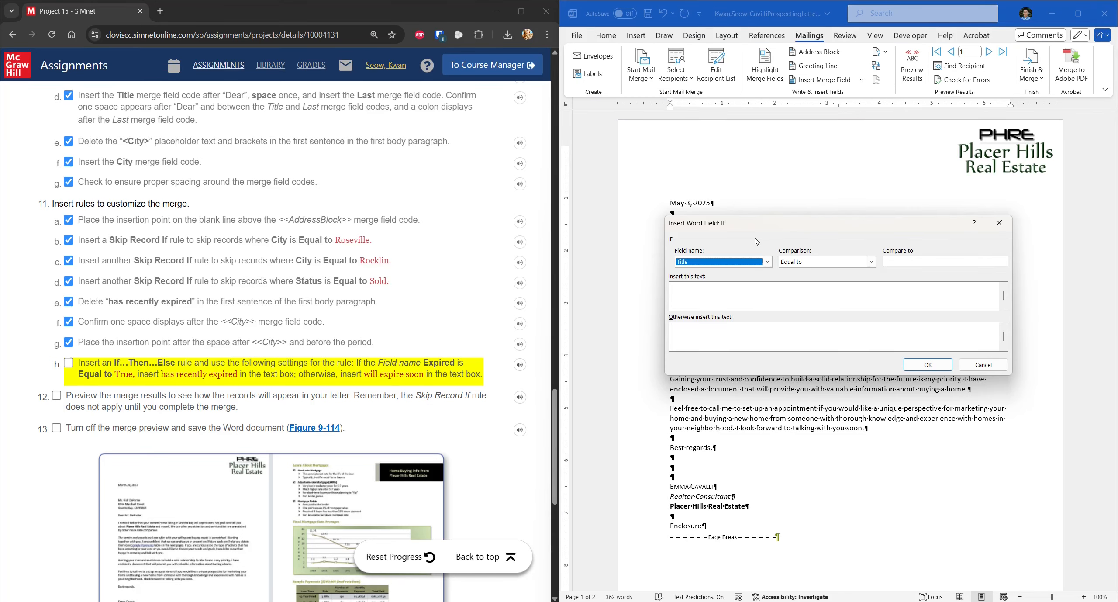
left_click(768, 262)
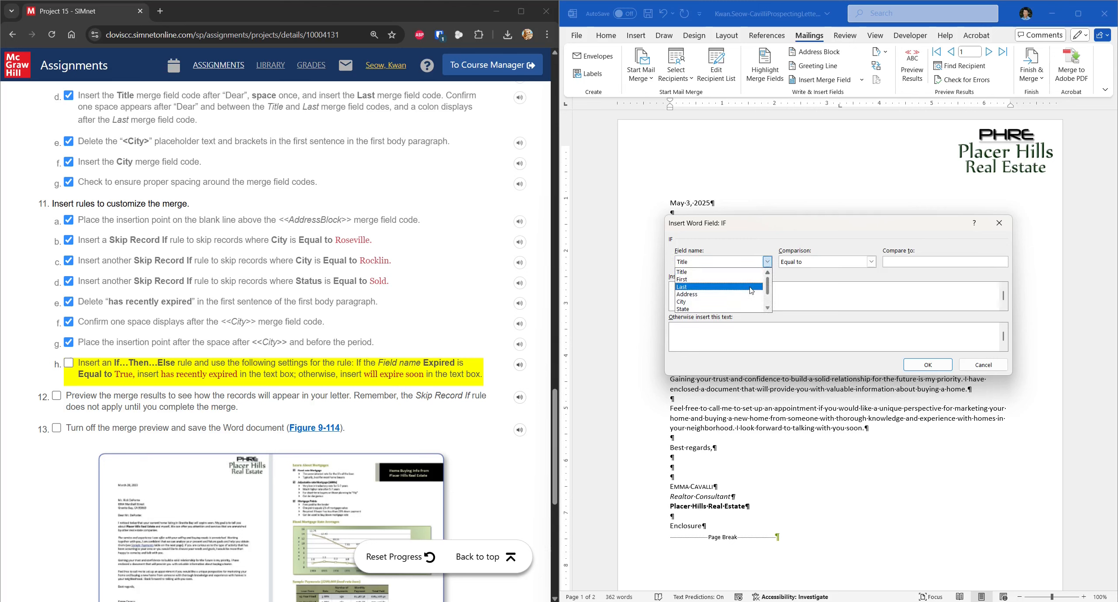
scroll(731, 289, "down", 1)
left_click(709, 302)
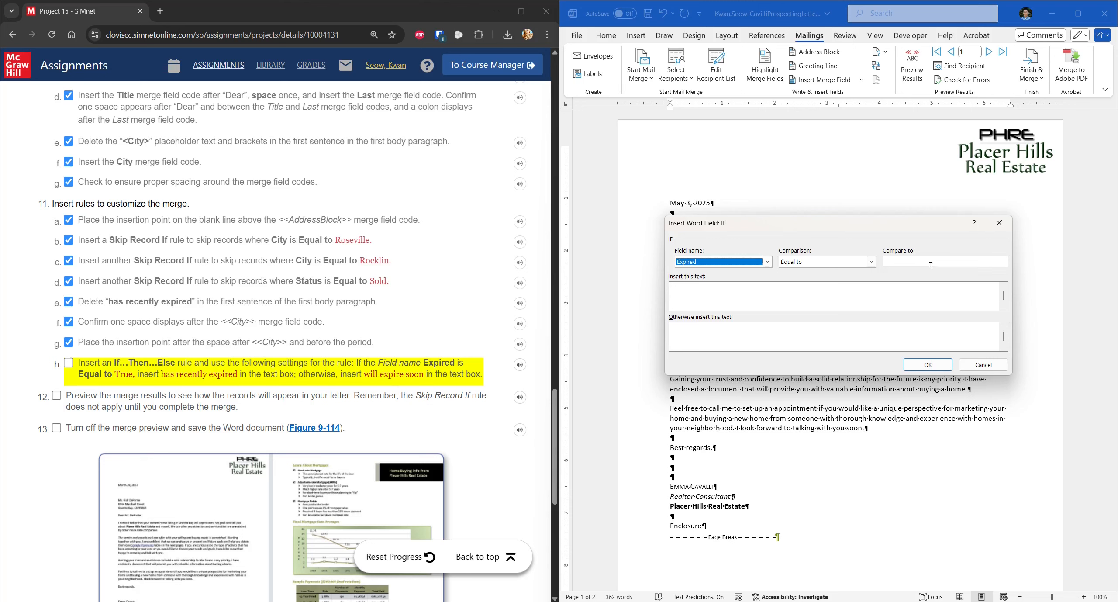
left_click(965, 258)
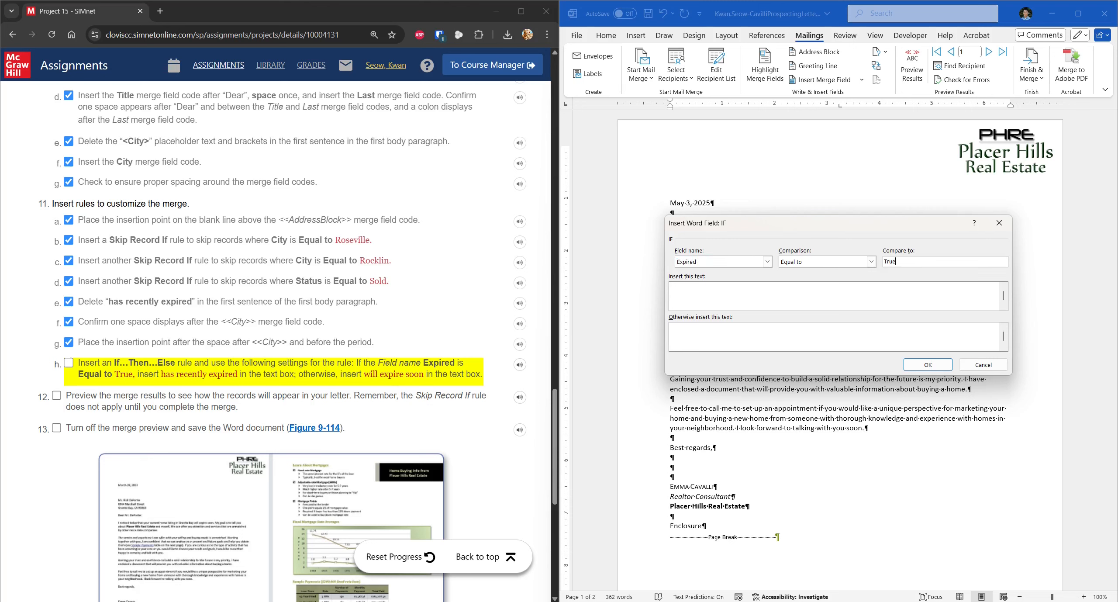
Step: Show 'has recently expired' when true and 'will expire soon' otherwise, and insert the rule
left_click(68, 362)
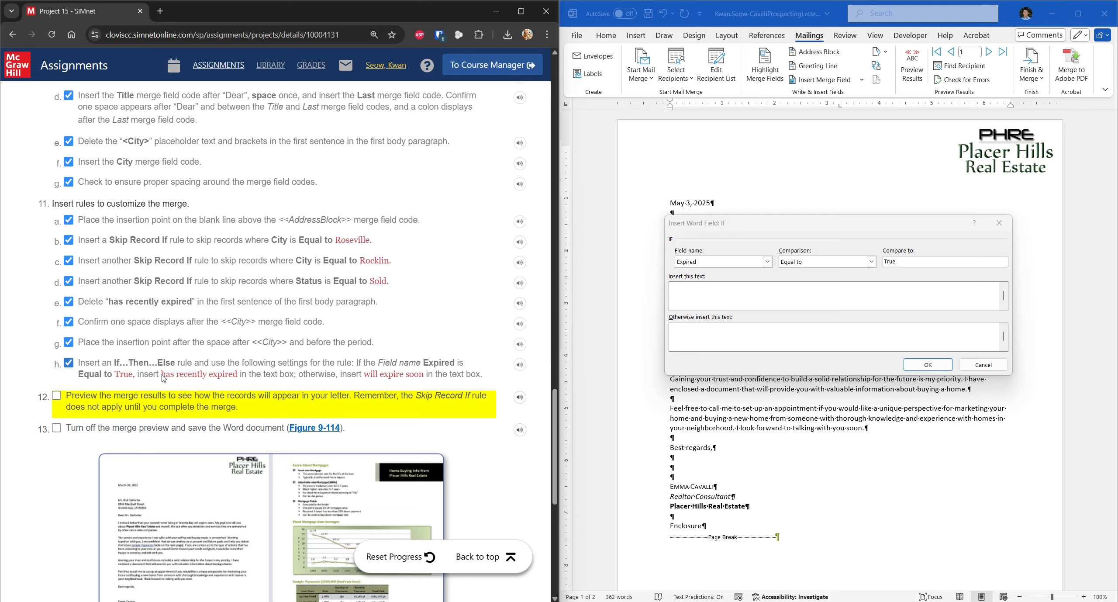
left_click_drag(161, 375, 238, 378)
key("ctrl+c")
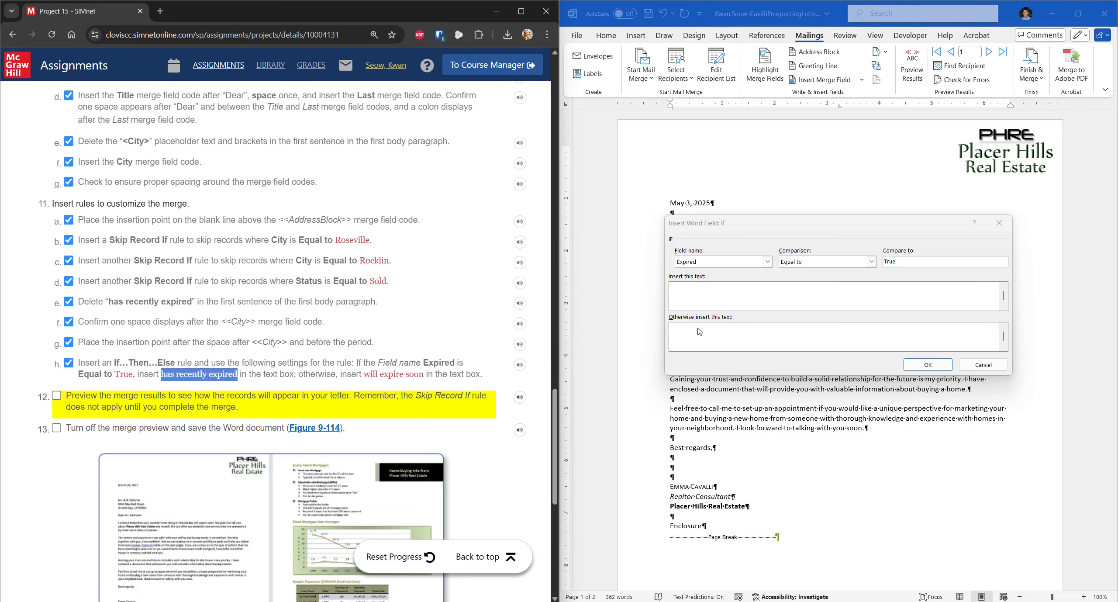
left_click(735, 301)
key("ctrl+v")
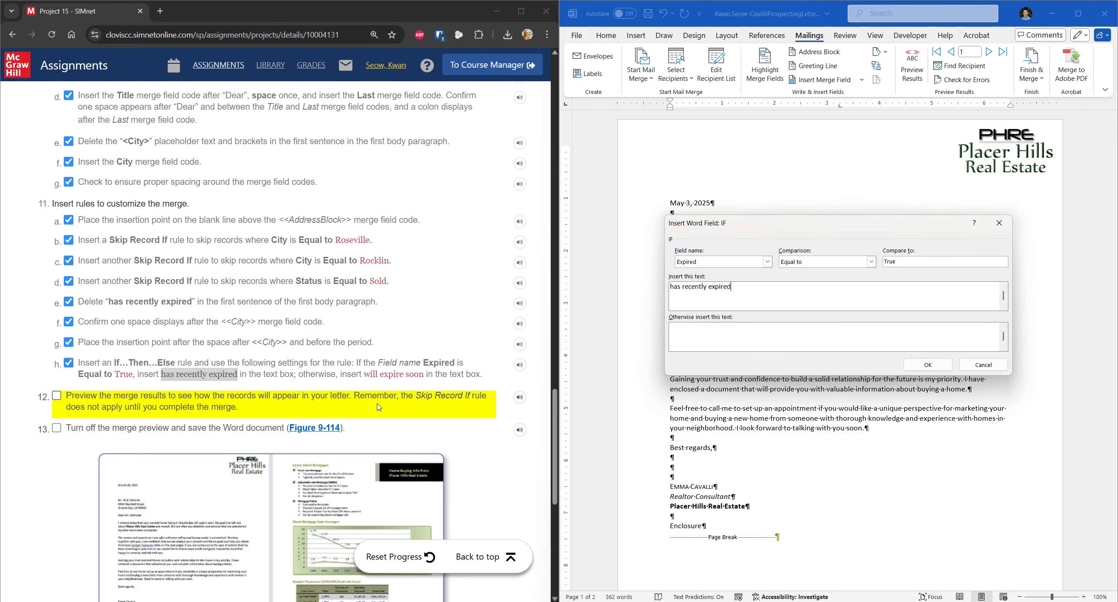
left_click(371, 382)
left_click_drag(368, 379, 425, 379)
key("ctrl+c")
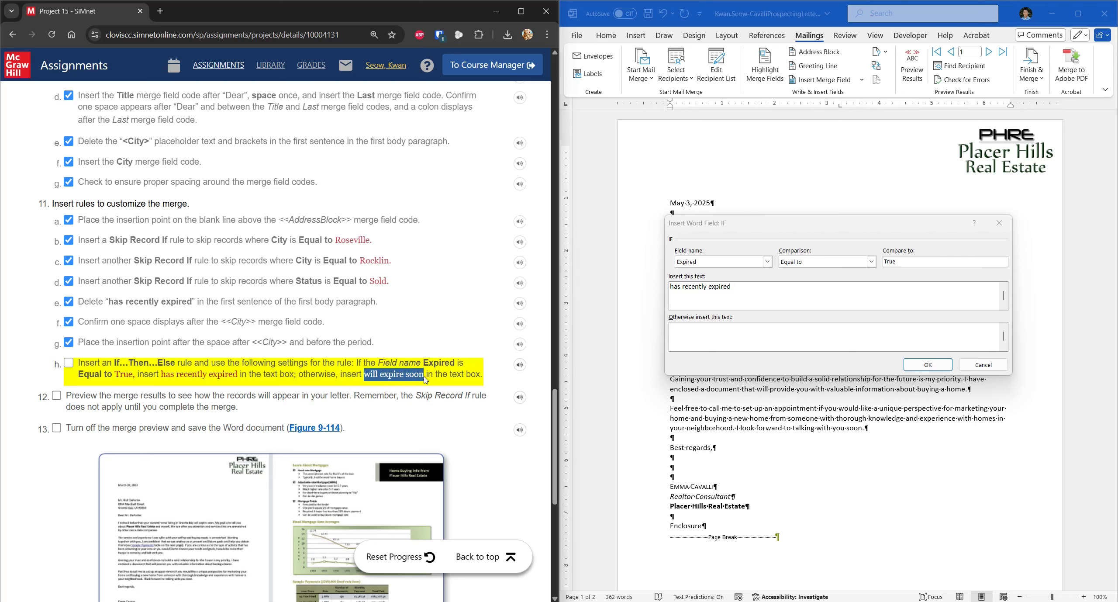
left_click(713, 338)
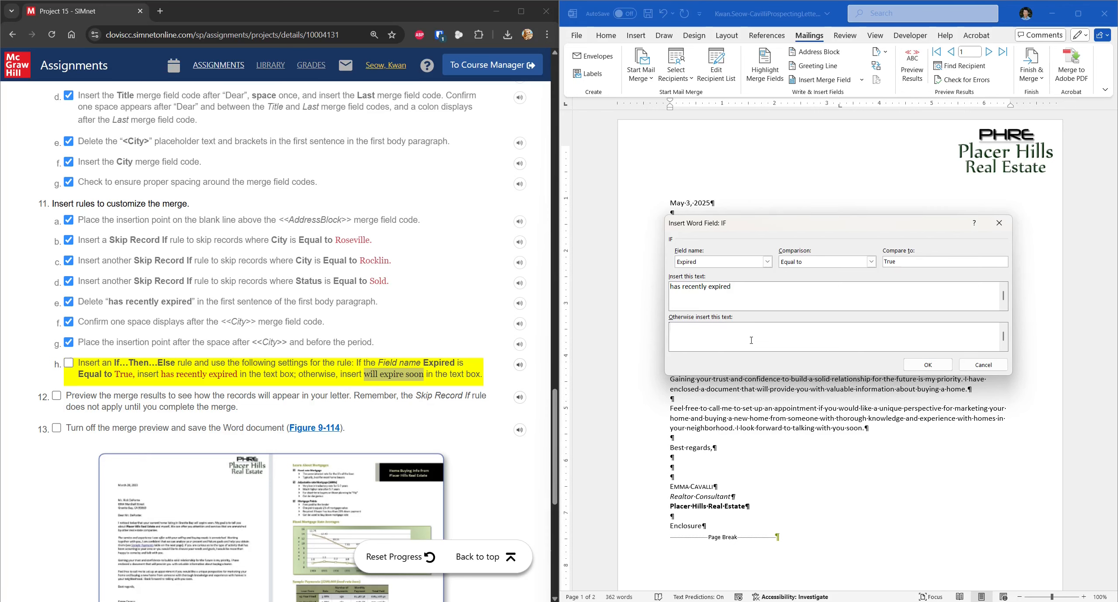
key("ctrl+v")
left_click(918, 365)
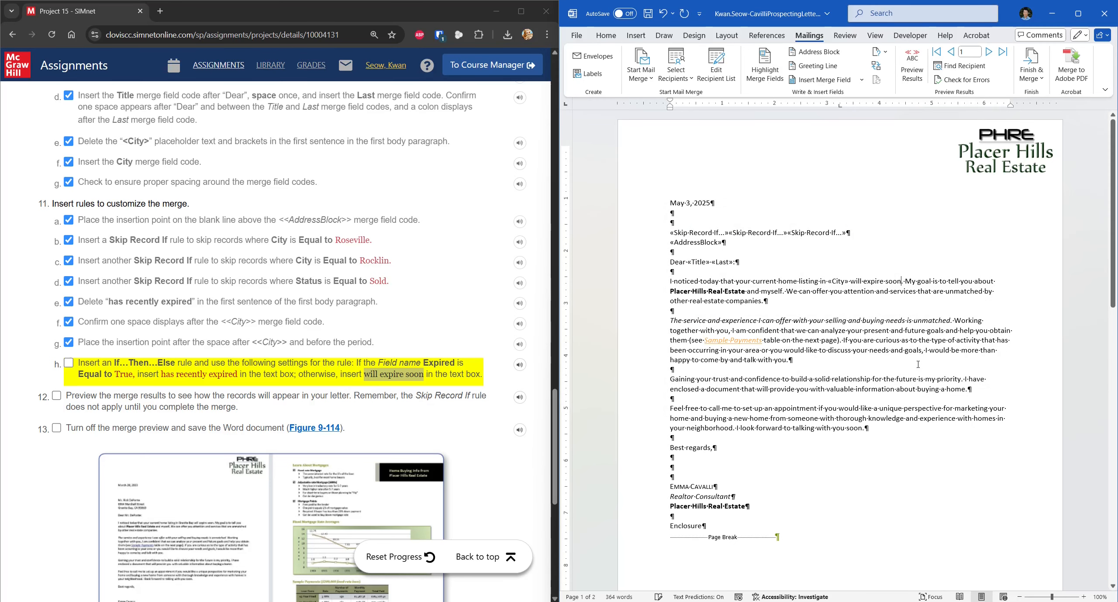
Step: Tick step h and preview the merged letters up to record 4
left_click(68, 363)
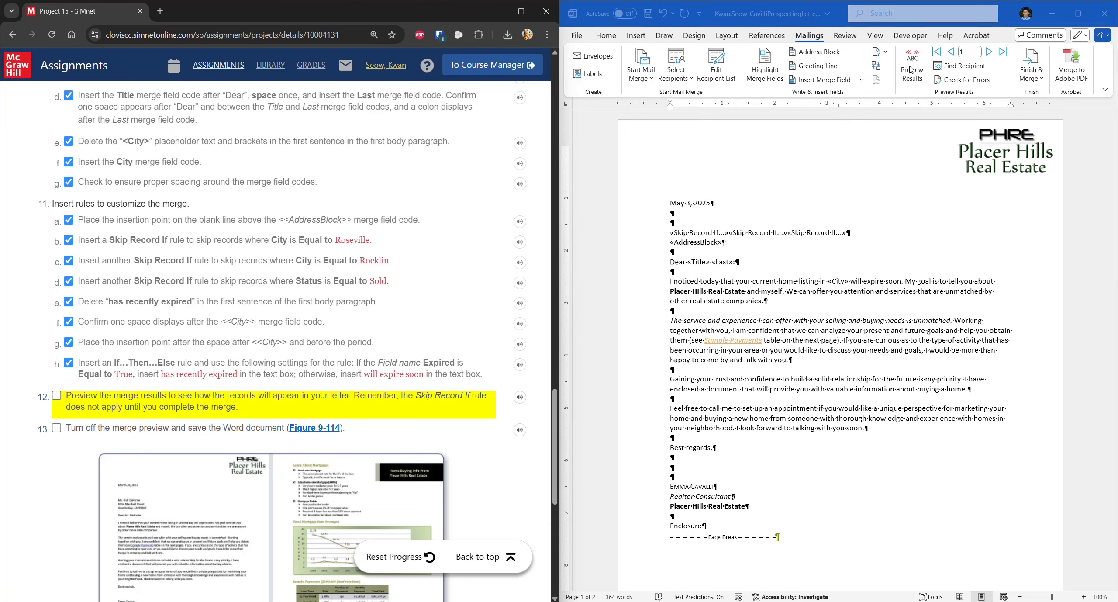
left_click(829, 18)
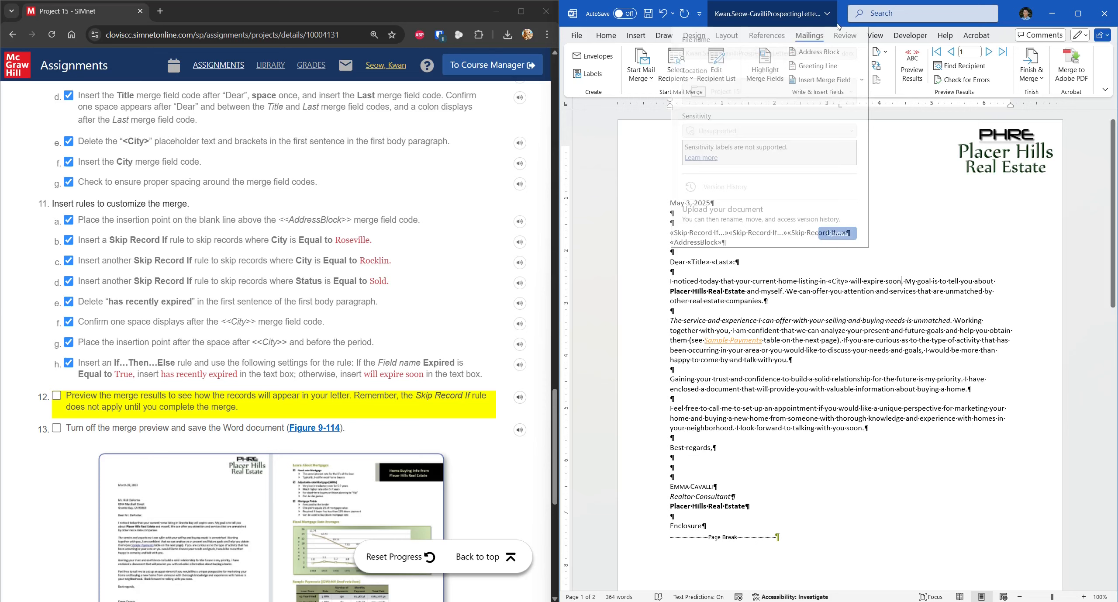
left_click(914, 66)
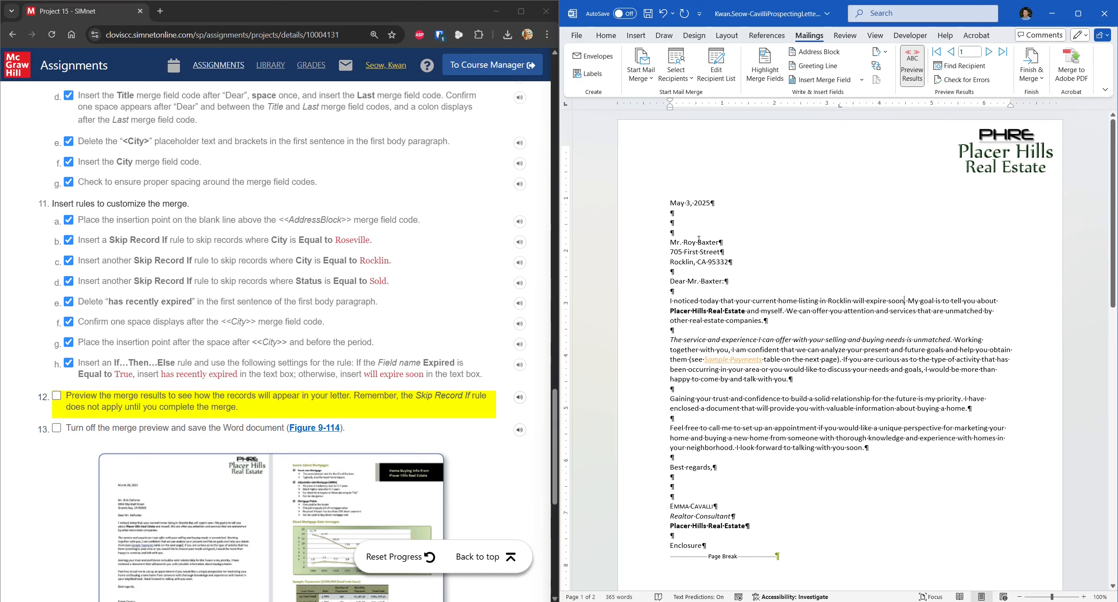
left_click(991, 52)
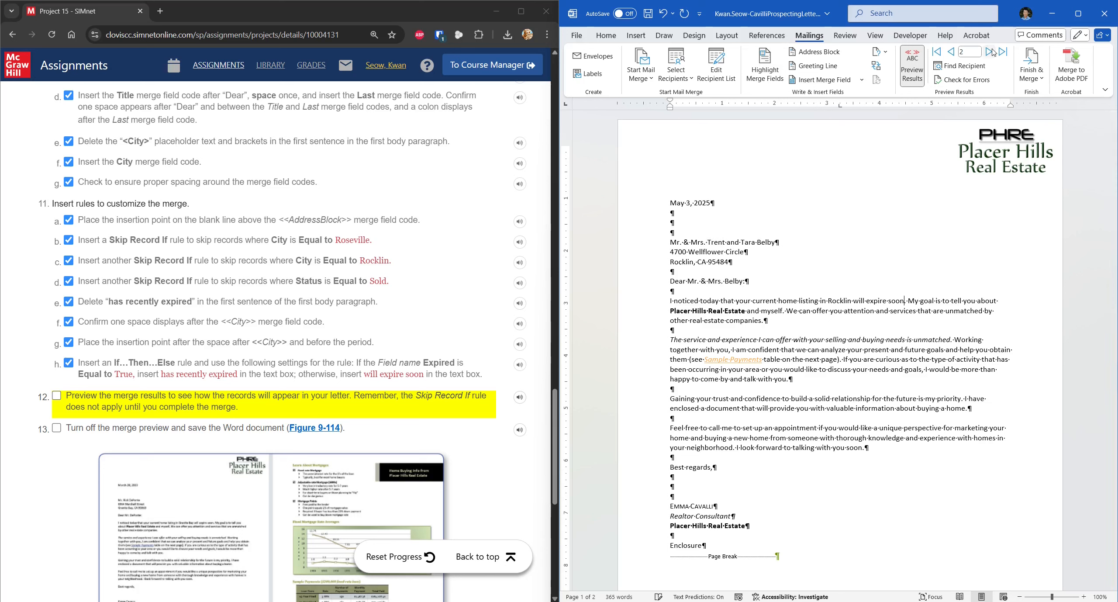
left_click(992, 49)
left_click(952, 53)
left_click(989, 52)
left_click(990, 53)
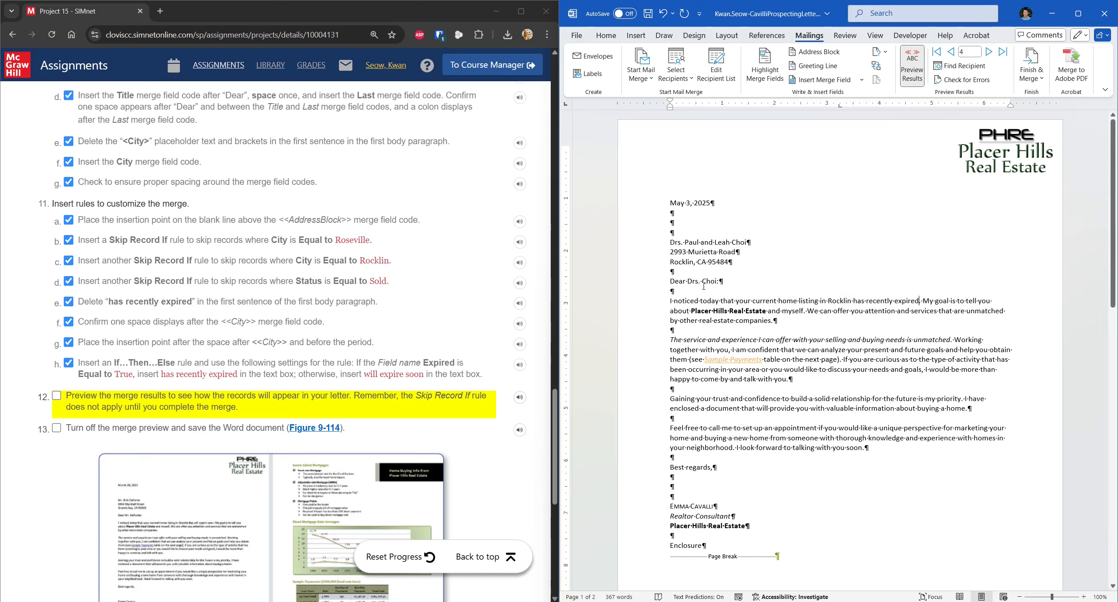
Step: Browse the previewed records forward to record 9 and back to the Rocklin letter
left_click(951, 51)
left_click(990, 52)
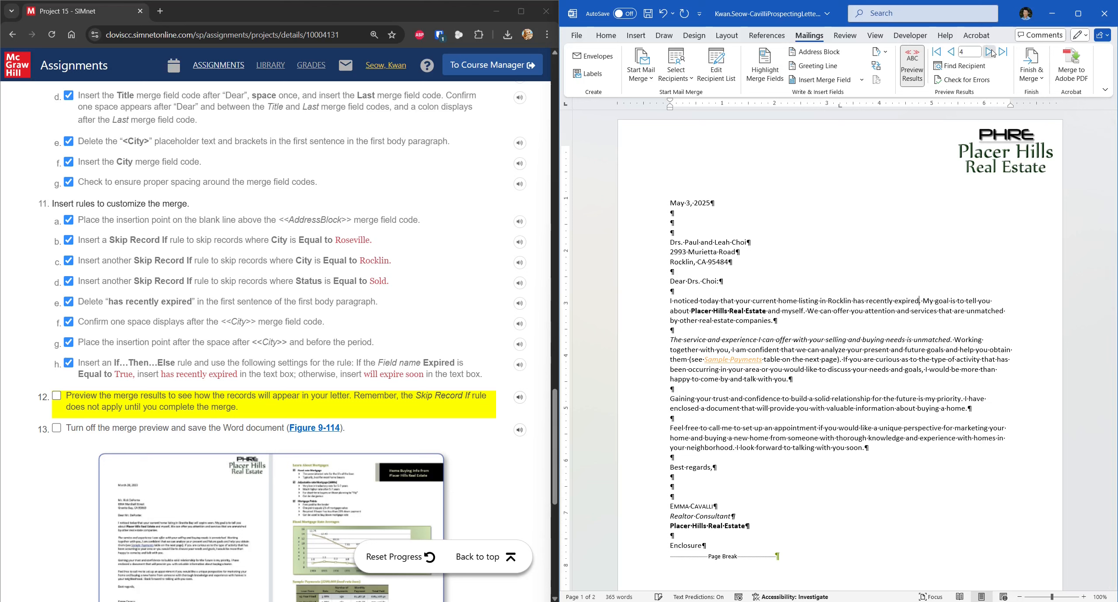
left_click(991, 52)
left_click(992, 52)
left_click(990, 52)
left_click(990, 52)
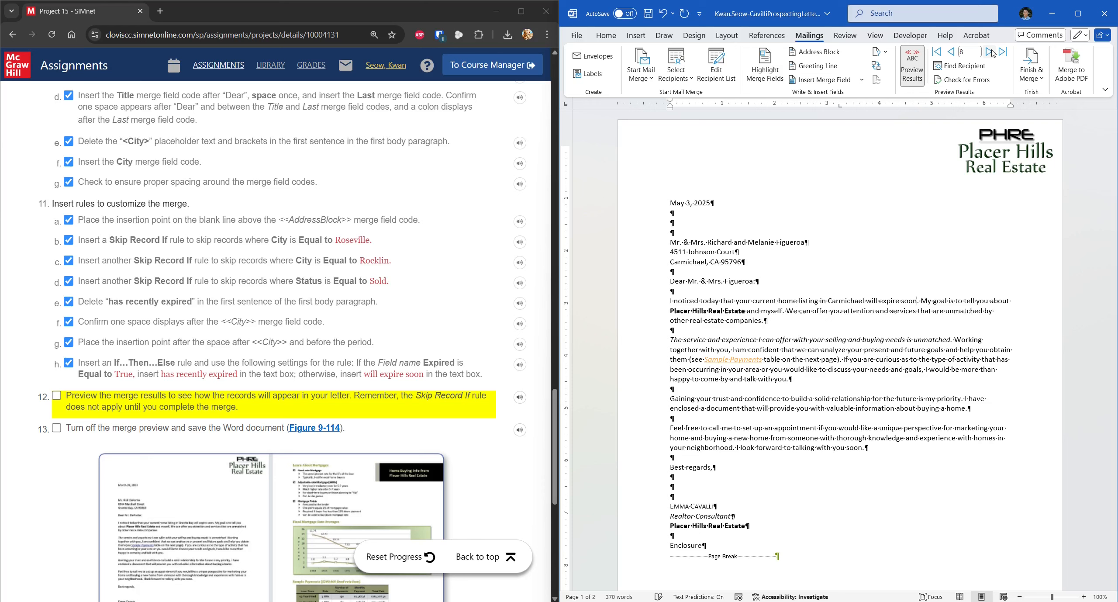
left_click(990, 52)
left_click(952, 53)
left_click(953, 52)
left_click(953, 52)
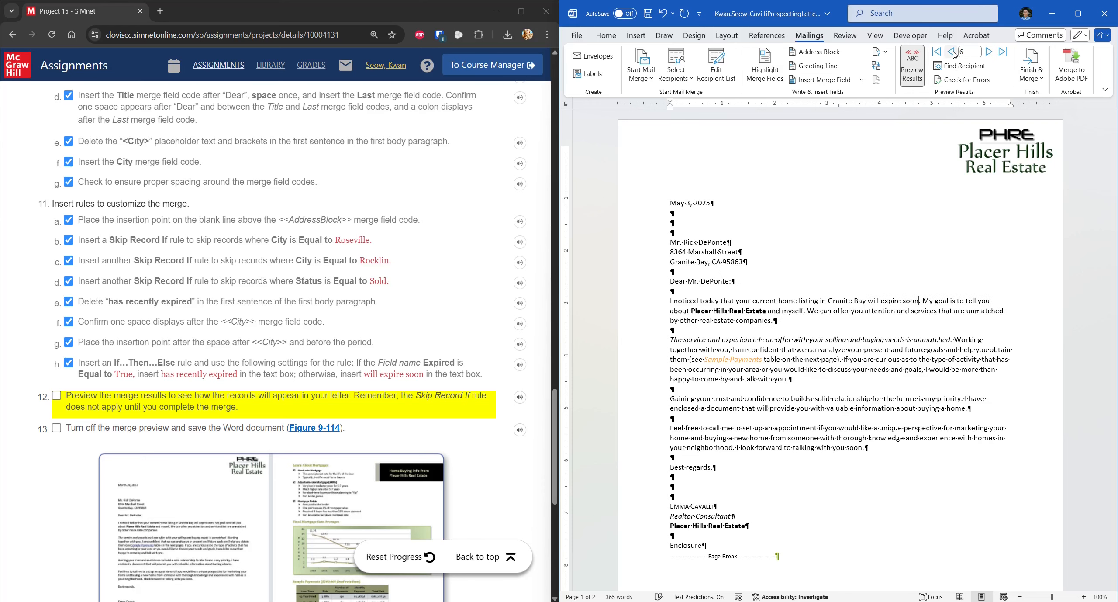
left_click(953, 54)
left_click(954, 53)
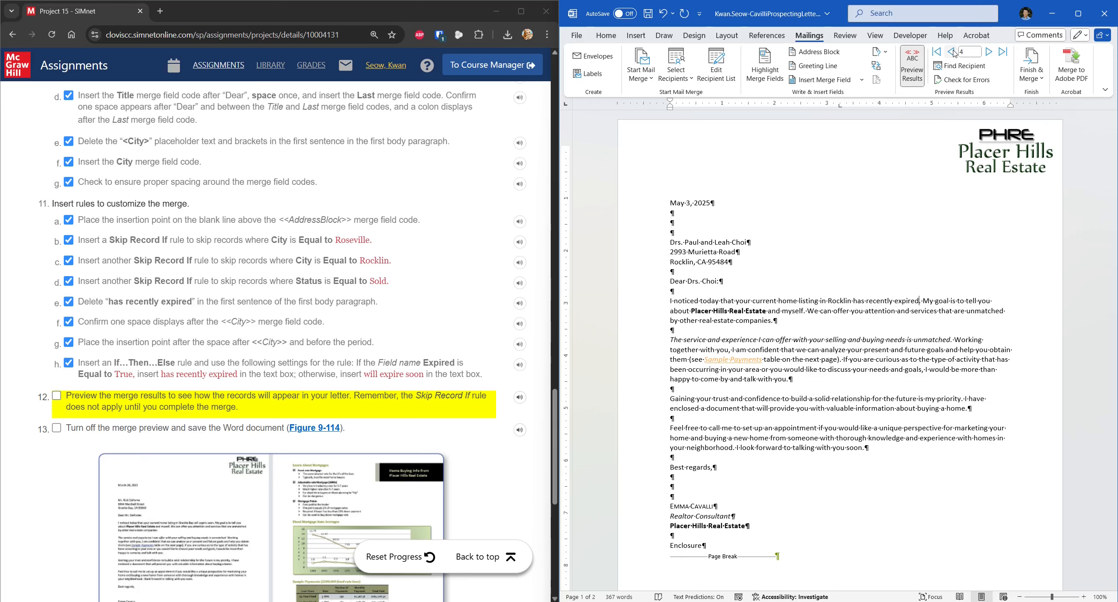
Step: Check the Granite Bay and Carmichael letters, then turn off the preview to show merge fields
left_click(990, 55)
left_click(990, 55)
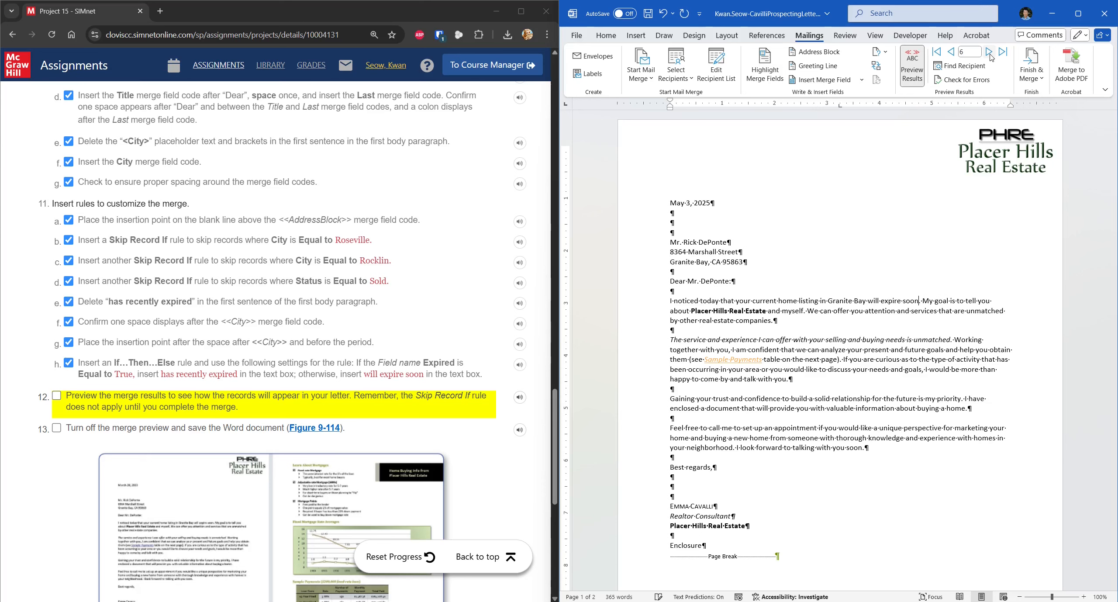
left_click(990, 53)
left_click(990, 52)
scroll(792, 280, "down", 2)
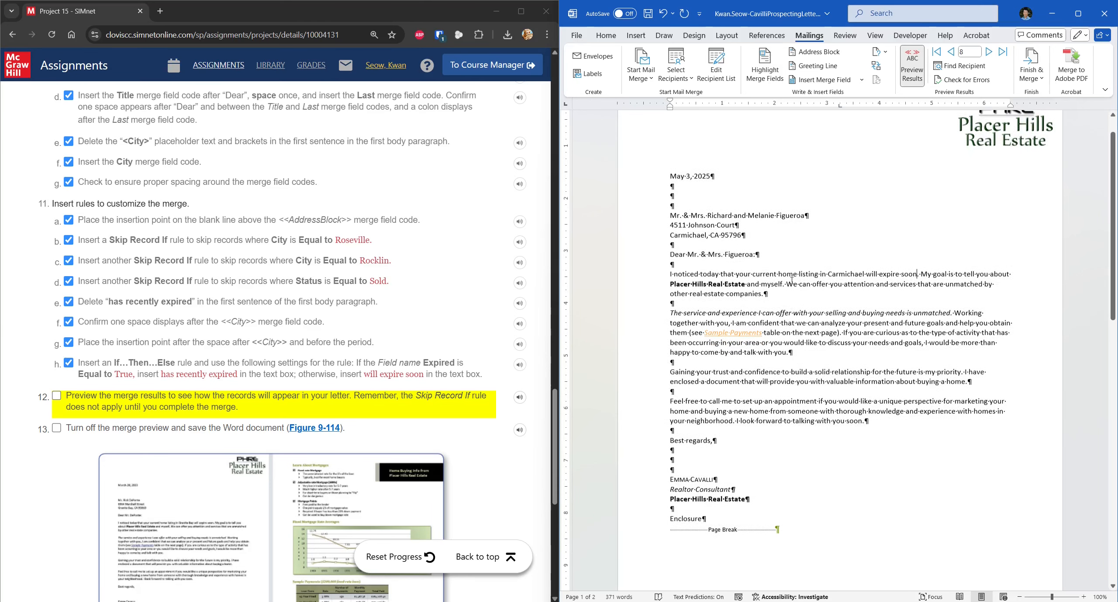
left_click(910, 72)
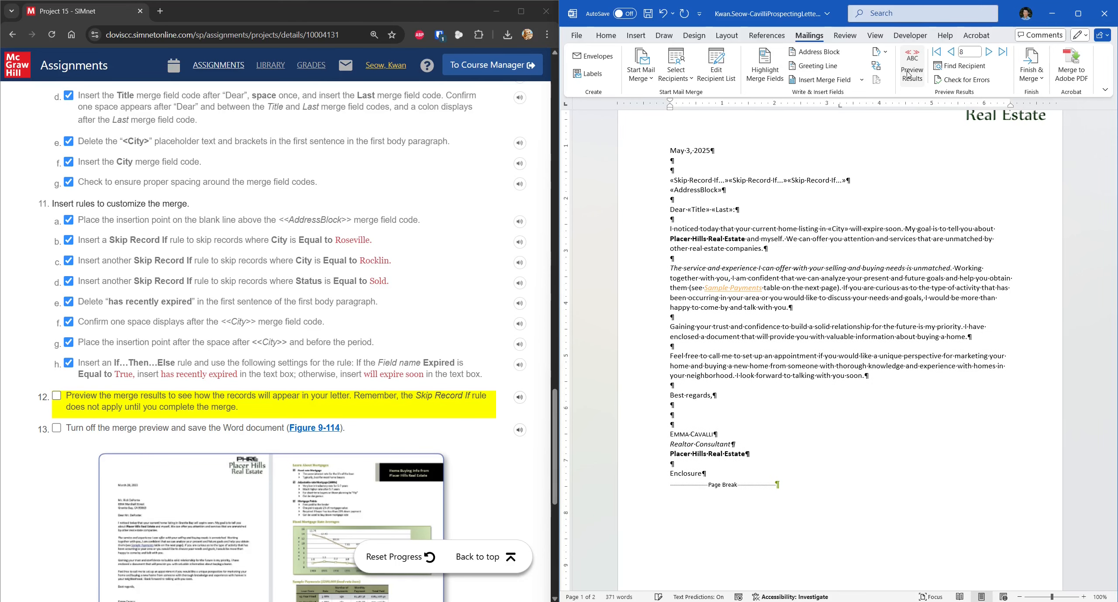
Step: Tick steps 12 and 13, make sure the preview is off, and save the letter
scroll(214, 414, "down", 2)
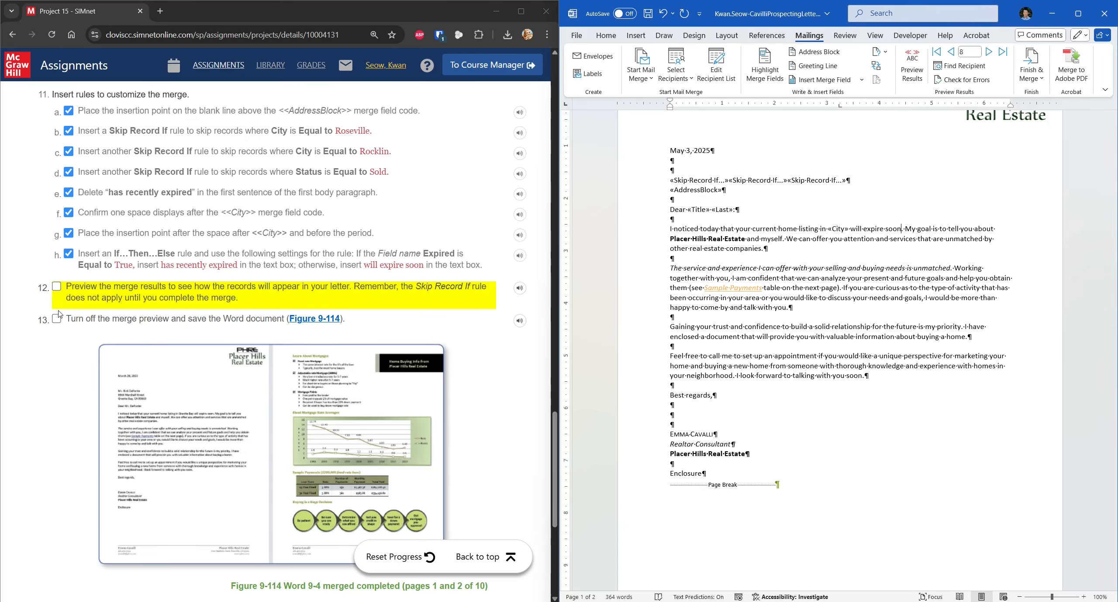
left_click(57, 287)
left_click(57, 319)
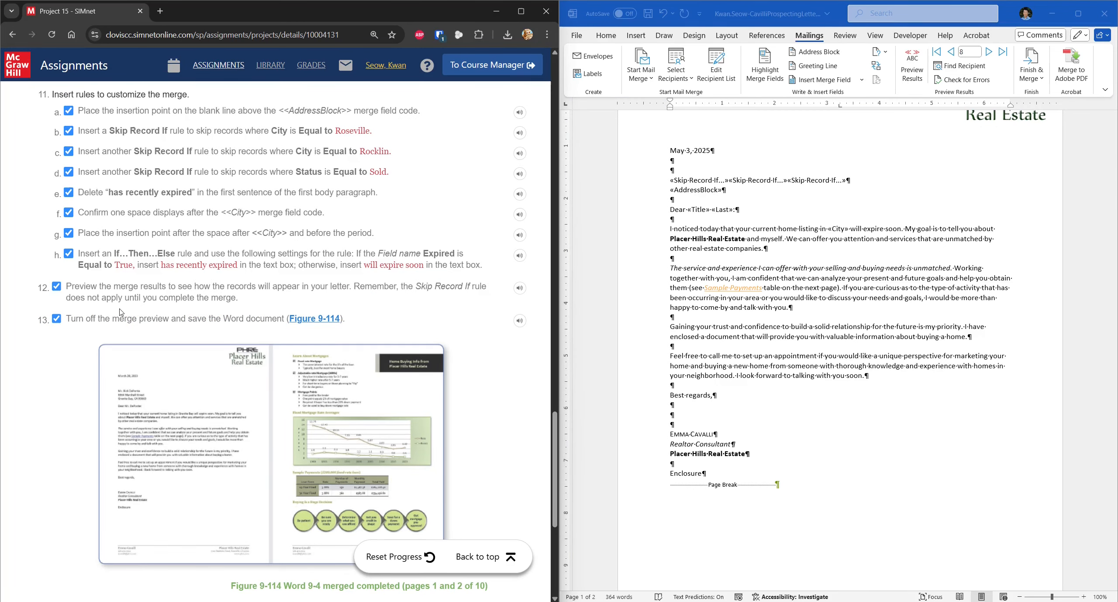
scroll(54, 298, "down", 1)
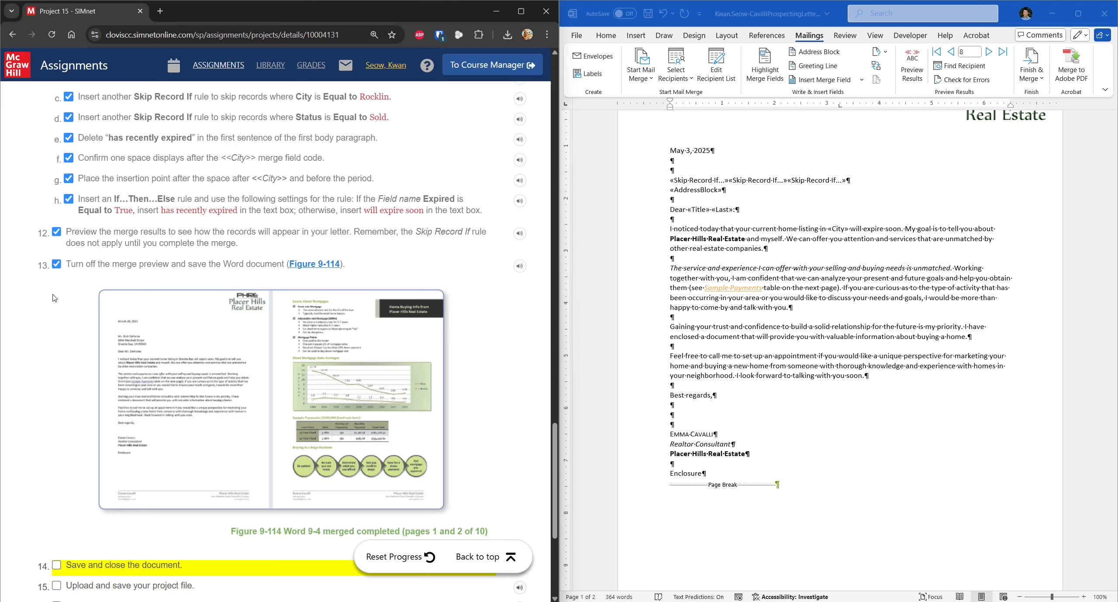
left_click(919, 74)
left_click(918, 74)
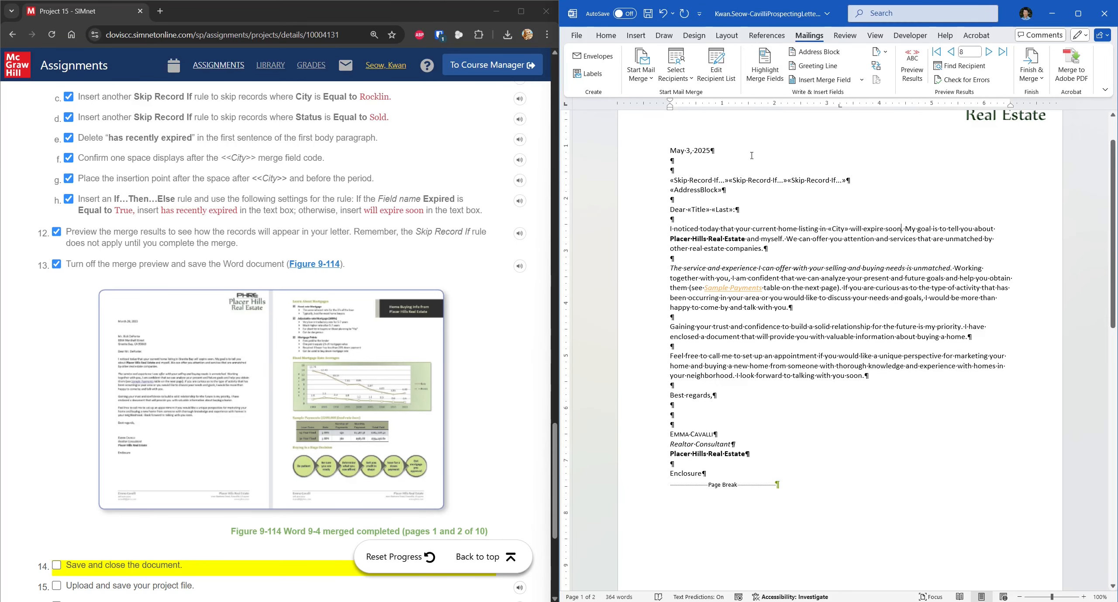
left_click(649, 13)
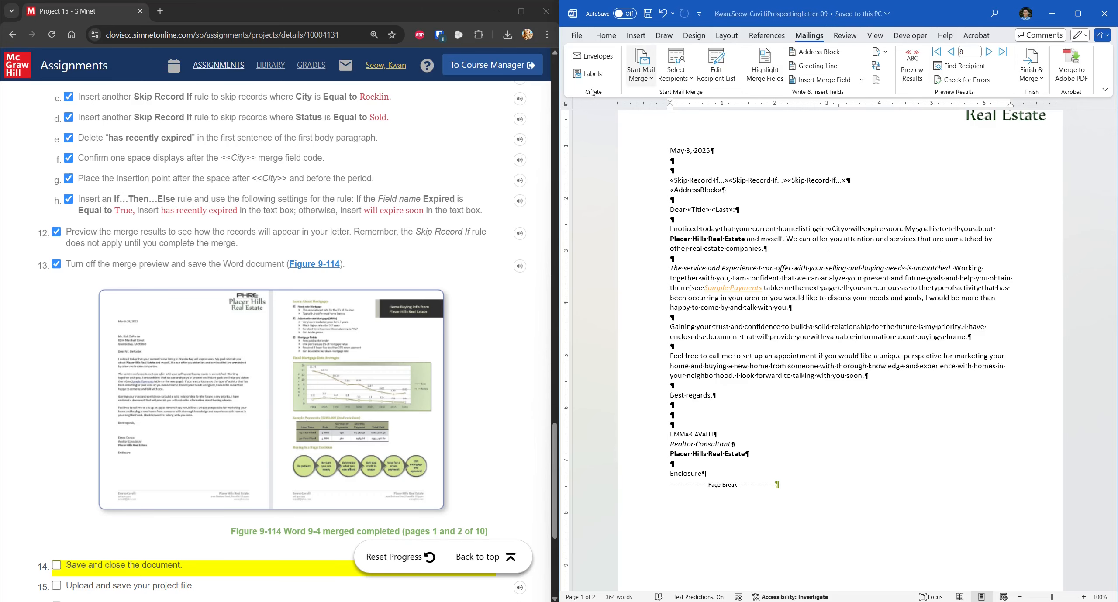
Step: Tick steps 14 through 16 and close the letter document
scroll(188, 274, "down", 5)
left_click(112, 348)
left_click(109, 372)
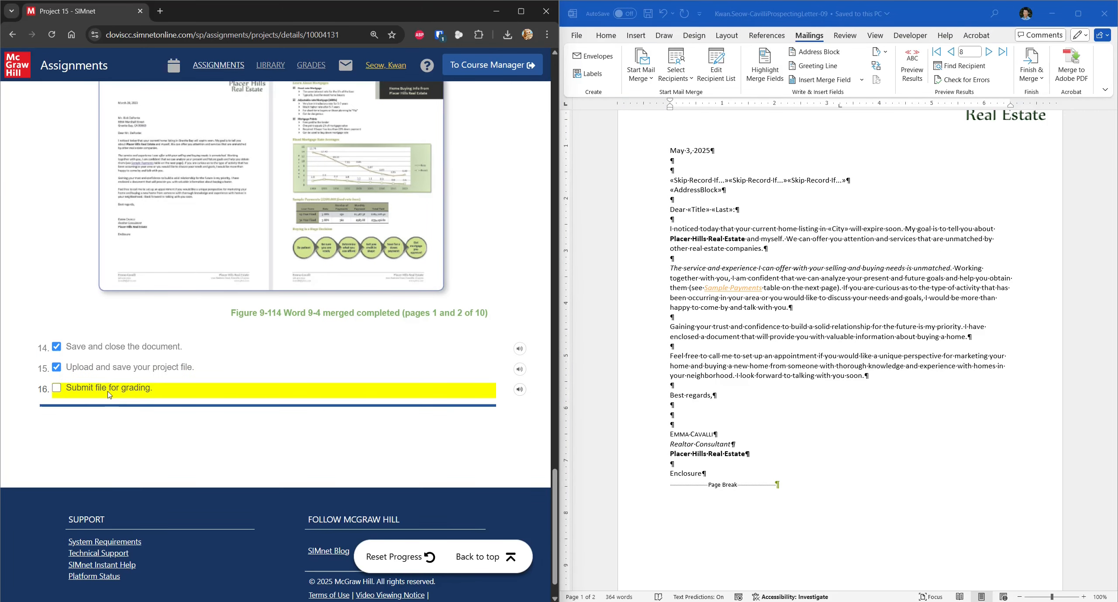
left_click(109, 395)
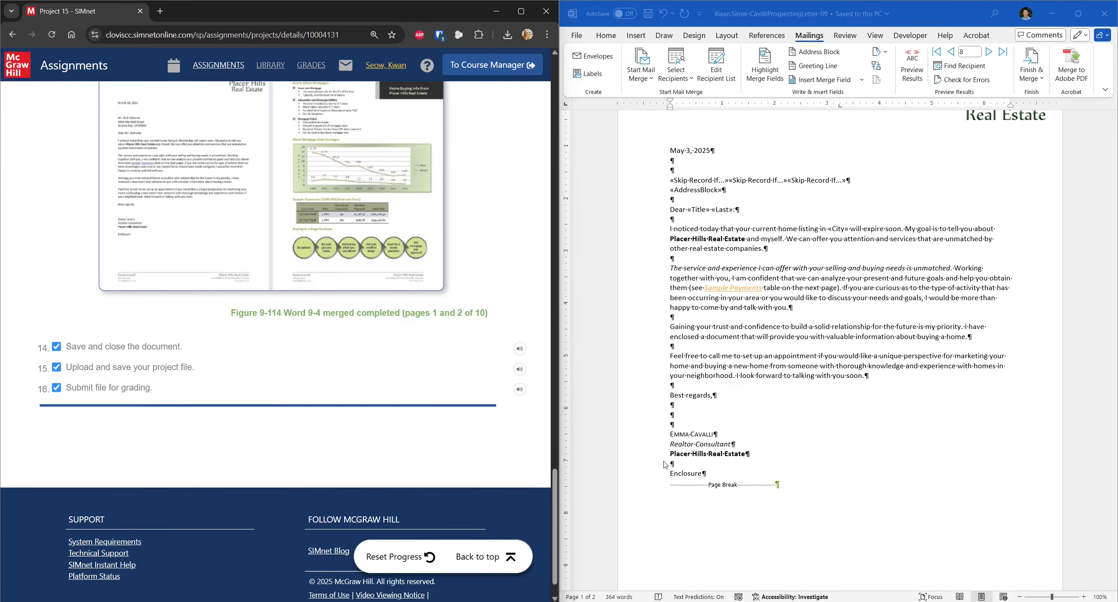
left_click(492, 561)
left_click(1105, 16)
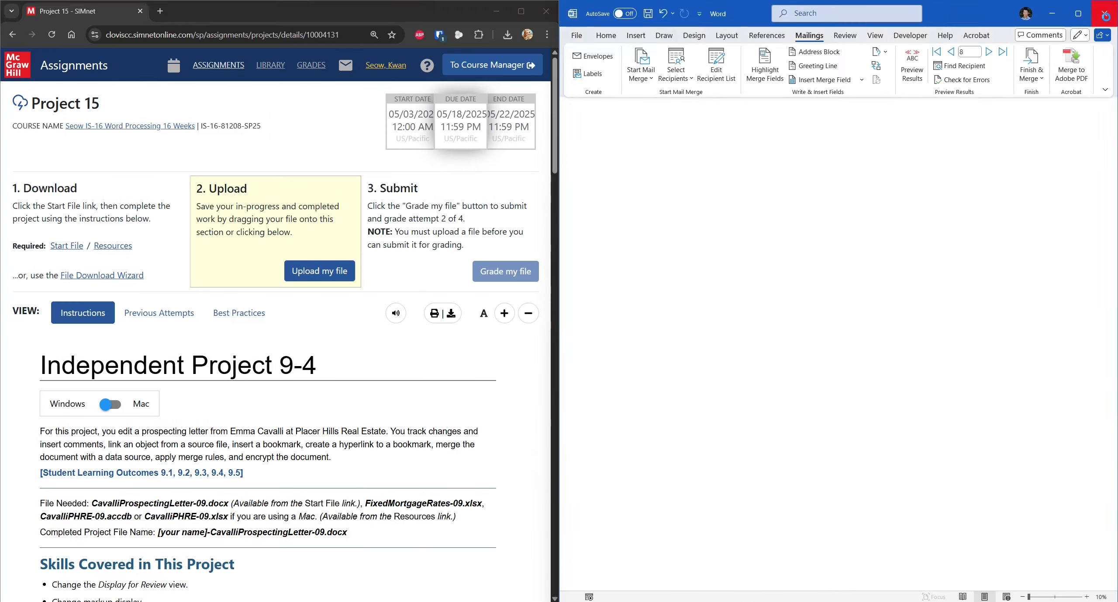
Step: Close the empty Word window and check the cloud sync status of the files
left_click(1106, 16)
left_click(909, 601)
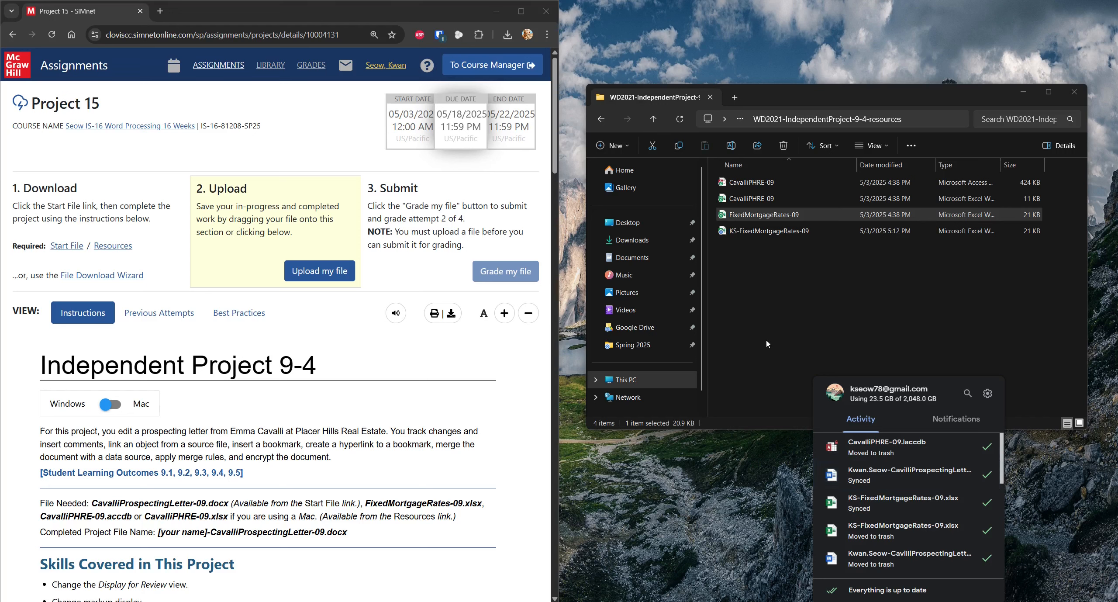
left_click(741, 354)
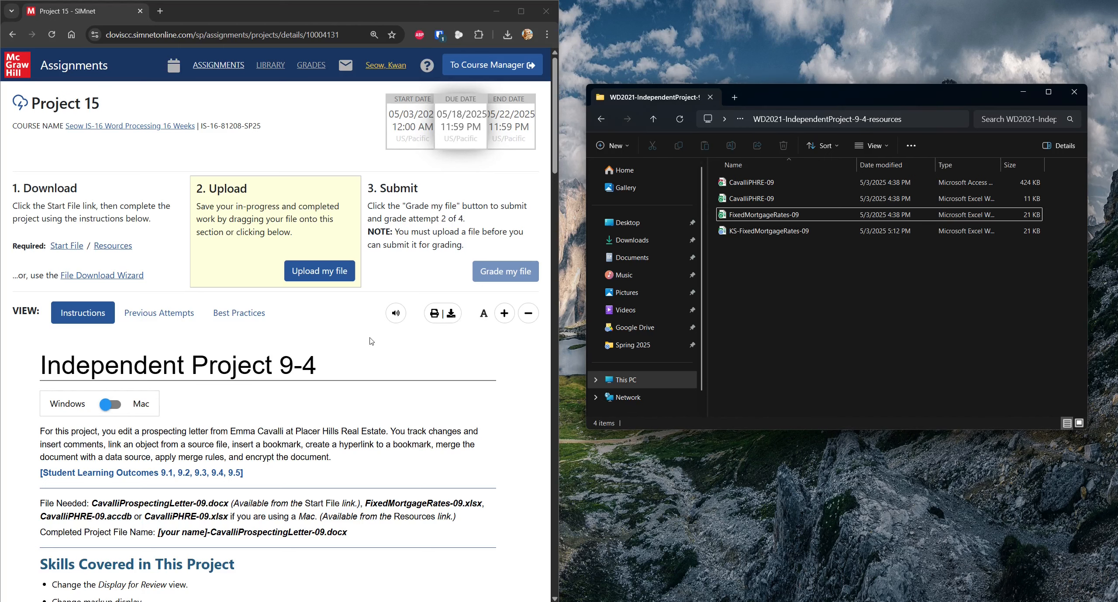
Step: Upload the saved prospecting letter file to Project 15
left_click(342, 290)
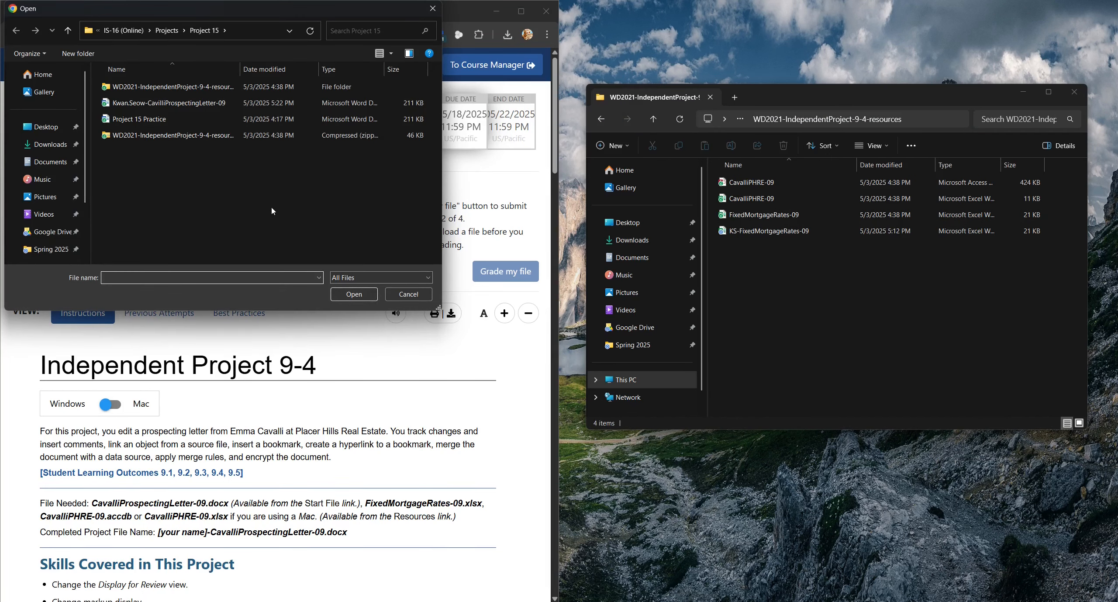
left_click(226, 105)
left_click(352, 292)
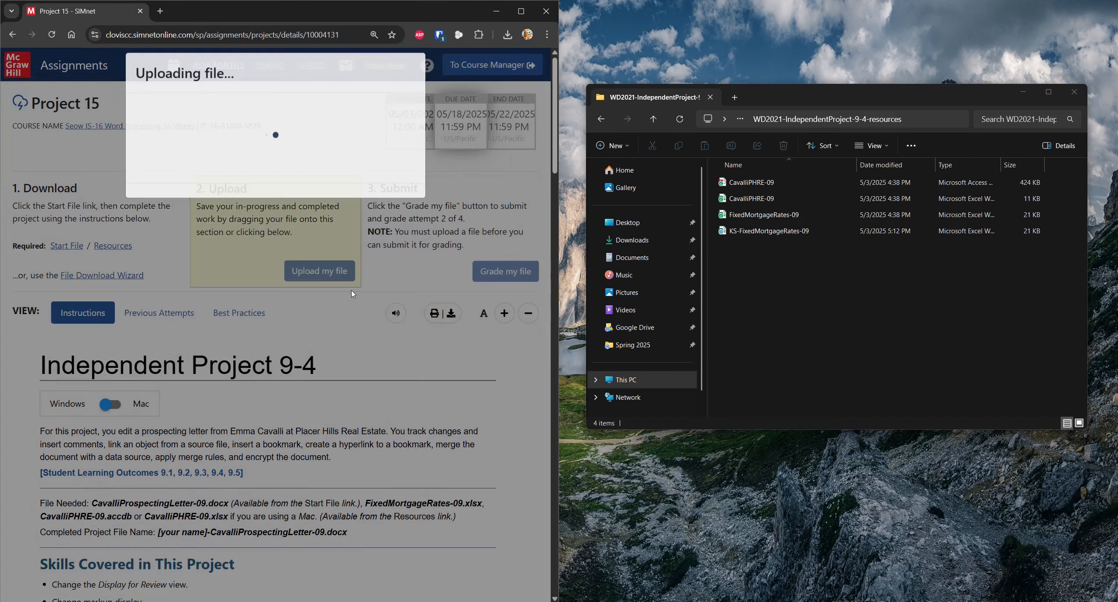
Step: Submit the uploaded letter and review the 100% (12/12) results against the solution preview
left_click(311, 200)
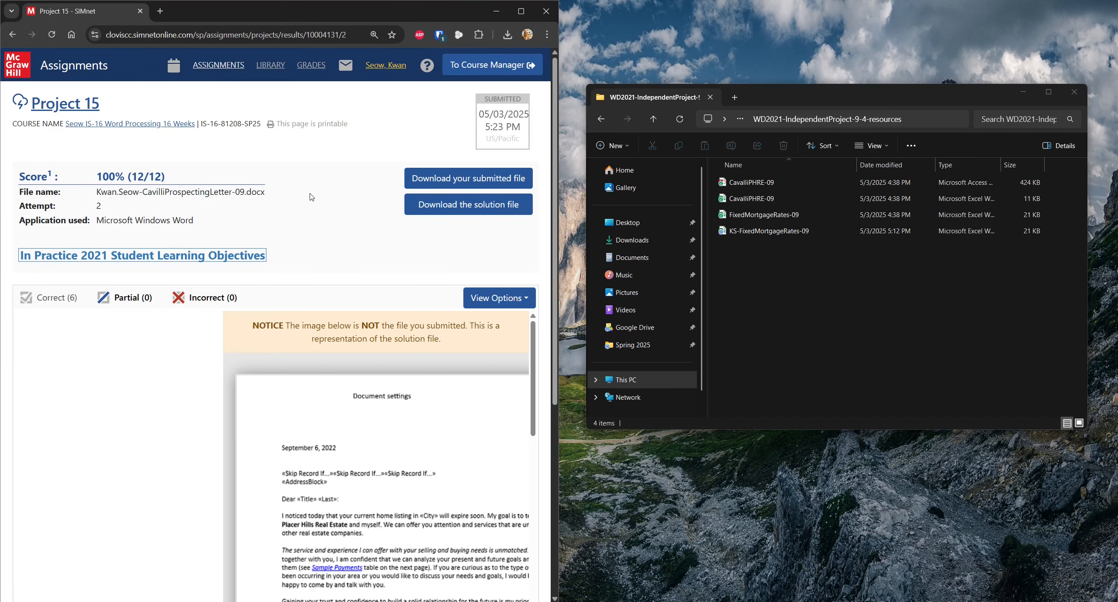
scroll(341, 383, "down", 15)
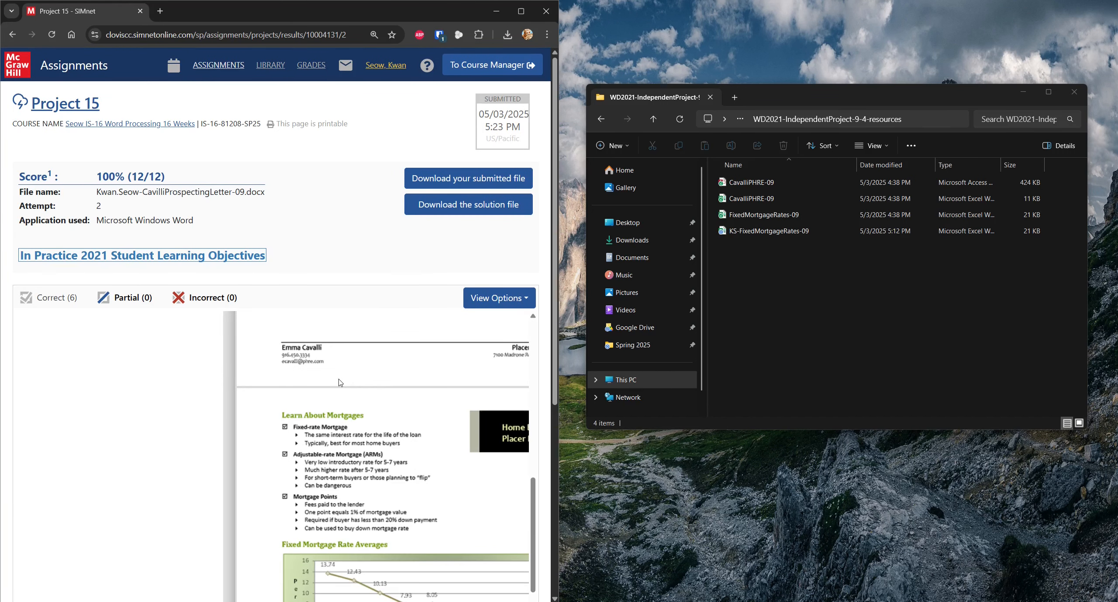
scroll(191, 450, "down", 5)
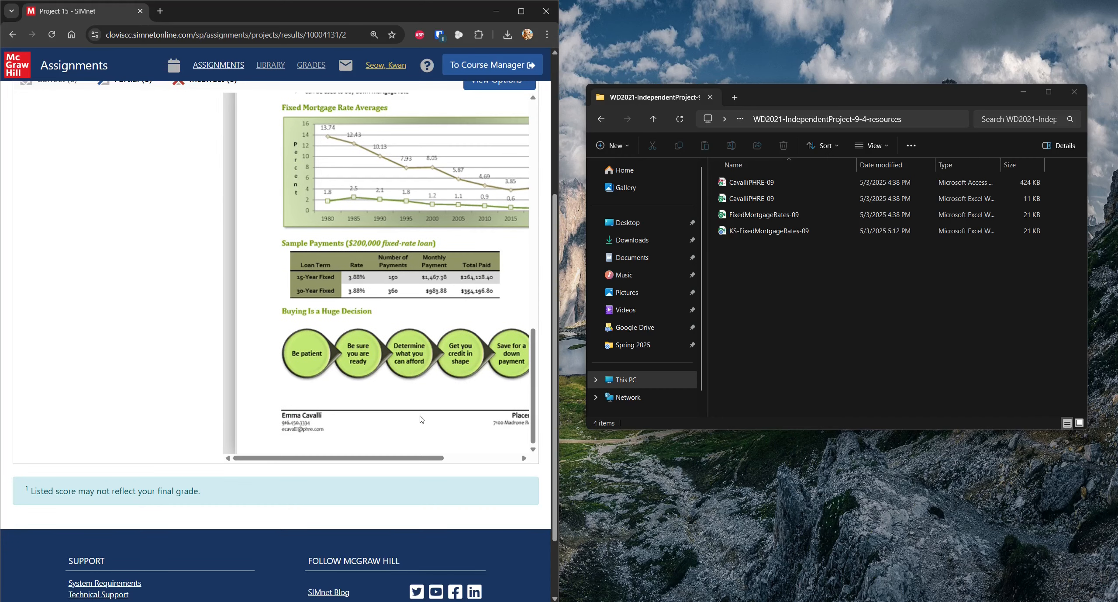
scroll(422, 421, "up", 15)
scroll(422, 421, "up", 3)
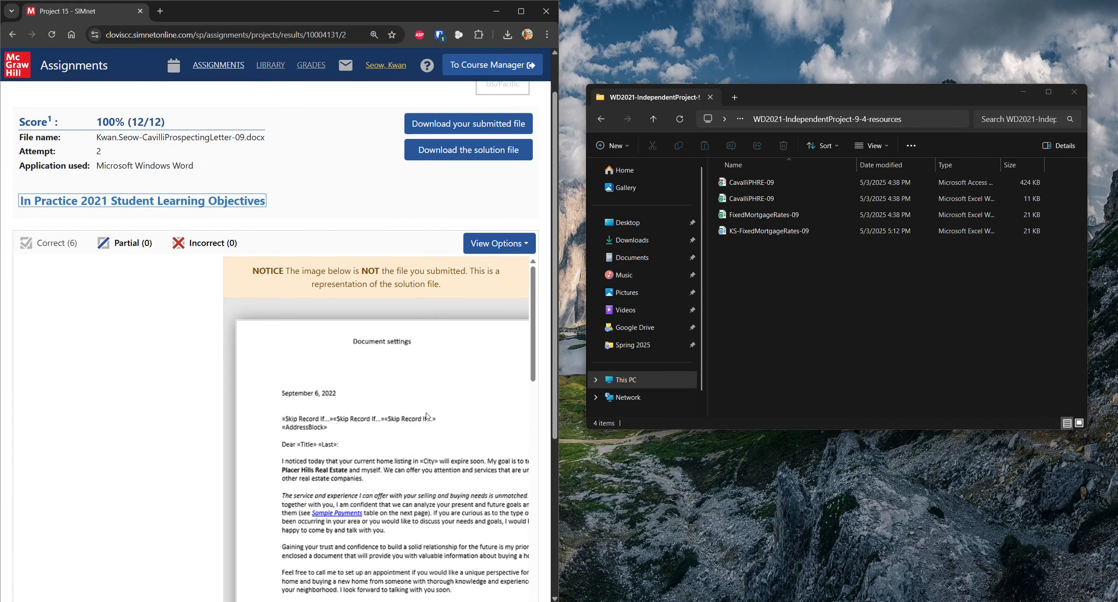
scroll(427, 417, "down", 1)
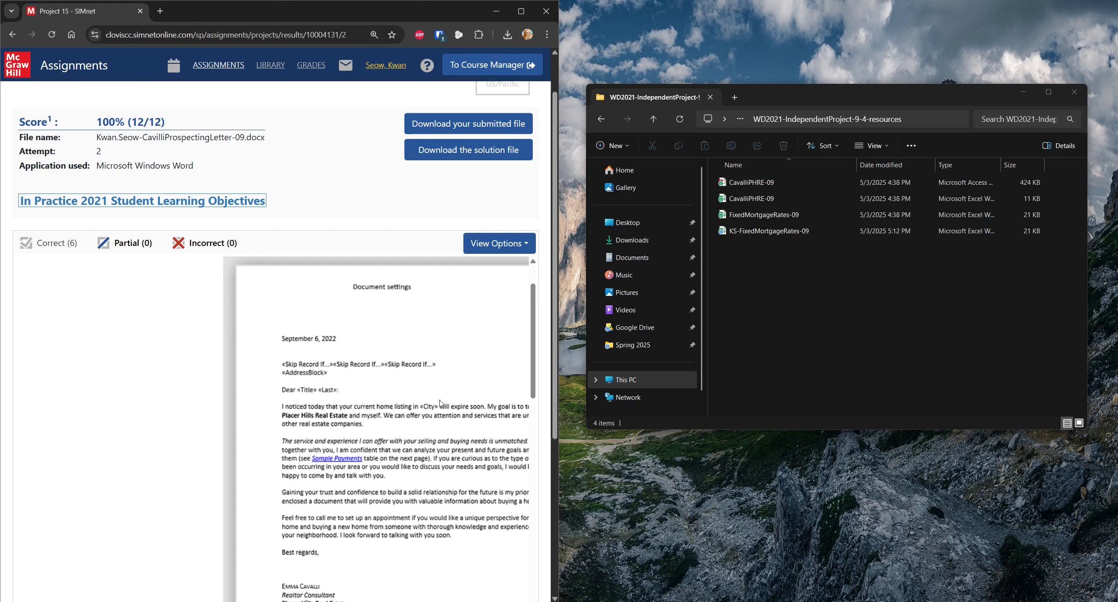
scroll(441, 404, "up", 2)
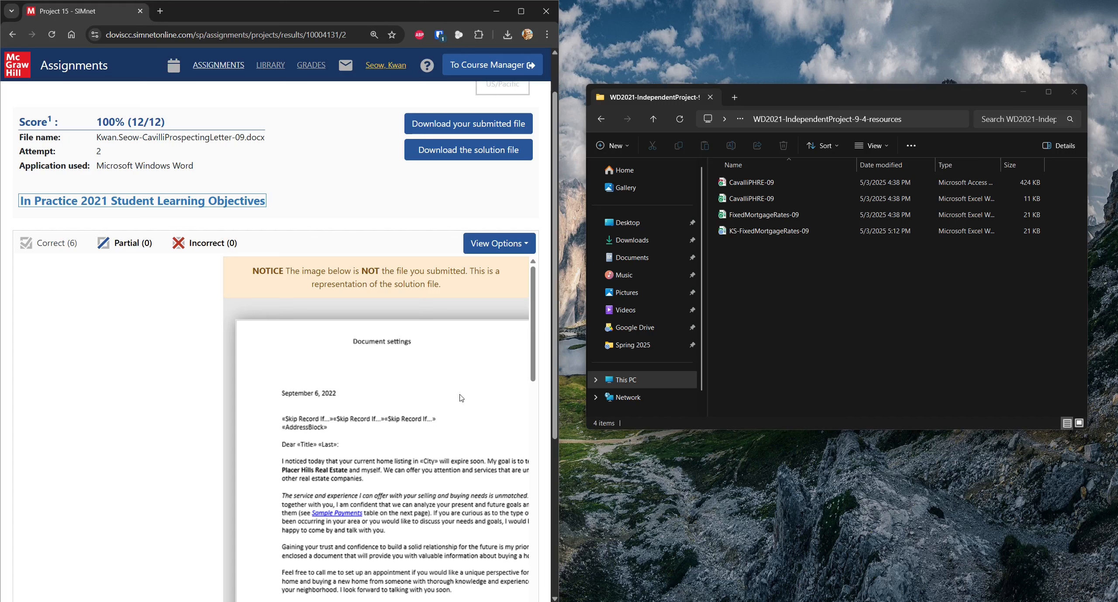
scroll(459, 400, "down", 1)
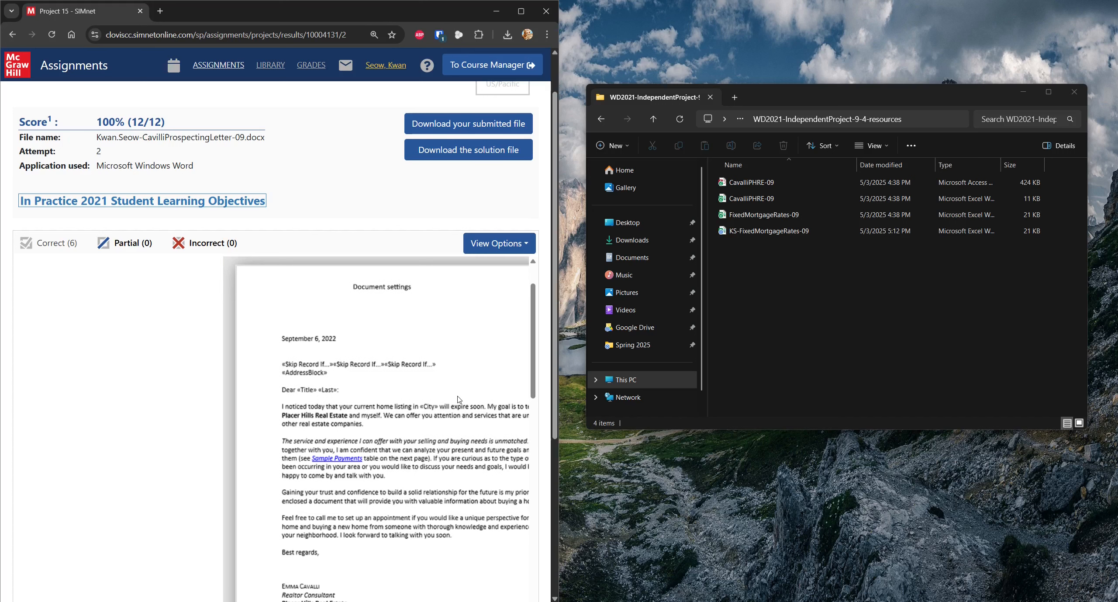